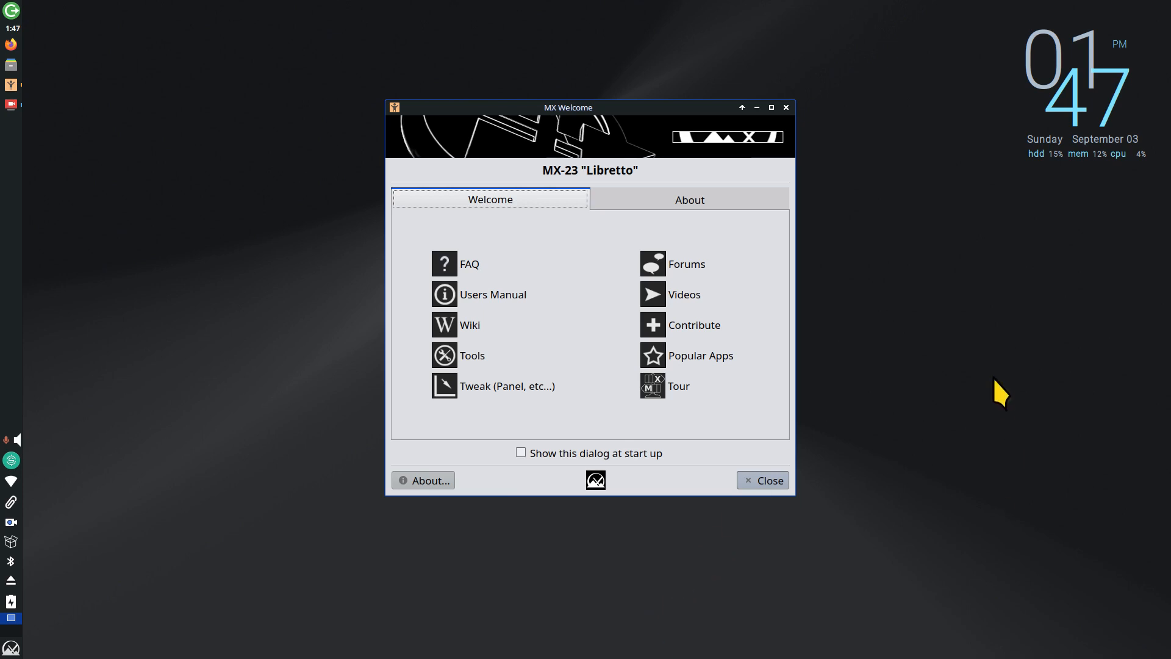
Step: Dismiss the MX Welcome window to reveal the empty MX Linux desktop
{"action": "left_click", "coordinate": [770, 482]}
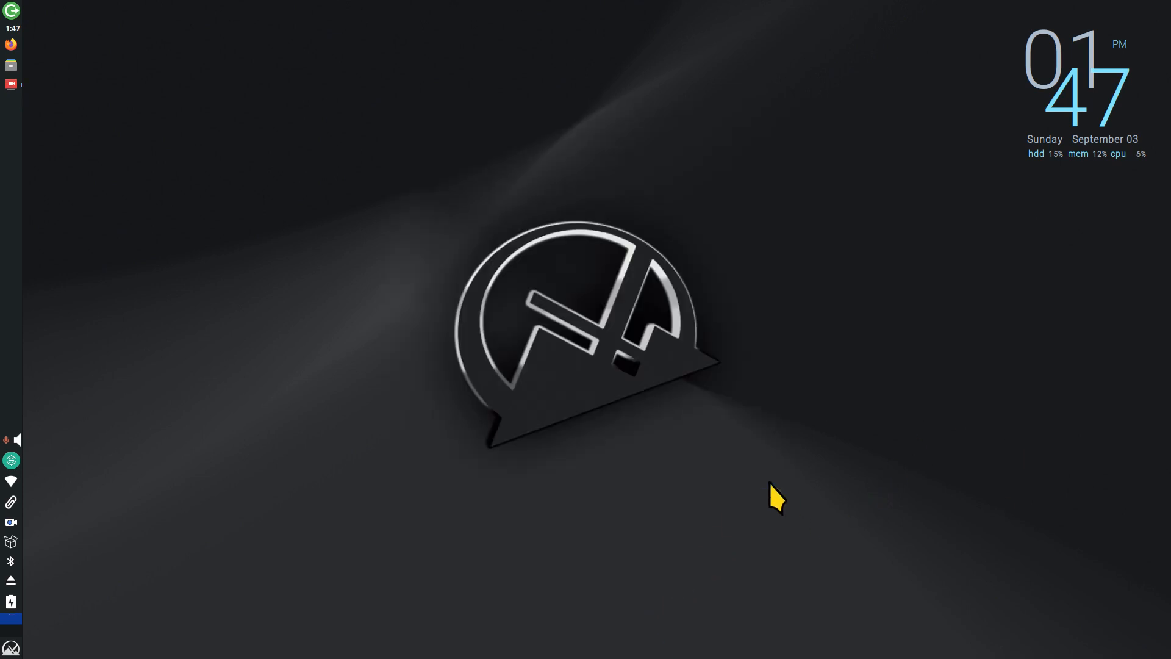
Step: Search 'pri' in the Whisker menu and launch the Xfce Settings Manager
{"action": "left_click", "coordinate": [11, 648]}
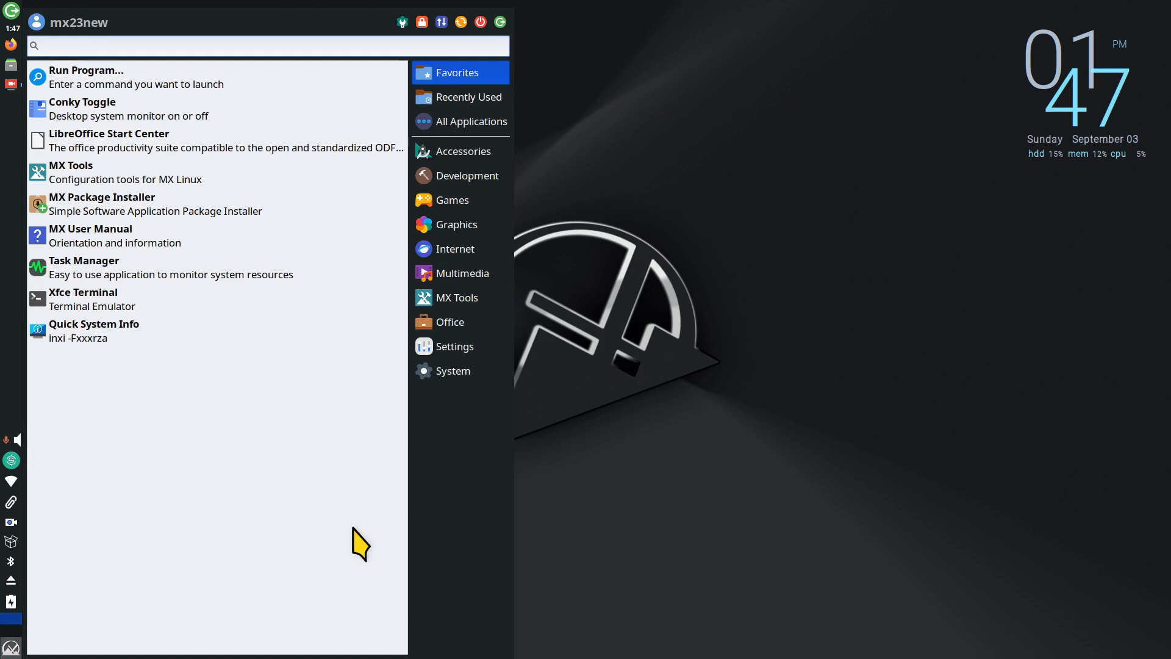
{"action": "type", "text": "pri"}
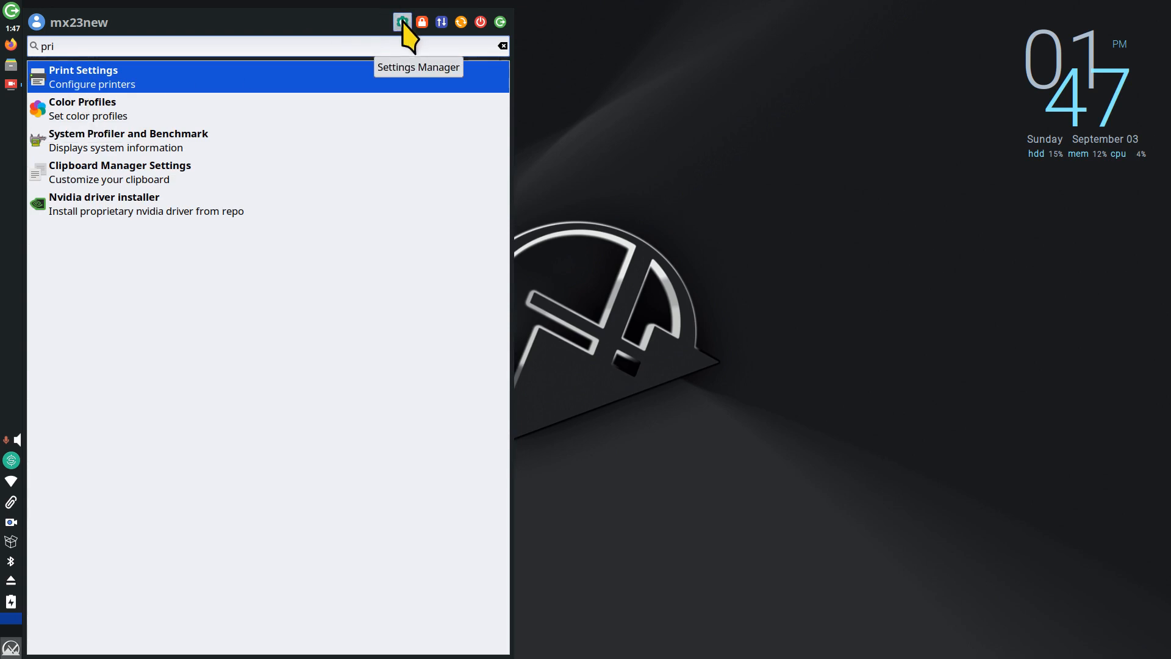
{"action": "left_click", "coordinate": [402, 23]}
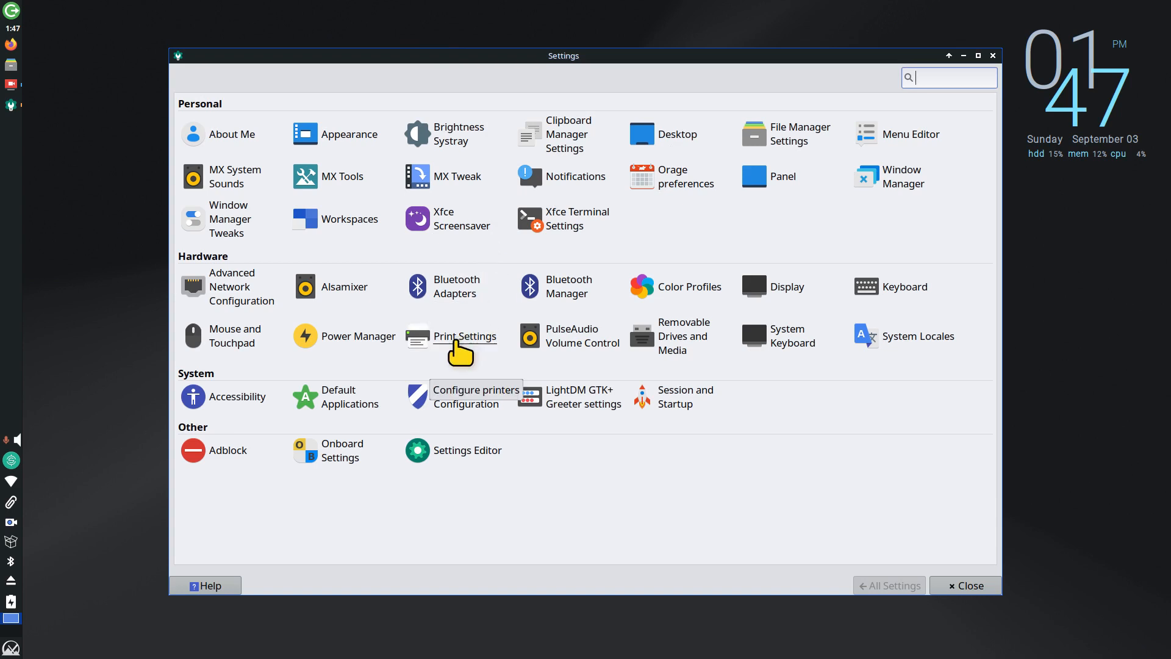
Step: Launch Print Settings, close the Settings Manager, and move and enlarge the printer window
{"action": "left_click", "coordinate": [461, 339]}
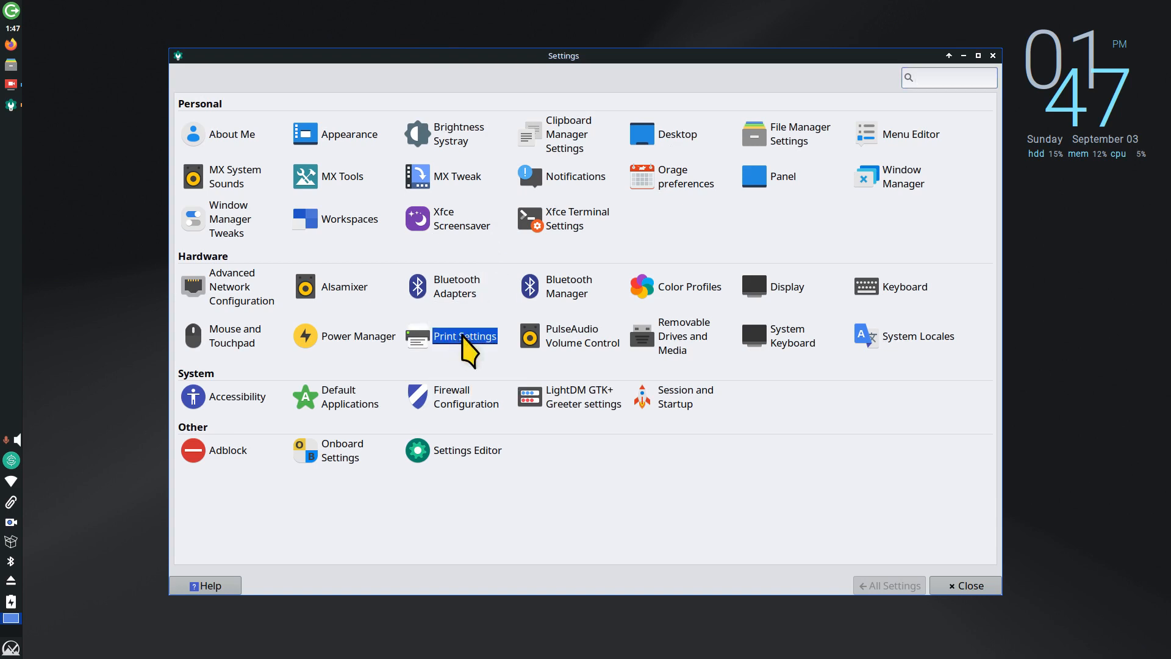
{"action": "left_click", "coordinate": [993, 55]}
{"action": "left_click_drag", "start_coordinate": [579, 264], "coordinate": [461, 143]}
{"action": "right_click", "coordinate": [512, 149]}
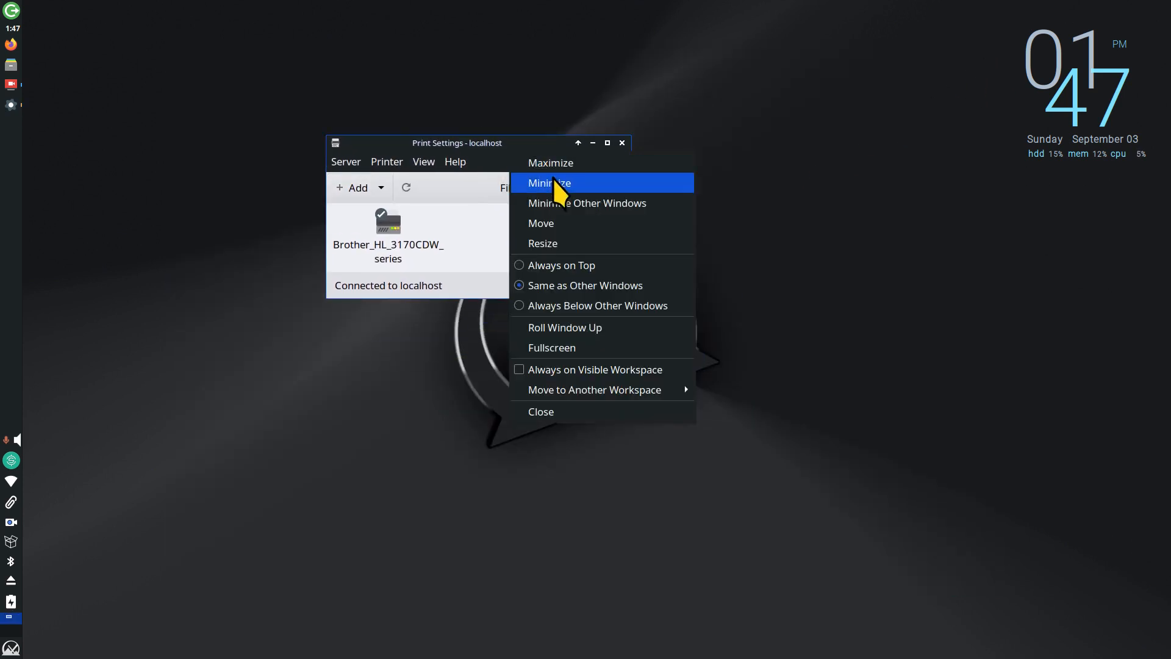
{"action": "left_click", "coordinate": [572, 243]}
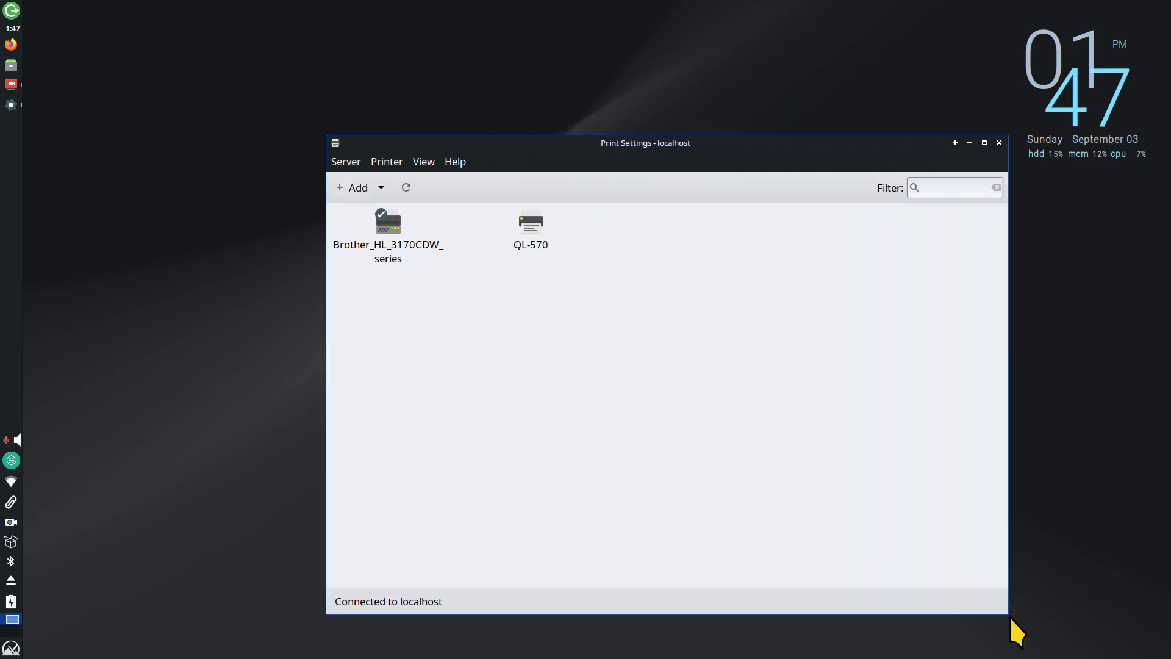
{"action": "left_click", "coordinate": [1012, 626]}
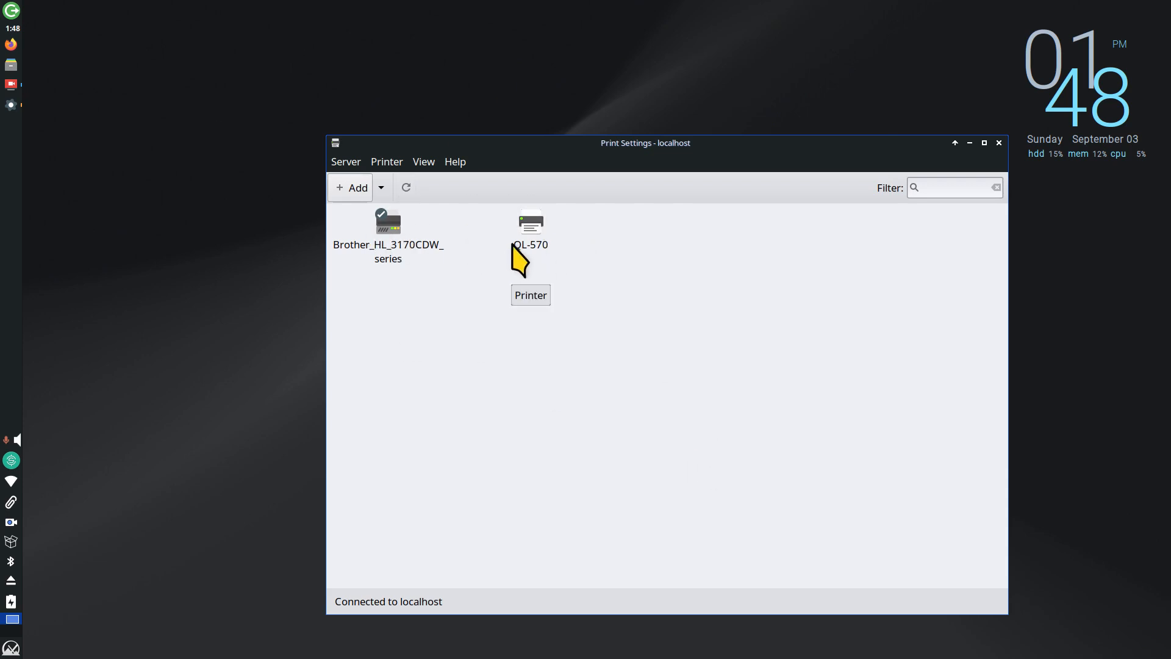
Step: View Help > About, highlight version 1.5.18, then dismiss the About dialog
{"action": "left_click", "coordinate": [458, 168]}
{"action": "left_click", "coordinate": [466, 206]}
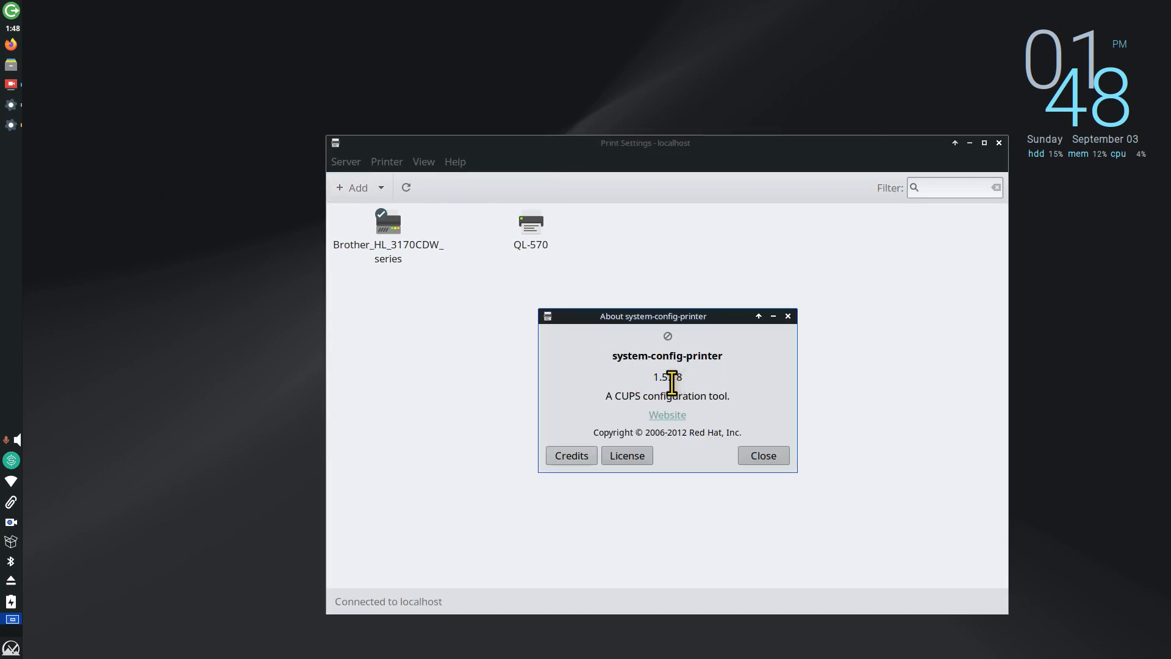
{"action": "left_click_drag", "start_coordinate": [650, 377], "coordinate": [755, 377]}
{"action": "left_click", "coordinate": [788, 316]}
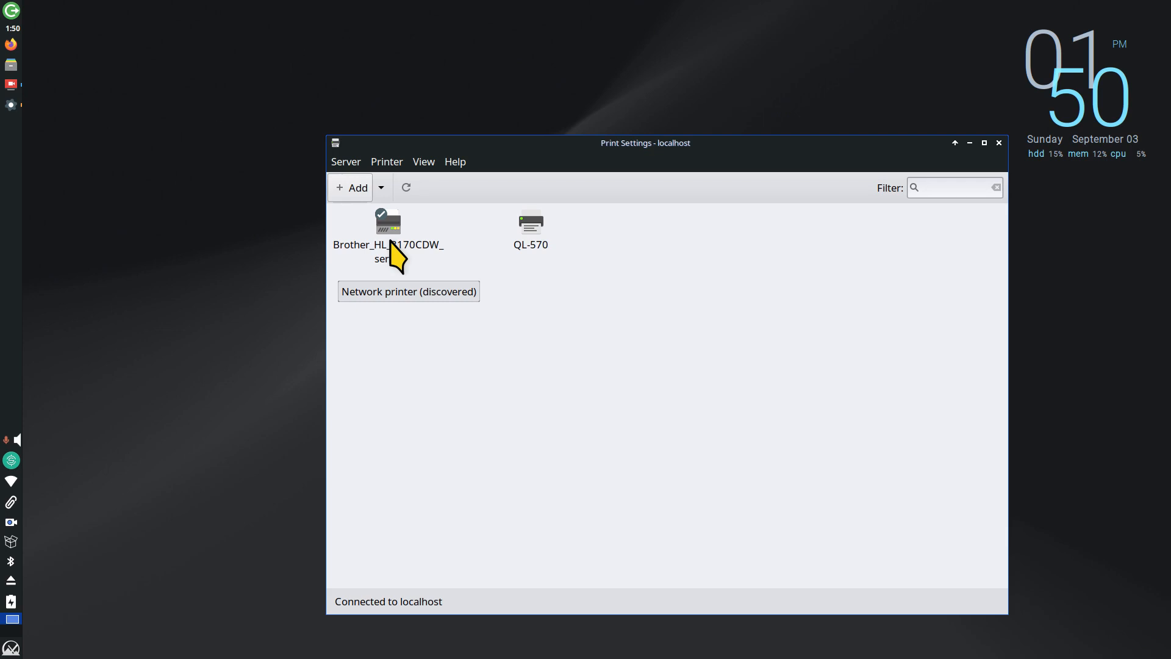
{"action": "double_click", "coordinate": [540, 232]}
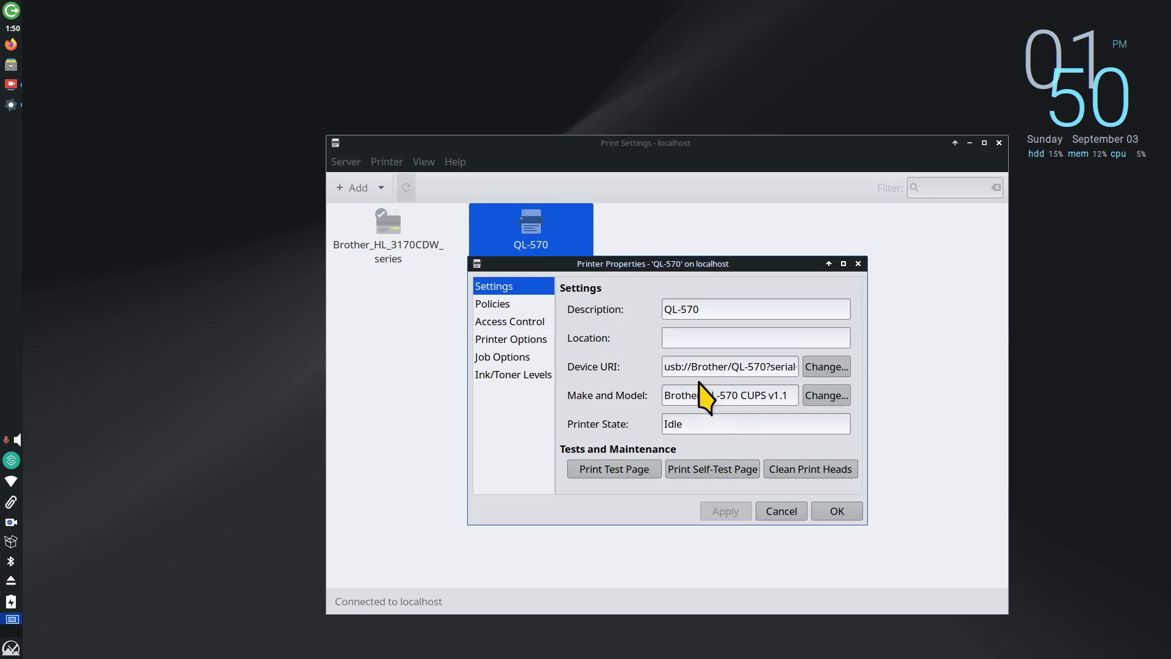
{"action": "left_click_drag", "start_coordinate": [691, 368], "coordinate": [646, 365]}
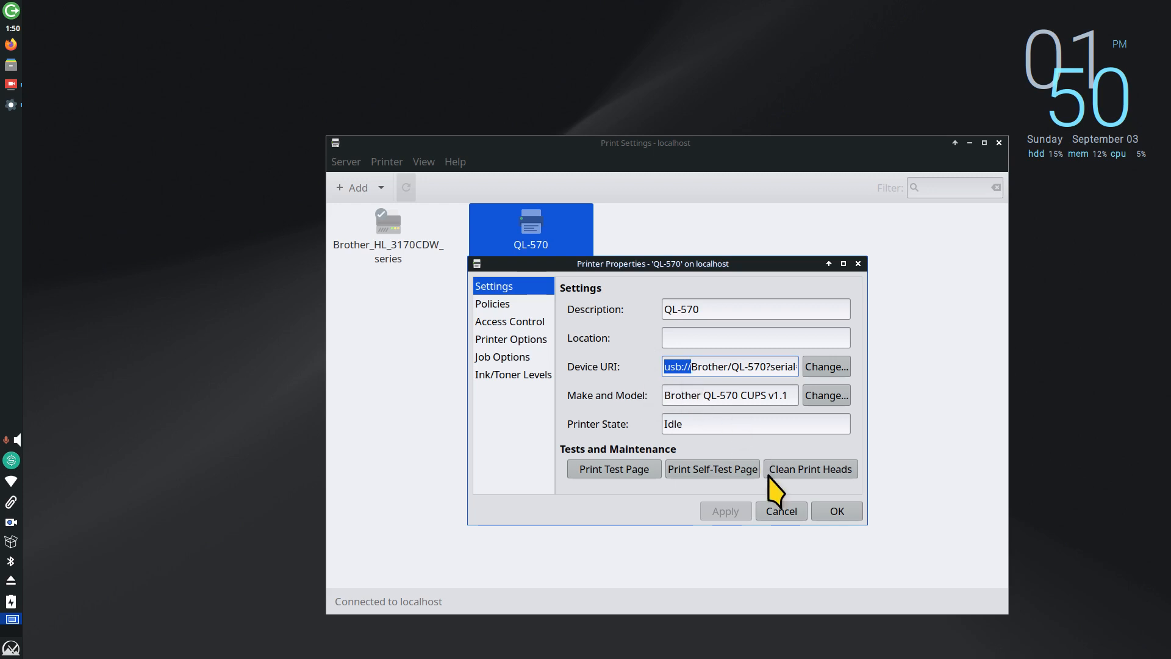
{"action": "left_click", "coordinate": [782, 511]}
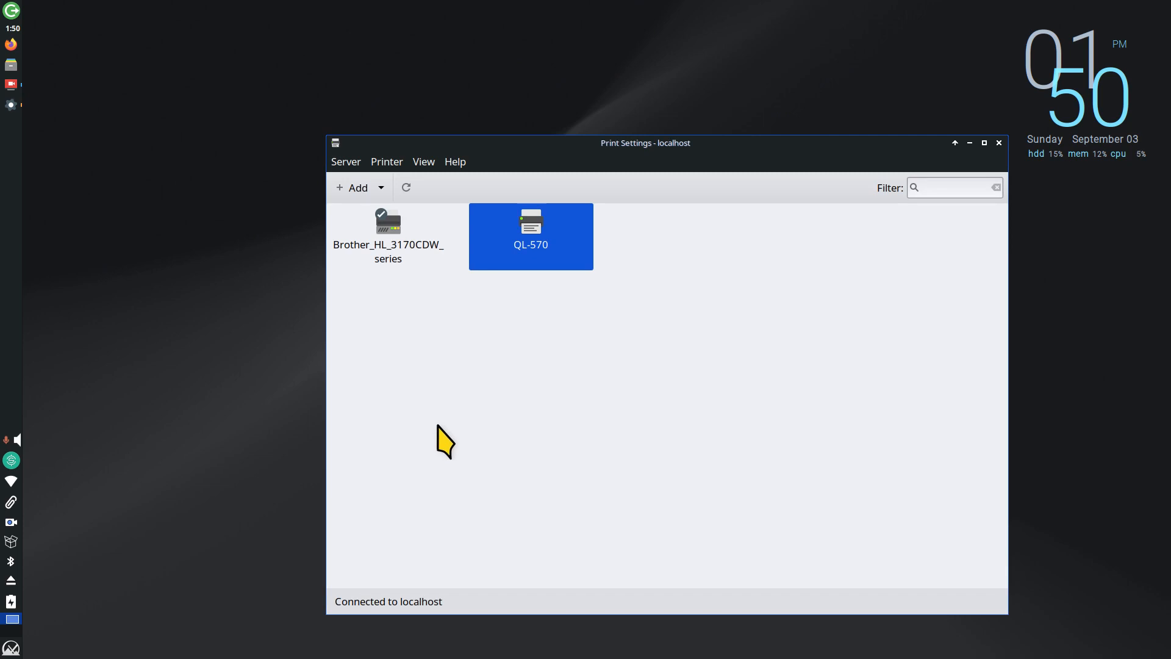
Step: Delete the QL-570 printer from the printer list and confirm the removal
{"action": "right_click", "coordinate": [544, 224]}
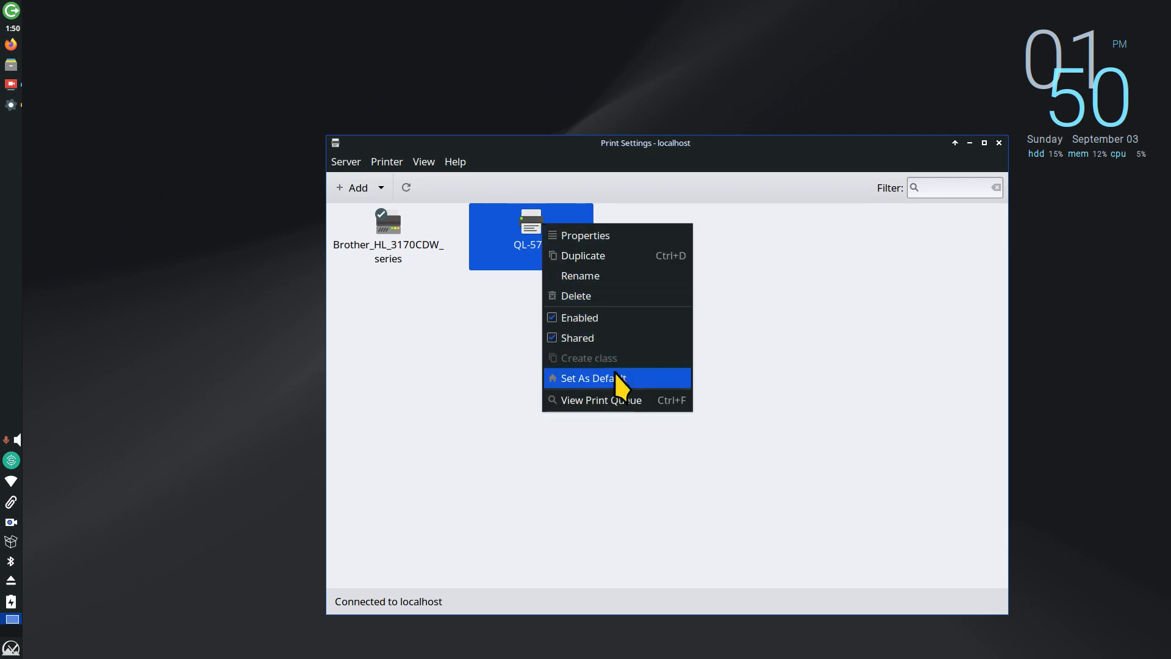
{"action": "left_click", "coordinate": [602, 296]}
{"action": "left_click", "coordinate": [729, 415]}
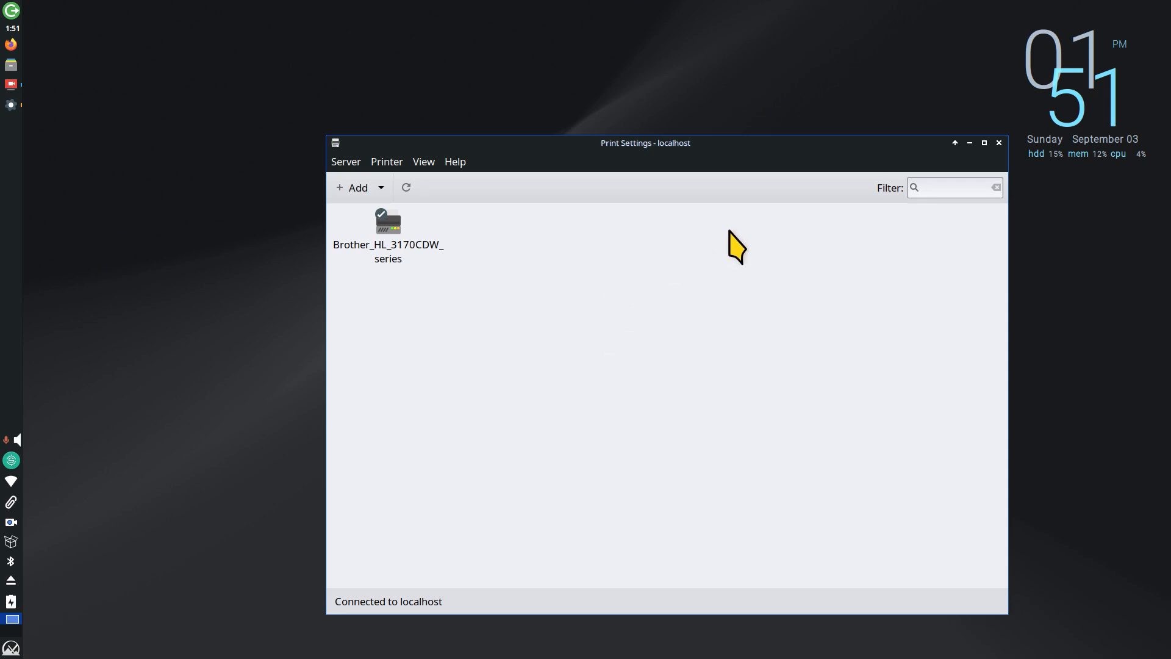
Step: Launch Firefox and use the DistroWatch bookmark, then the 'Downloads | QL-570' bookmark to reach Brother's page
{"action": "left_click", "coordinate": [11, 45]}
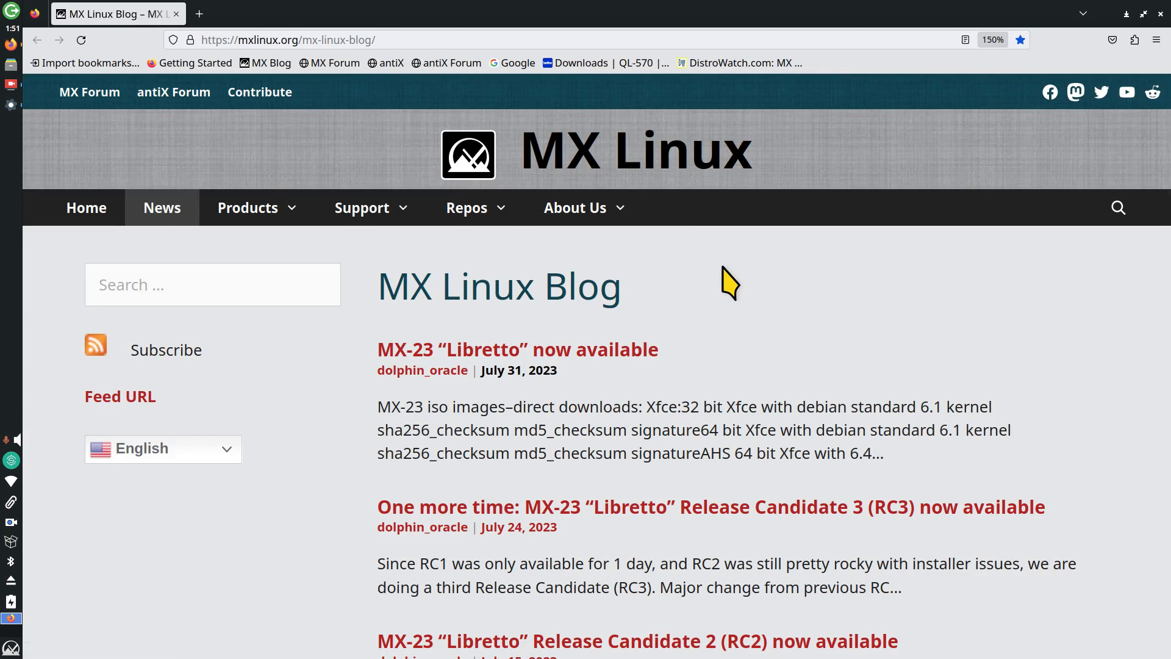
{"action": "left_click", "coordinate": [732, 65]}
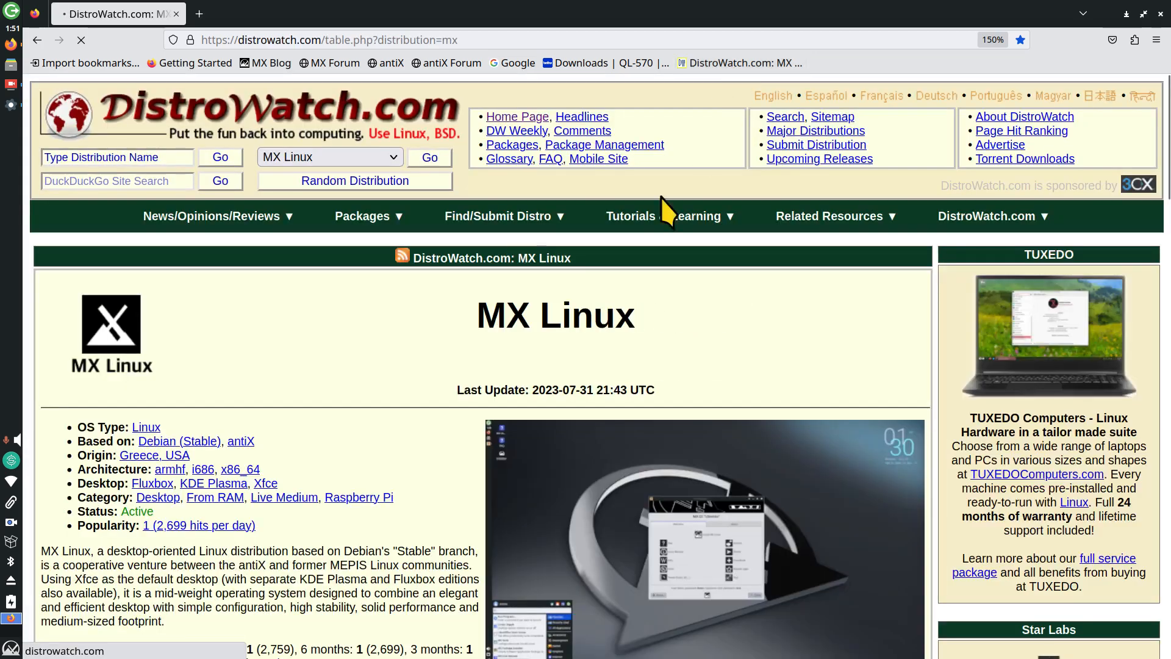
{"action": "scroll", "coordinate": [433, 353], "scroll_direction": "down", "scroll_amount": 4}
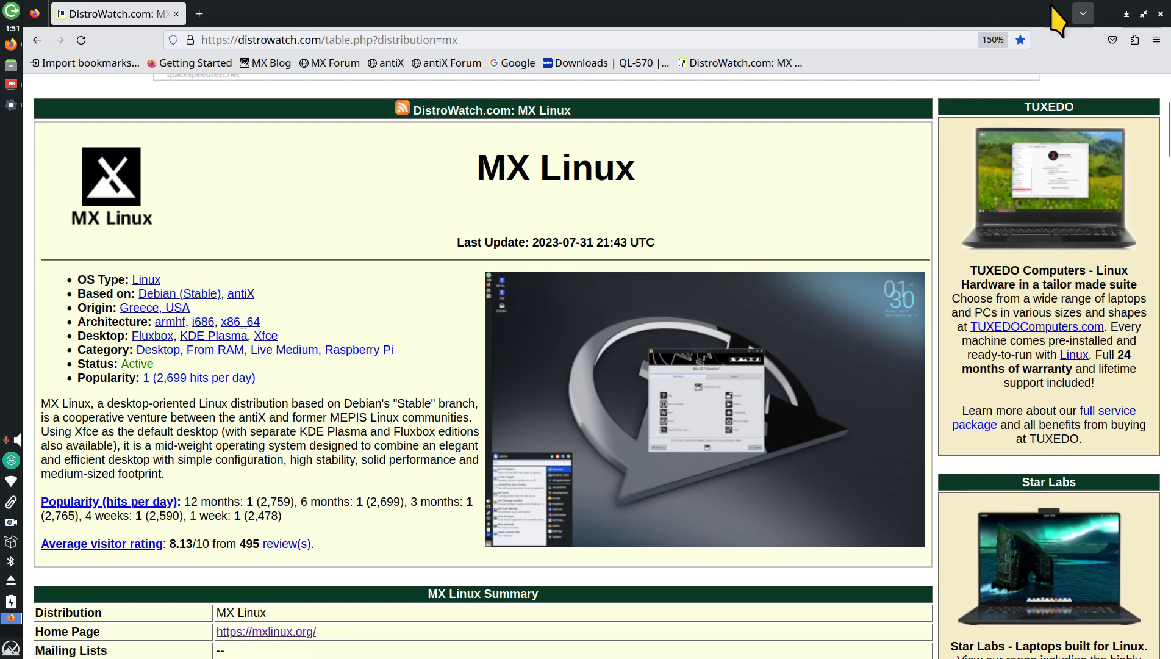
{"action": "left_click", "coordinate": [576, 64]}
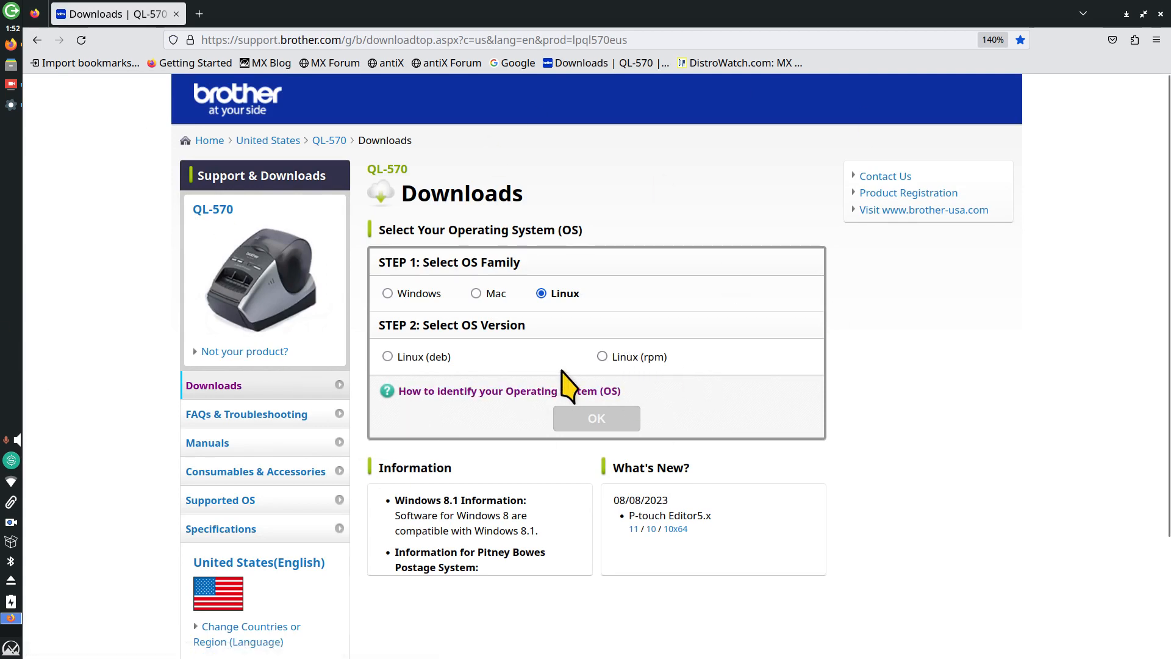
Step: Zoom the page to 200%, select Linux (deb), and load the QL-570 driver downloads
{"action": "key", "text": "ctrl+plus"}
{"action": "key", "text": "ctrl+plus"}
{"action": "key", "text": "ctrl+plus"}
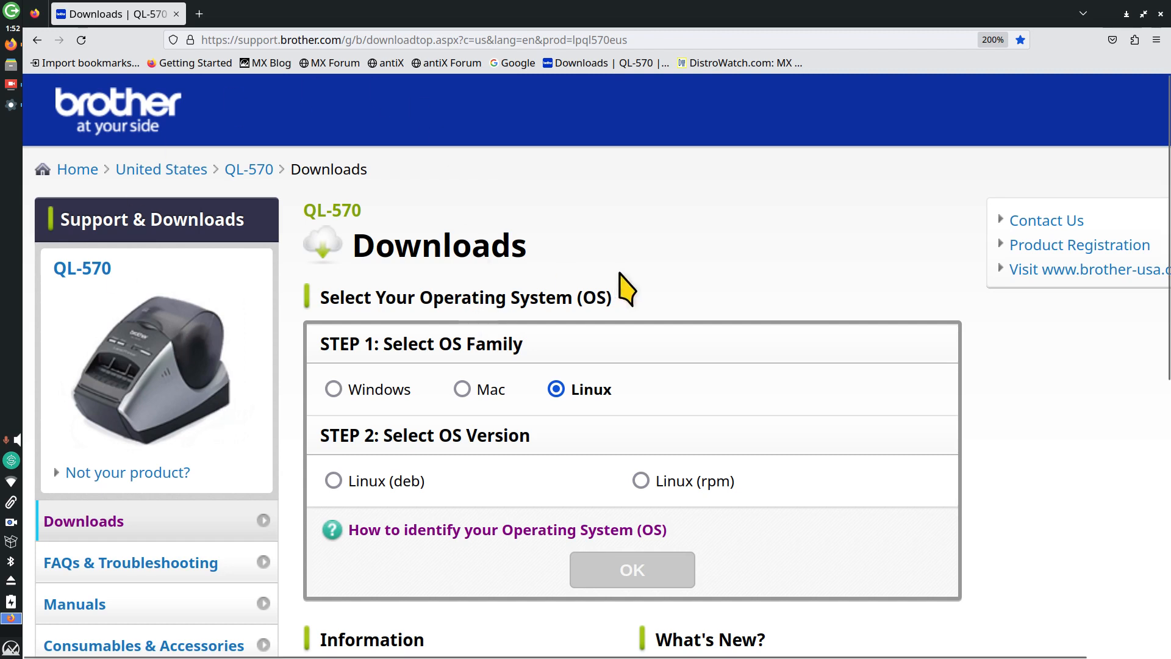
{"action": "scroll", "coordinate": [629, 273], "scroll_direction": "down", "scroll_amount": 3}
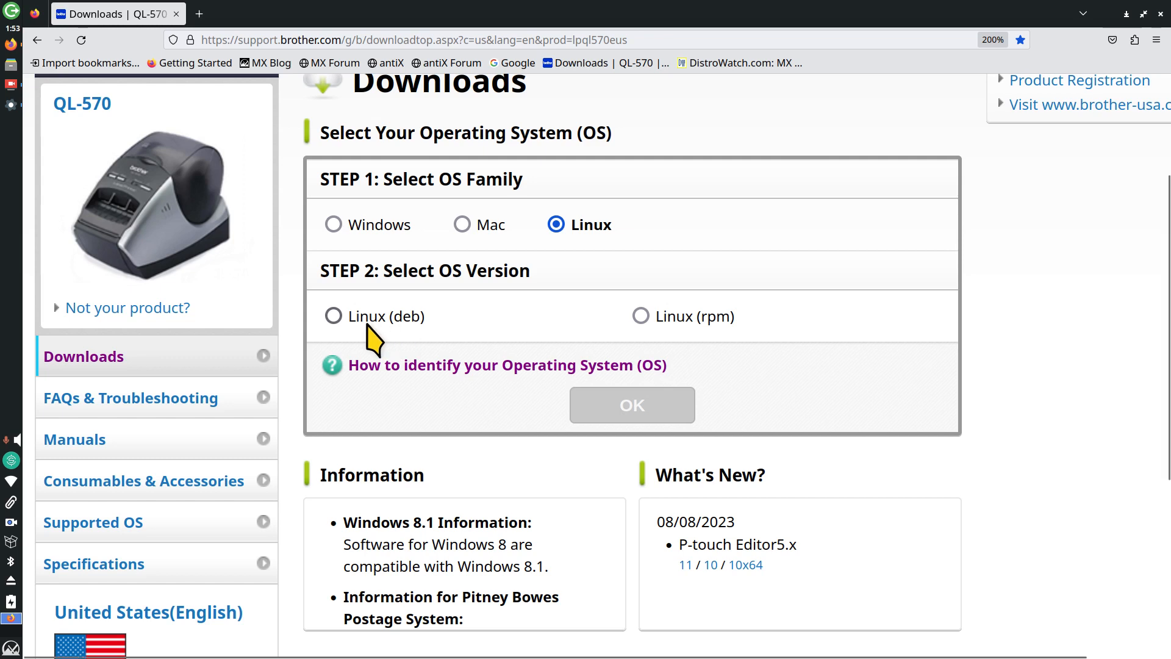
{"action": "left_click", "coordinate": [333, 316]}
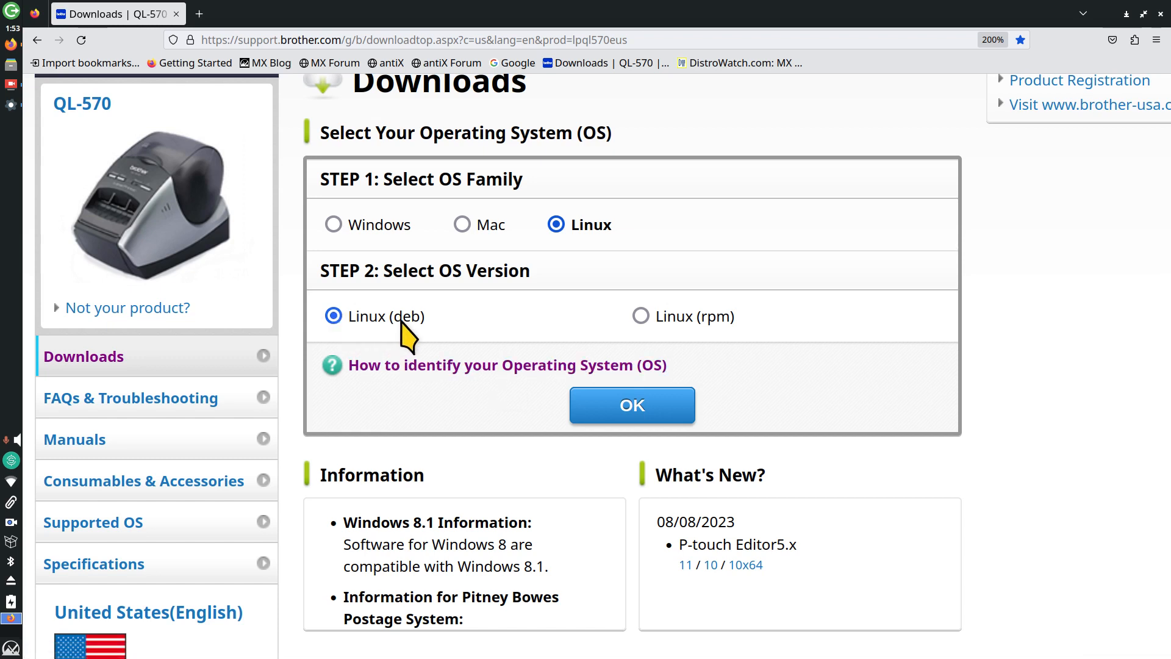
{"action": "left_click", "coordinate": [612, 404]}
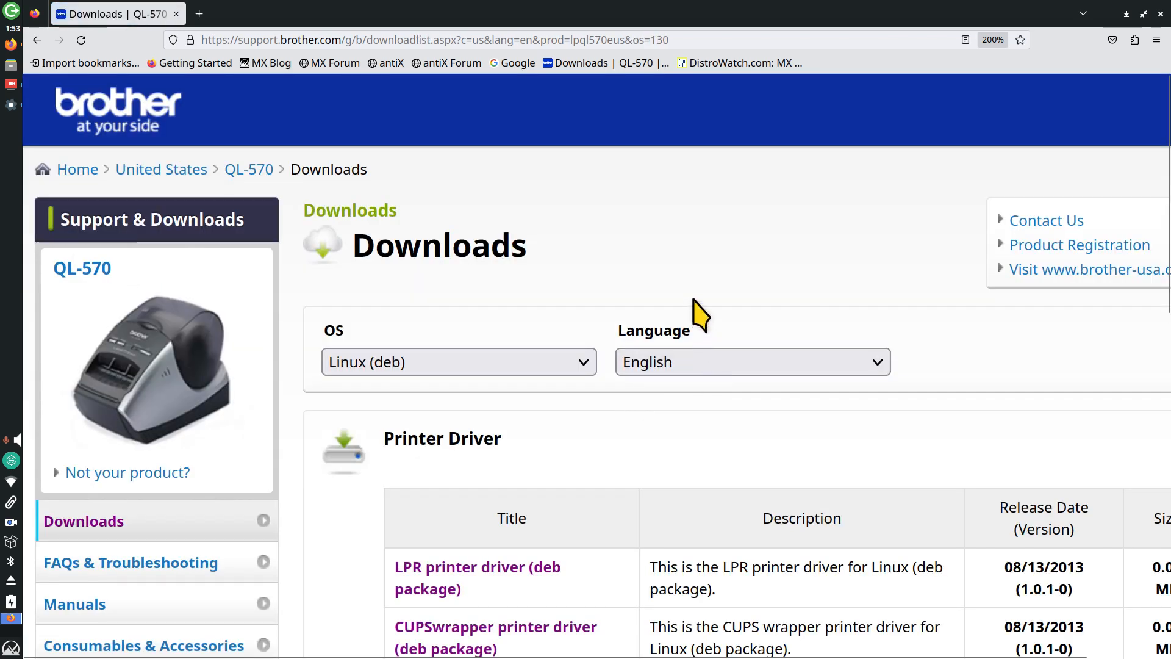
Step: Zoom out the driver table and open the LPR printer driver (deb package) page
{"action": "scroll", "coordinate": [699, 275], "scroll_direction": "down", "scroll_amount": 5}
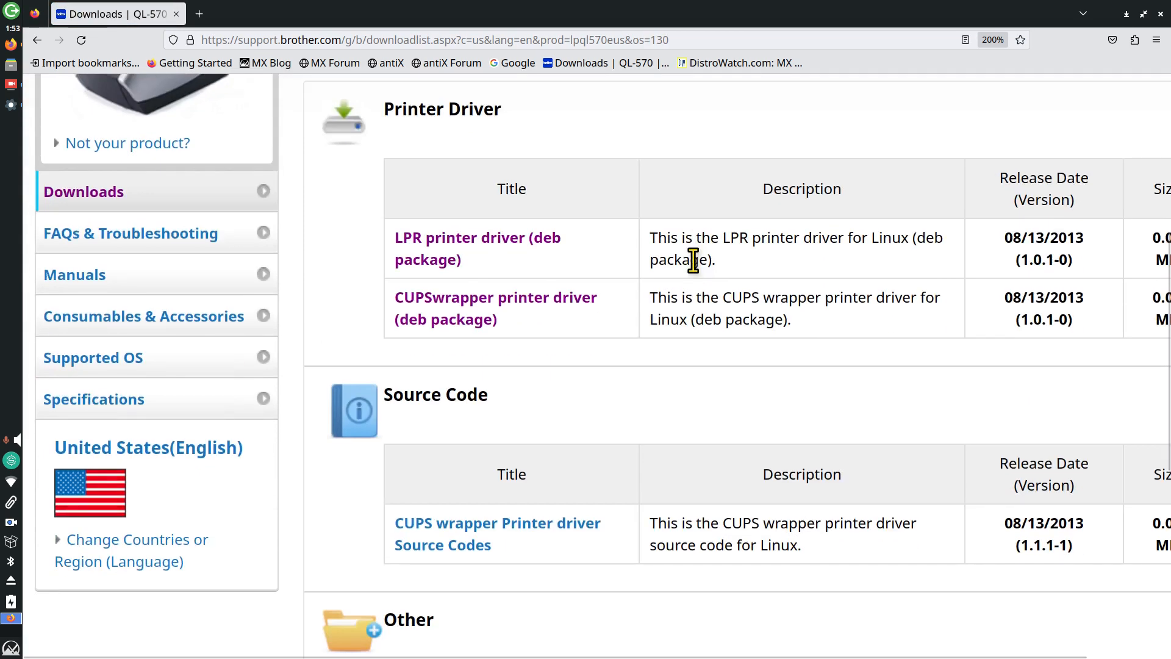
{"action": "key", "text": "ctrl+minus"}
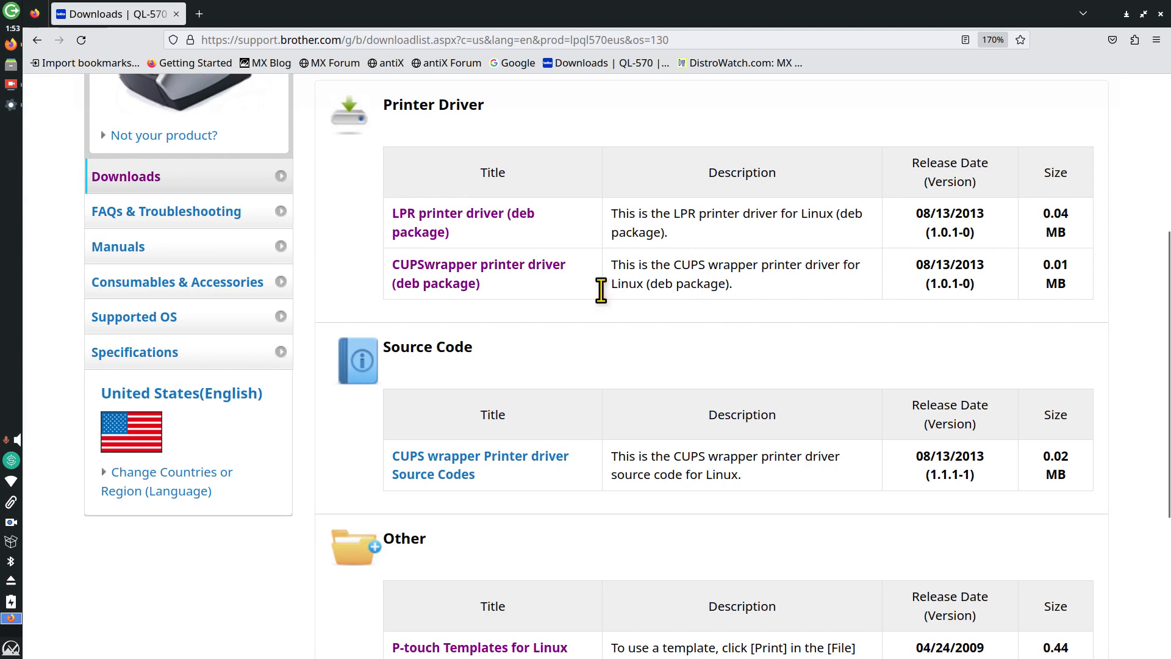
{"action": "left_click", "coordinate": [442, 233]}
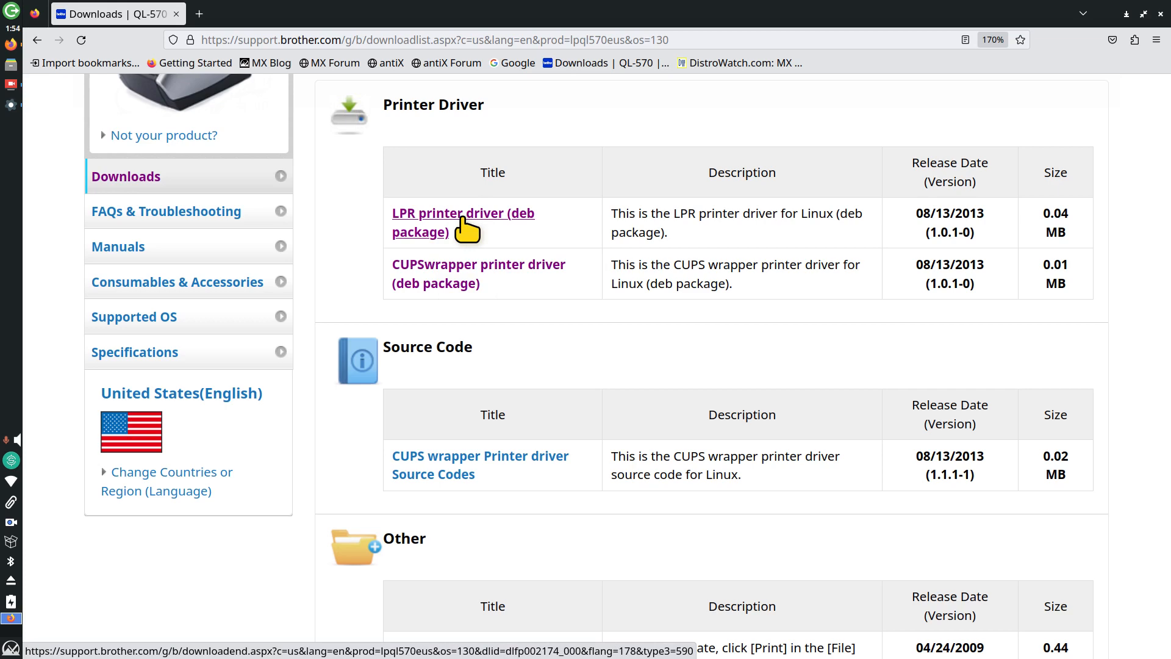
Step: Open the CUPSwrapper driver (deb package) page, scroll to its EULA, and close Firefox
{"action": "scroll", "coordinate": [617, 345], "scroll_direction": "down", "scroll_amount": 4}
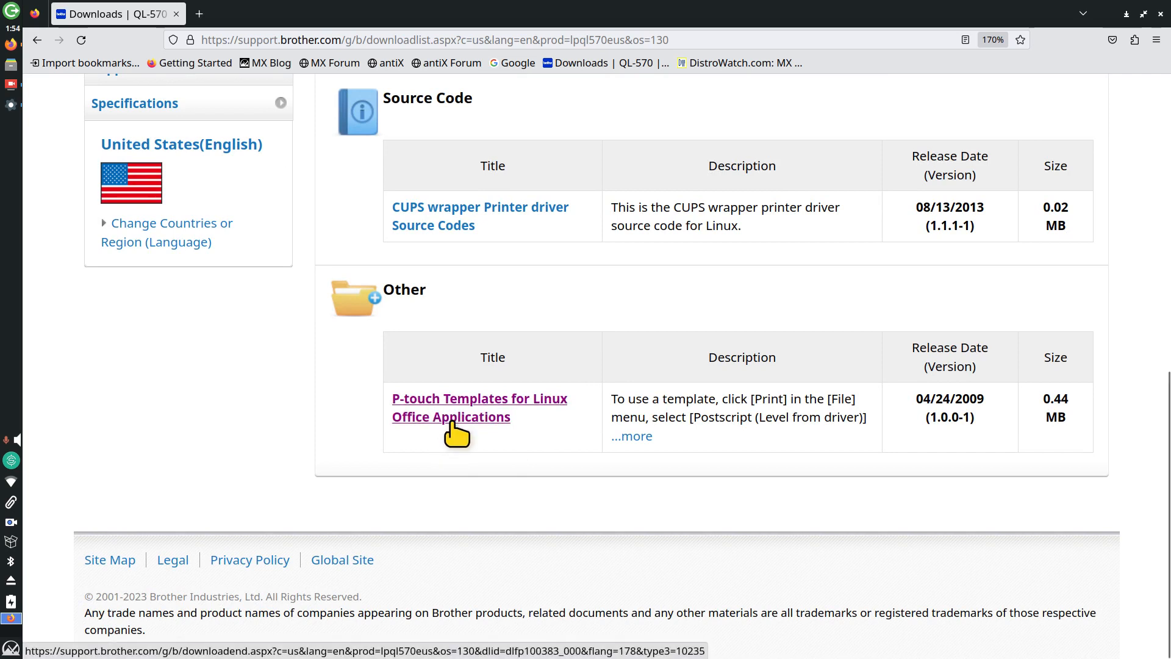
{"action": "scroll", "coordinate": [456, 430], "scroll_direction": "up", "scroll_amount": 5}
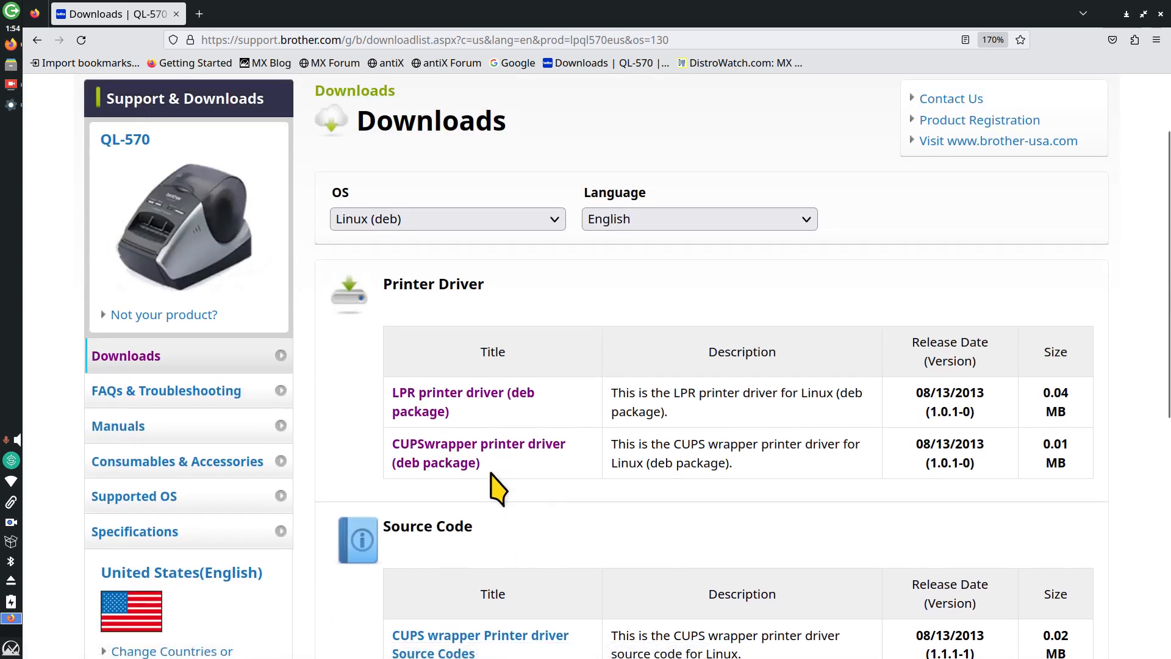
{"action": "left_click", "coordinate": [445, 462]}
{"action": "scroll", "coordinate": [640, 470], "scroll_direction": "down", "scroll_amount": 4}
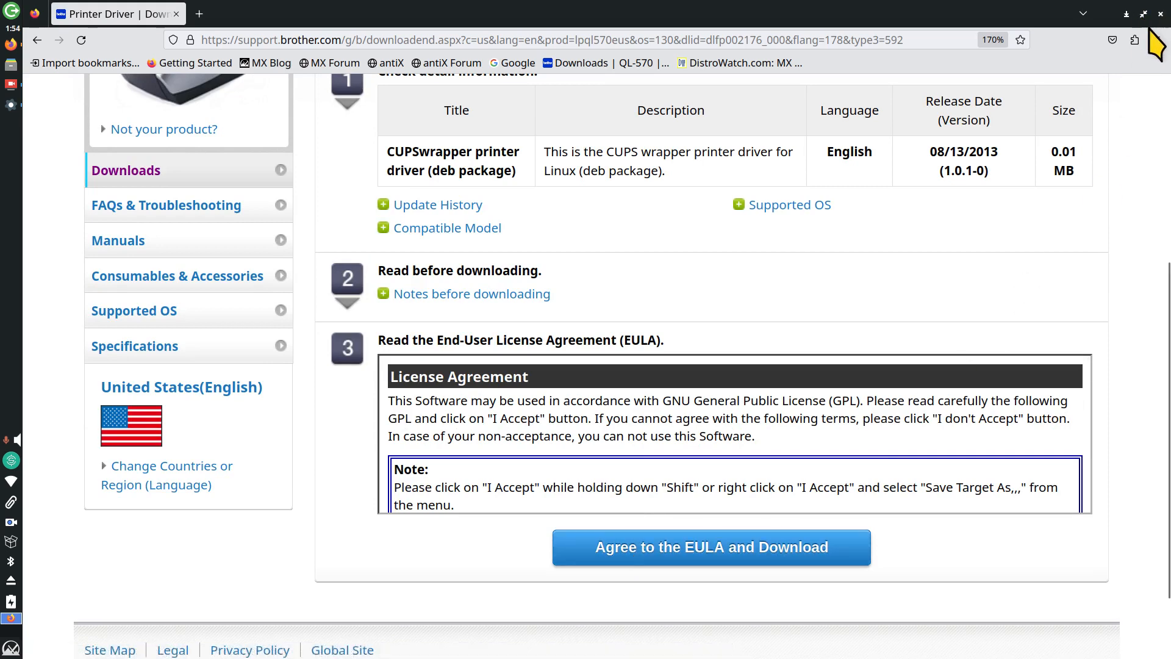
{"action": "left_click", "coordinate": [1161, 13]}
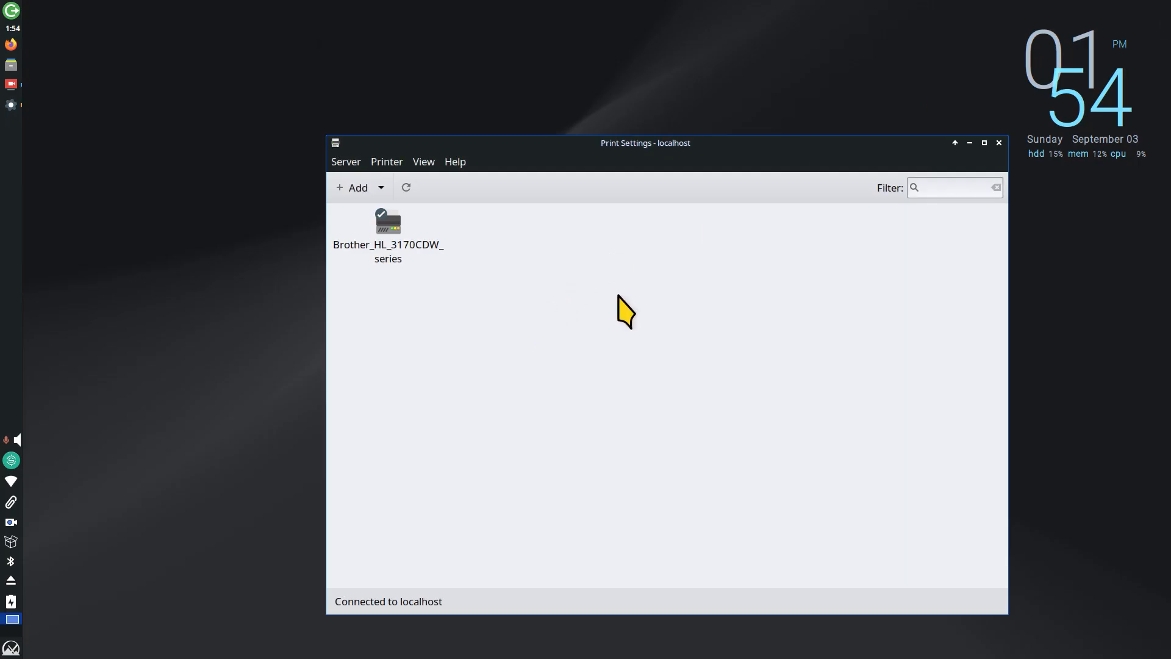
Step: Browse Thunar's Downloads folder with the two QL-570 driver files, then relaunch Firefox
{"action": "left_click", "coordinate": [11, 64]}
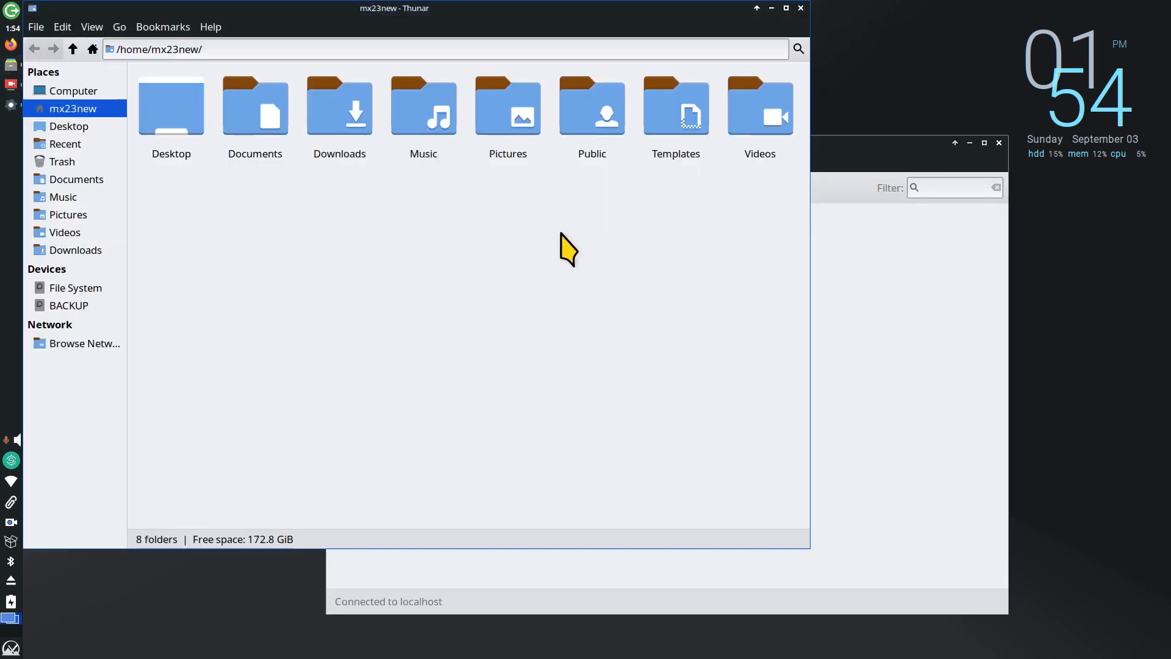
{"action": "double_click", "coordinate": [347, 103]}
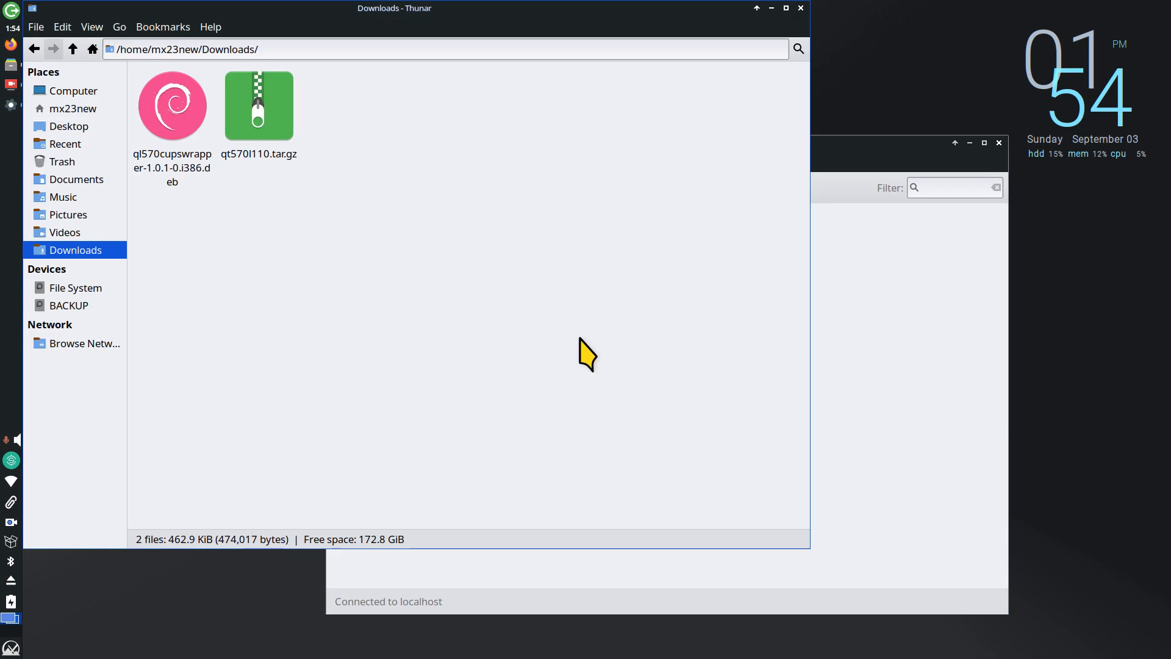
{"action": "scroll", "coordinate": [557, 405], "scroll_direction": "up", "scroll_amount": 4}
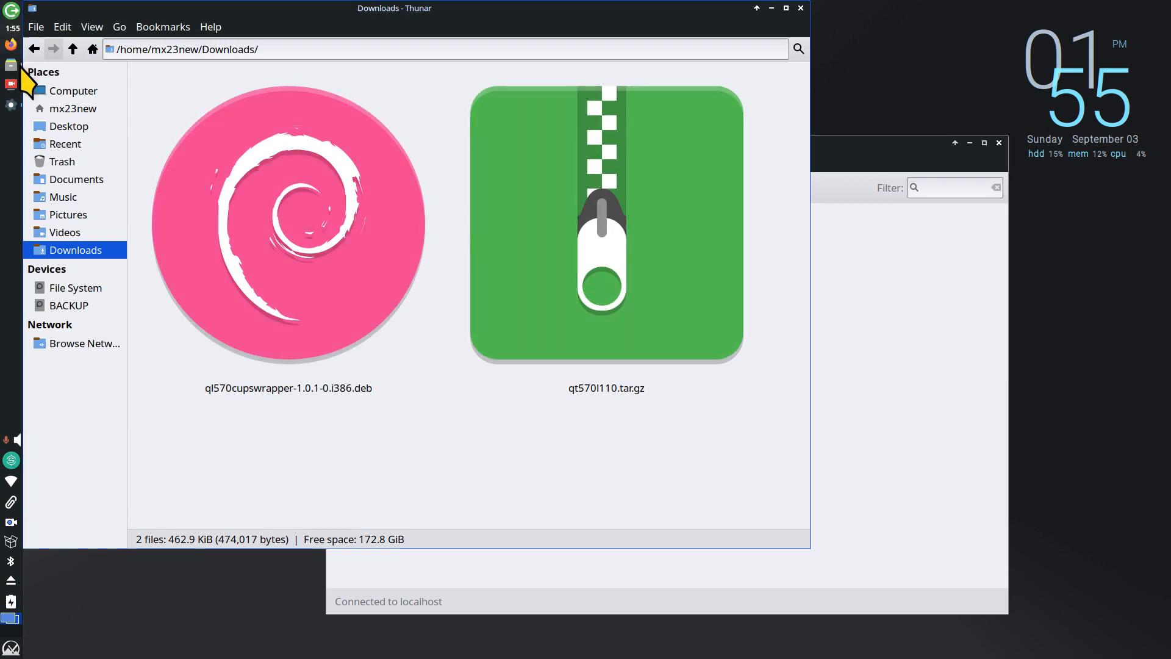
{"action": "left_click", "coordinate": [11, 44]}
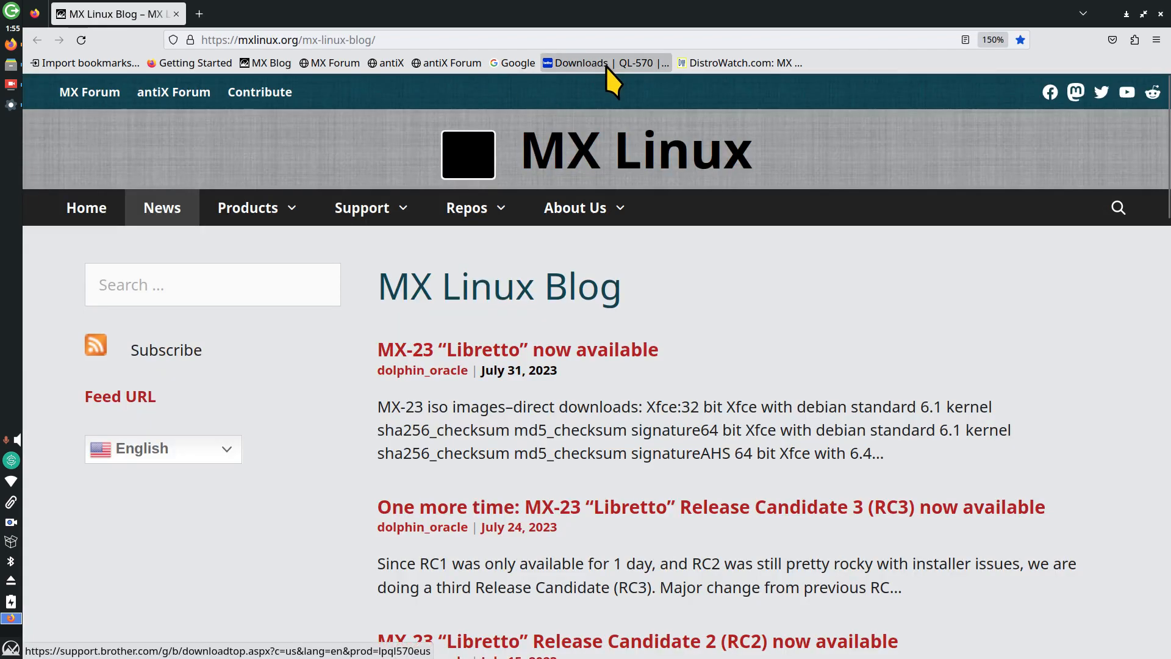
Step: Reload QL-570 Linux (deb) downloads via the bookmark and open P-touch Templates for Linux Office Applications
{"action": "left_click", "coordinate": [606, 64]}
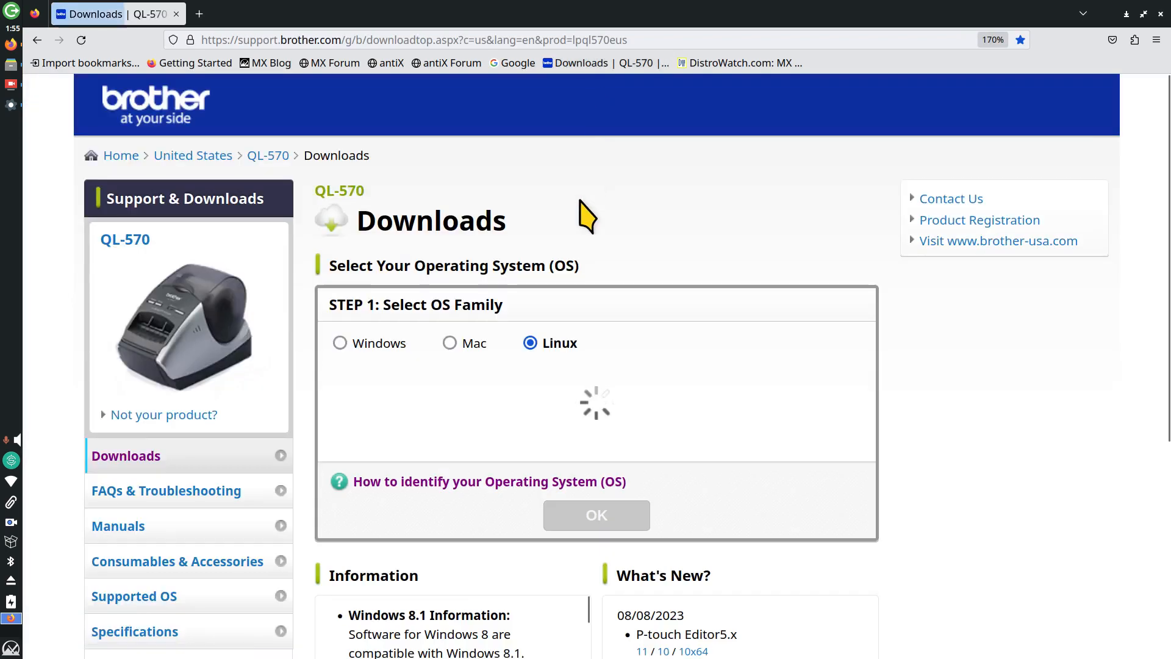
{"action": "left_click", "coordinate": [340, 420]}
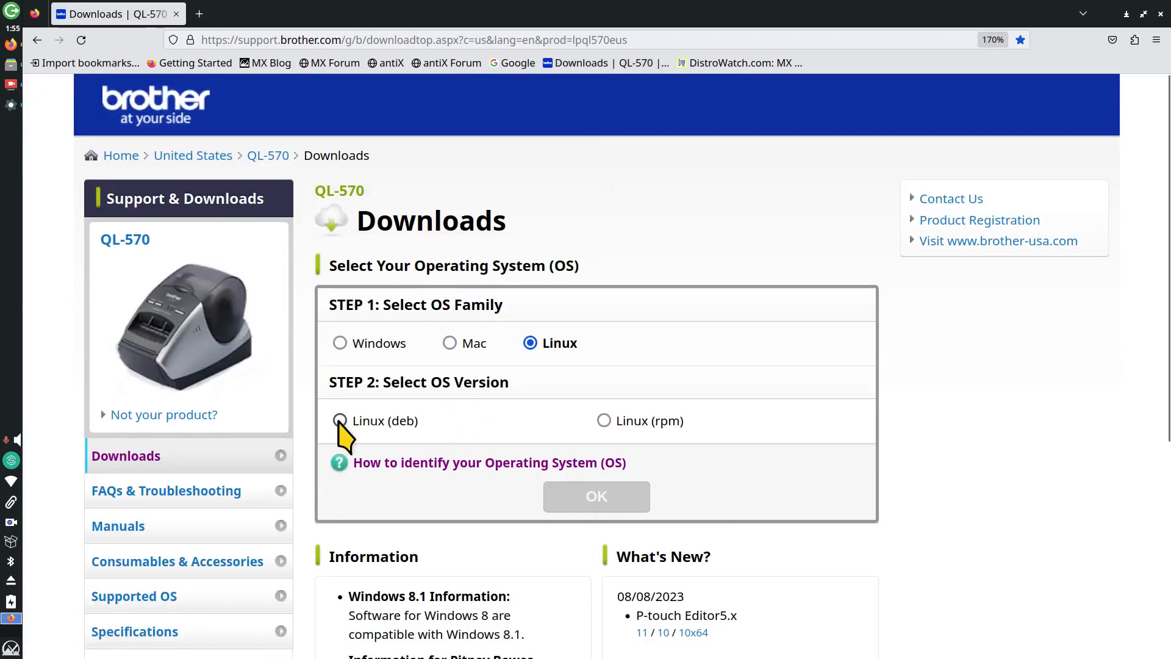
{"action": "left_click", "coordinate": [582, 506]}
{"action": "scroll", "coordinate": [557, 419], "scroll_direction": "down", "scroll_amount": 10}
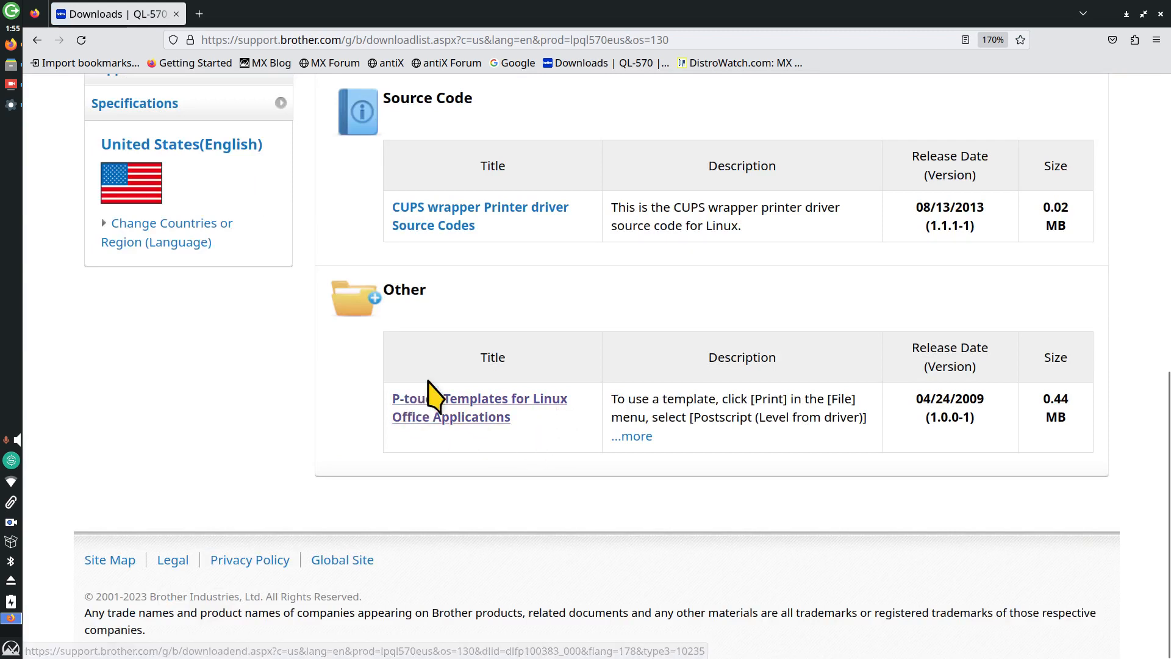
{"action": "left_click", "coordinate": [450, 416]}
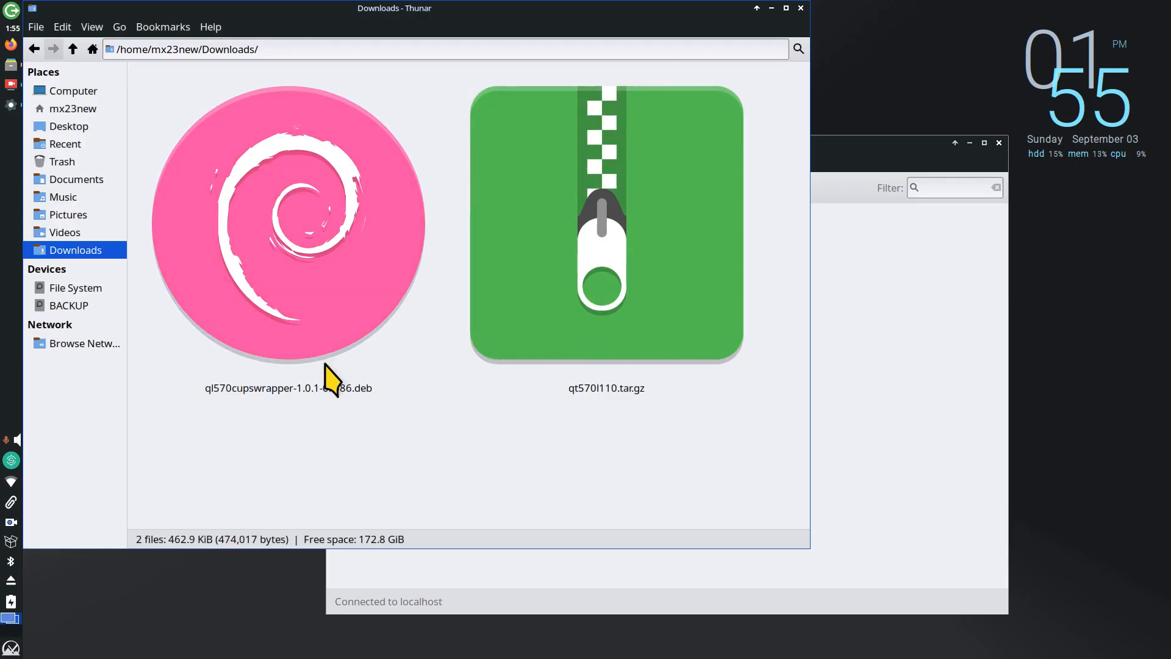
Step: Install the ql570cupswrapper-1.0.1-0.i386.deb driver package, authorising with the account password
{"action": "left_click_drag", "start_coordinate": [346, 16], "coordinate": [532, 102]}
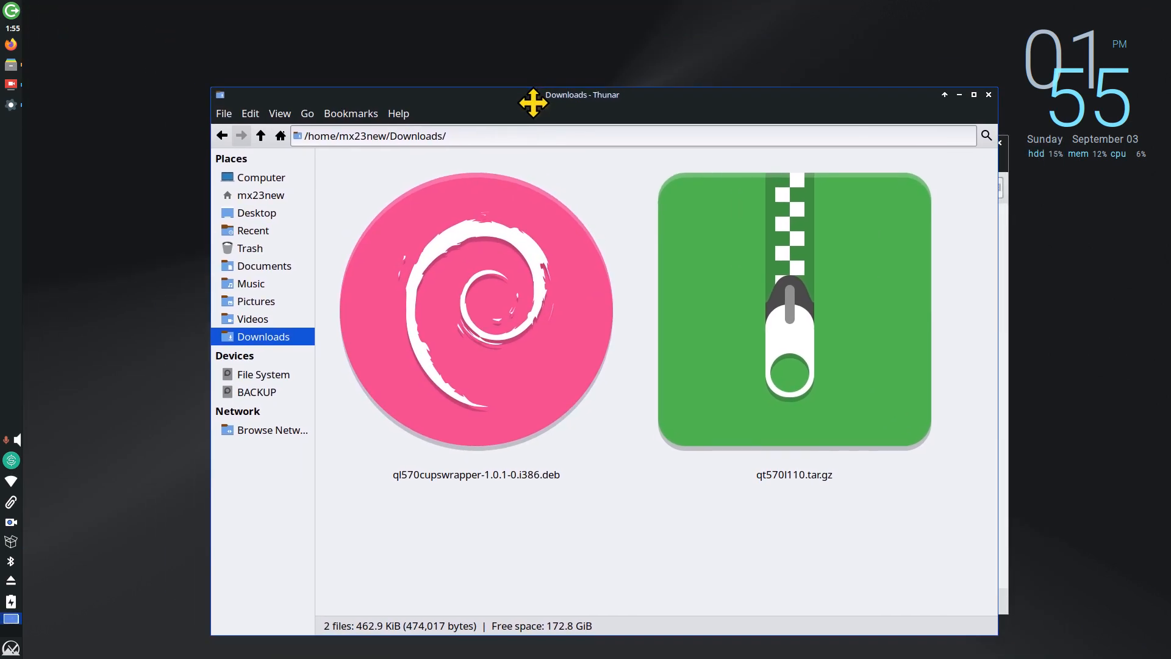
{"action": "left_click", "coordinate": [470, 318]}
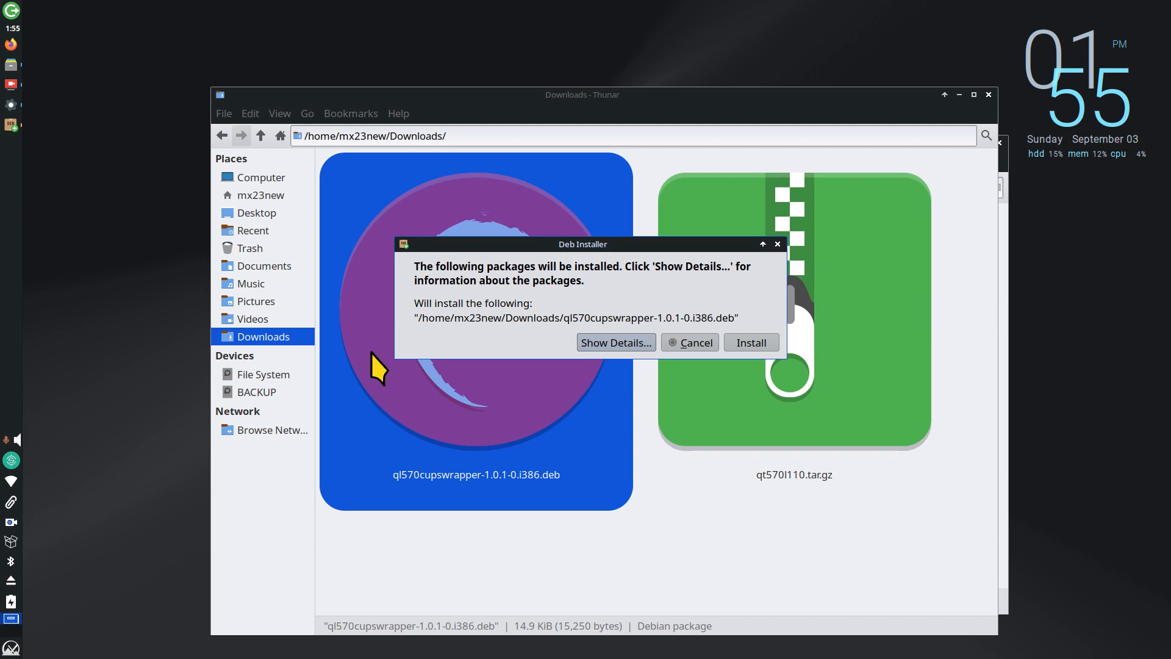
{"action": "left_click", "coordinate": [754, 345]}
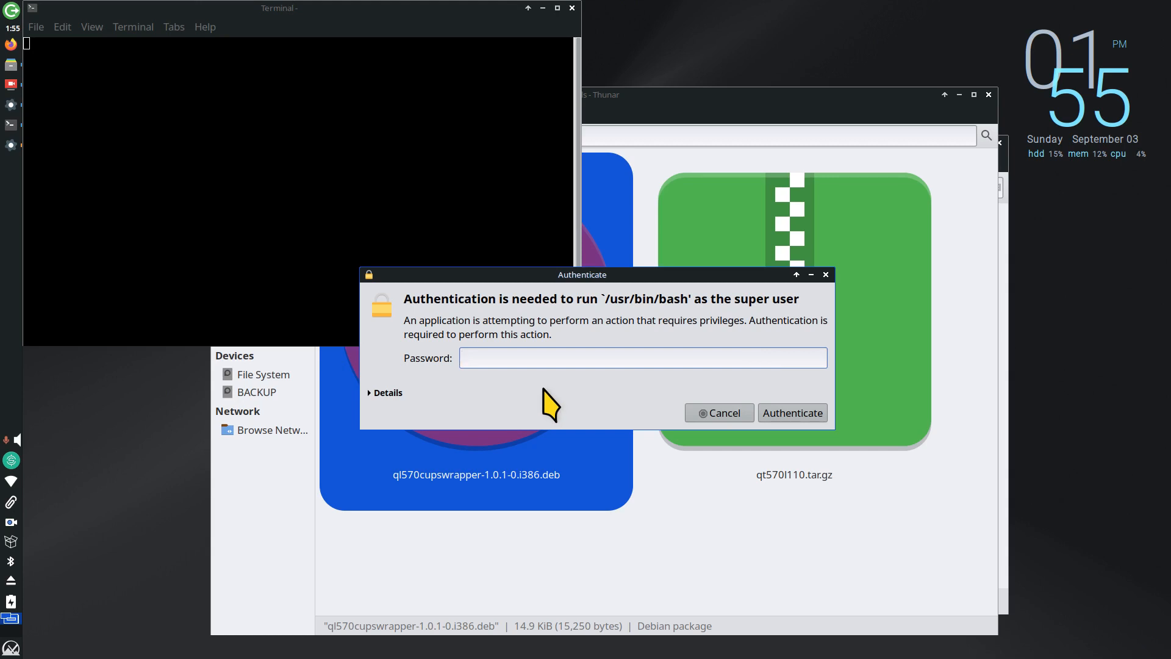
{"action": "type", "text": "•••••"}
{"action": "key", "text": "Return"}
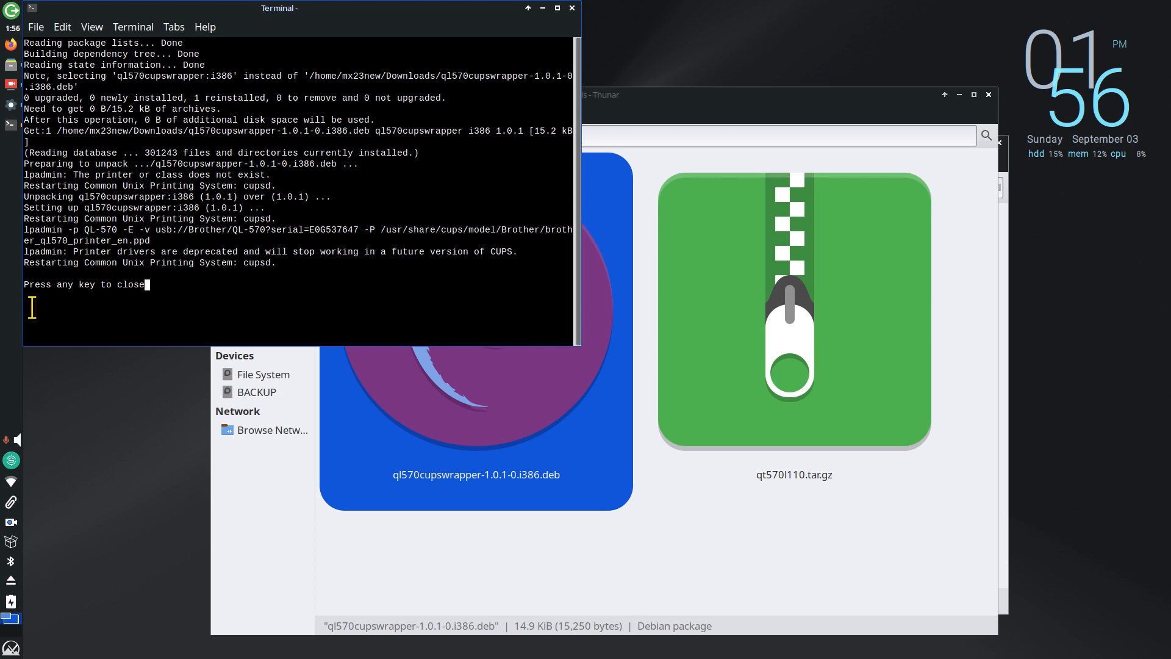
{"action": "key", "text": "Return"}
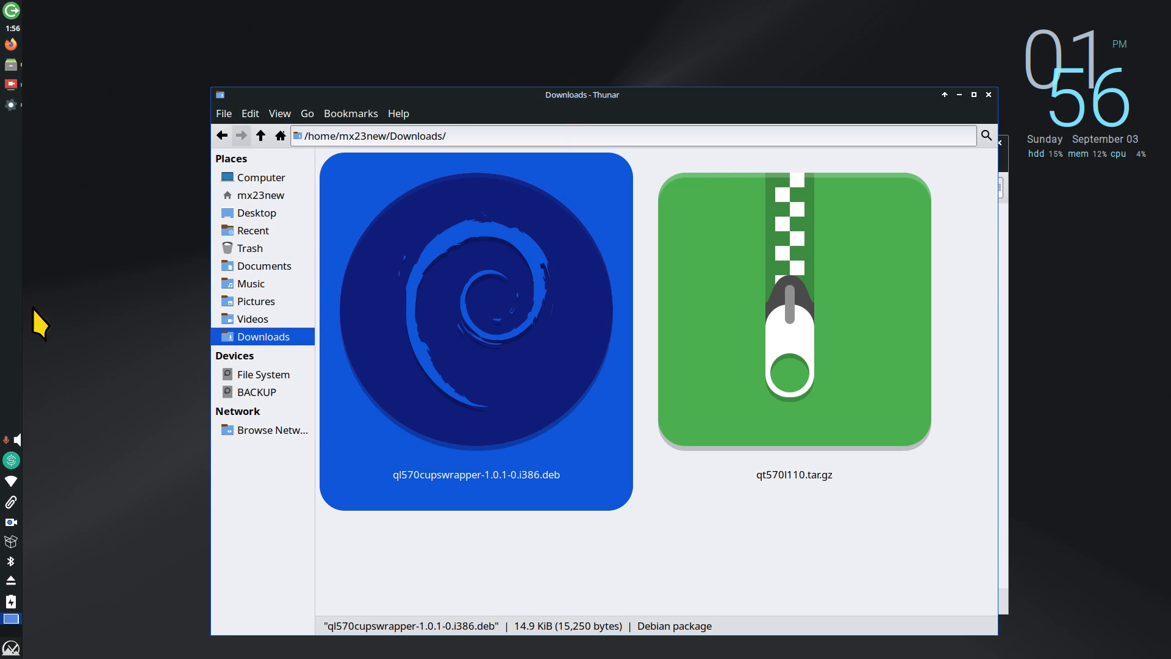
Step: Relaunch Print Settings via a 'pri' search, closing Thunar and the old Print Settings window
{"action": "left_click", "coordinate": [11, 647]}
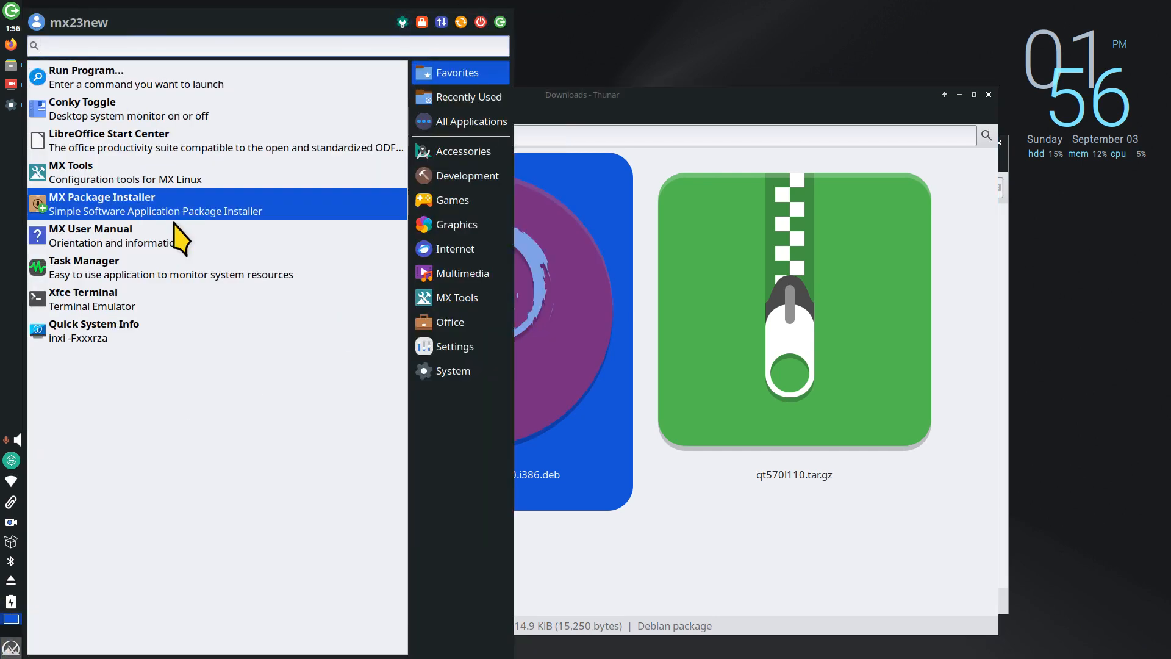
{"action": "type", "text": "pri"}
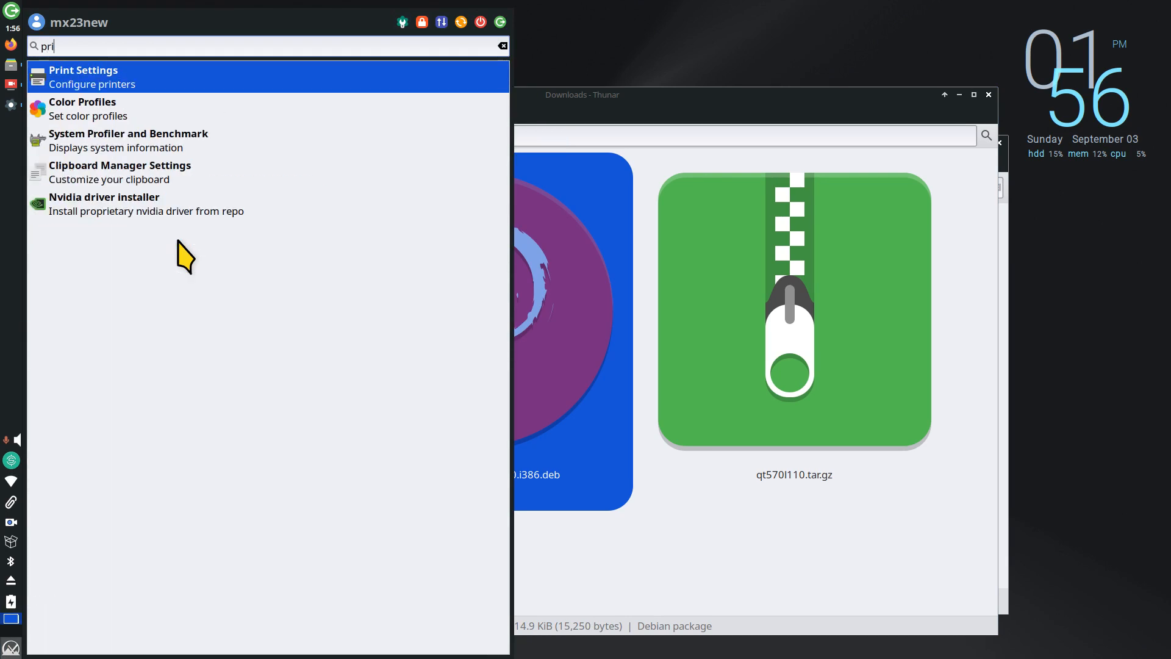
{"action": "key", "text": "Return"}
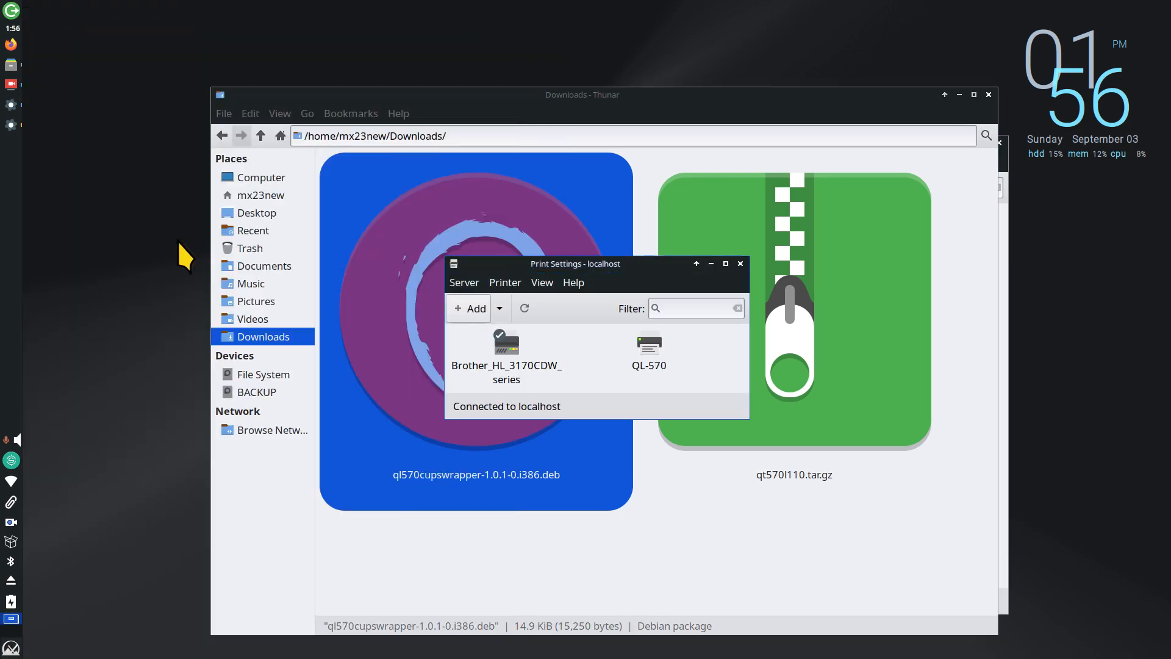
{"action": "left_click", "coordinate": [989, 95]}
{"action": "left_click", "coordinate": [1000, 143]}
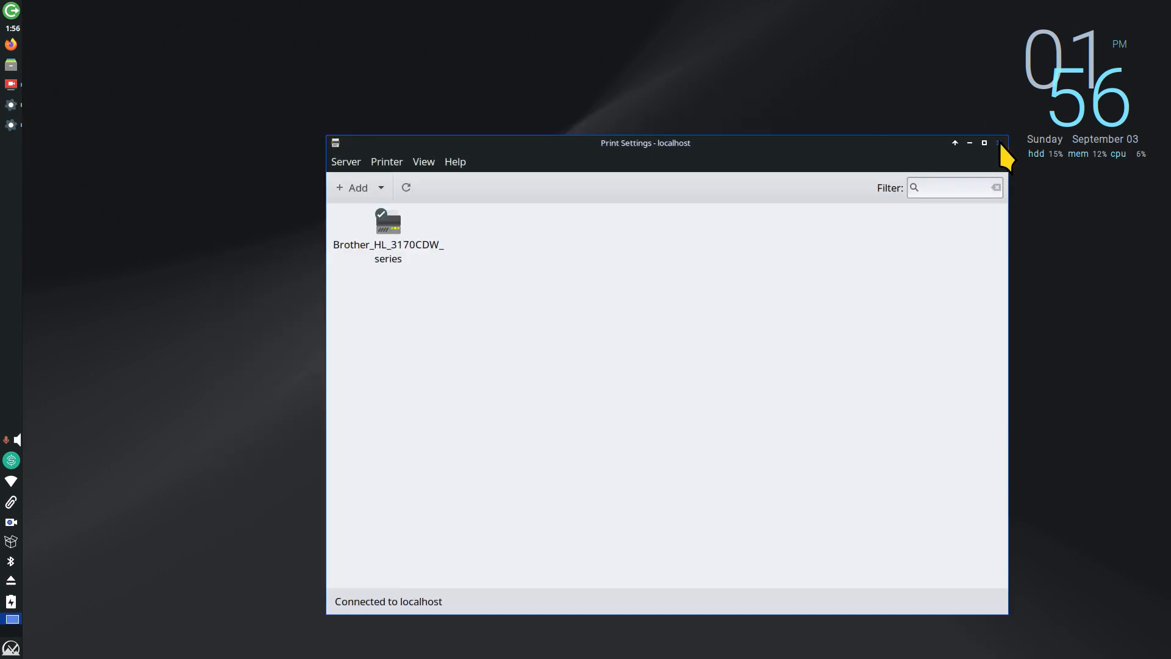
{"action": "left_click_drag", "start_coordinate": [671, 264], "coordinate": [569, 122]}
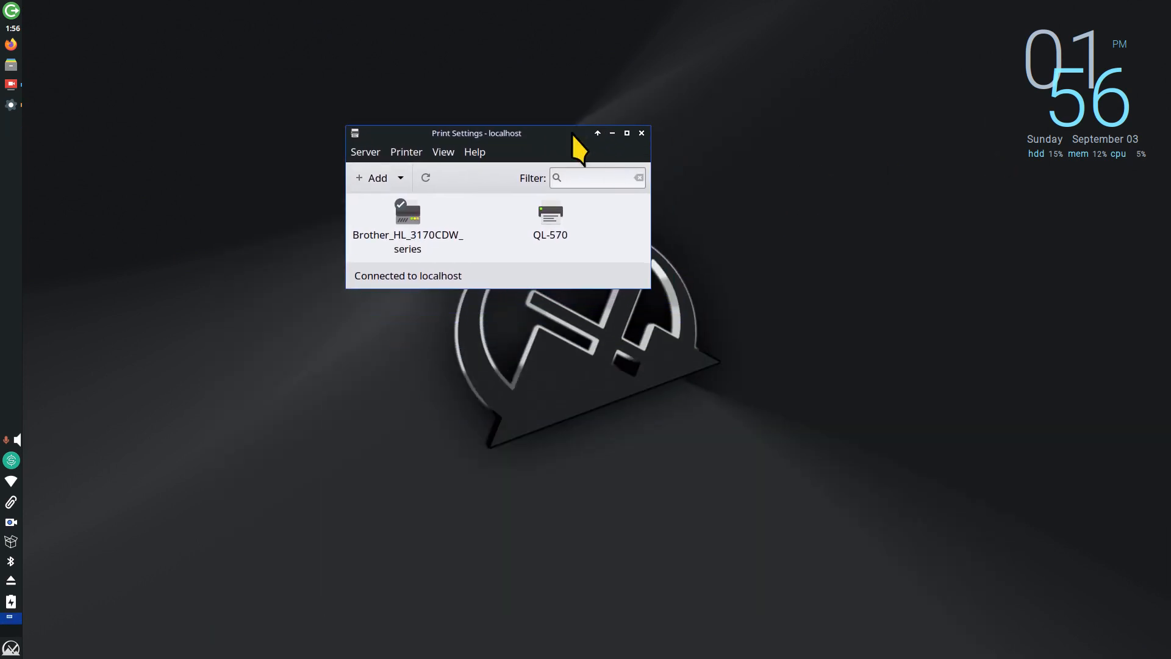
Step: Enlarge the Print Settings window and move it up and left
{"action": "right_click", "coordinate": [528, 135]}
{"action": "left_click", "coordinate": [585, 234]}
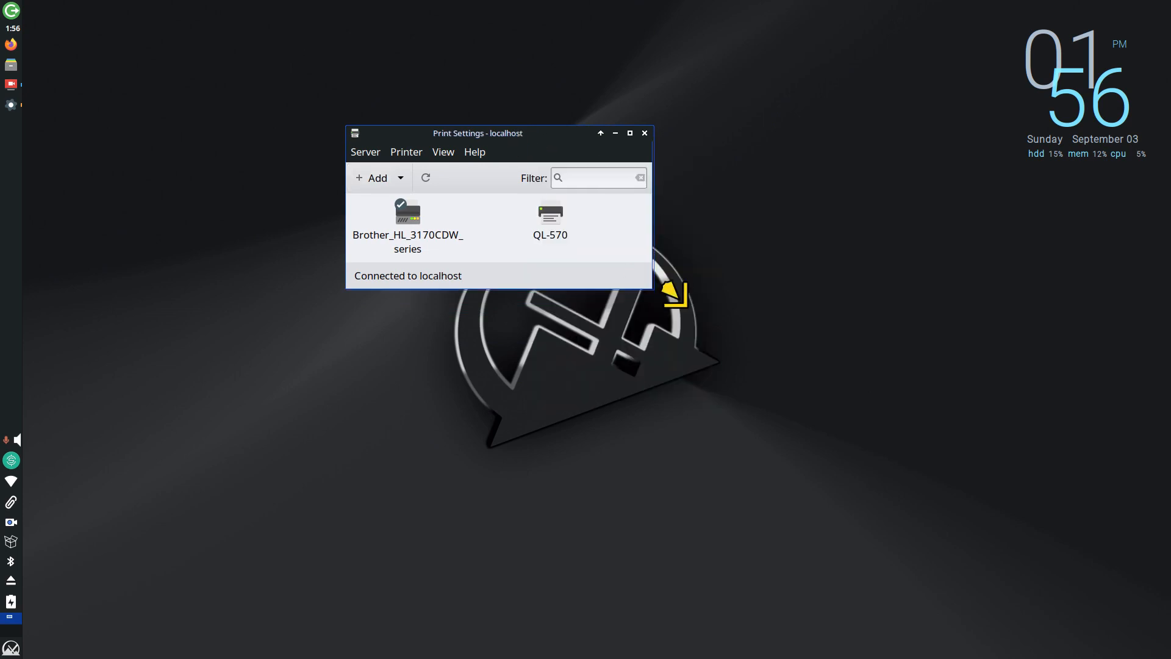
{"action": "left_click", "coordinate": [900, 540]}
{"action": "left_click_drag", "start_coordinate": [630, 134], "coordinate": [489, 141]}
Step: Check the program version in Help > About, highlighting 'CUPS' in its description
{"action": "left_click", "coordinate": [334, 160]}
{"action": "left_click", "coordinate": [335, 201]}
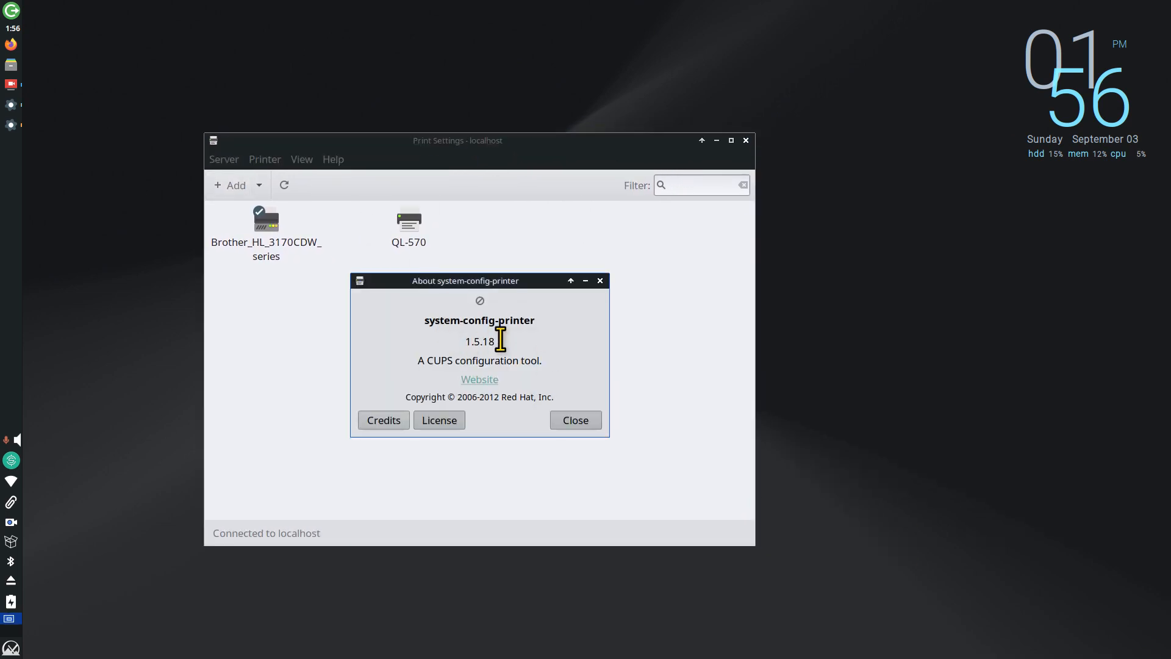
{"action": "left_click_drag", "start_coordinate": [426, 366], "coordinate": [453, 366]}
{"action": "left_click", "coordinate": [589, 424]}
Step: Open and close the printing troubleshooter, then look through the View and Printer menus
{"action": "left_click", "coordinate": [334, 162]}
{"action": "left_click", "coordinate": [348, 181]}
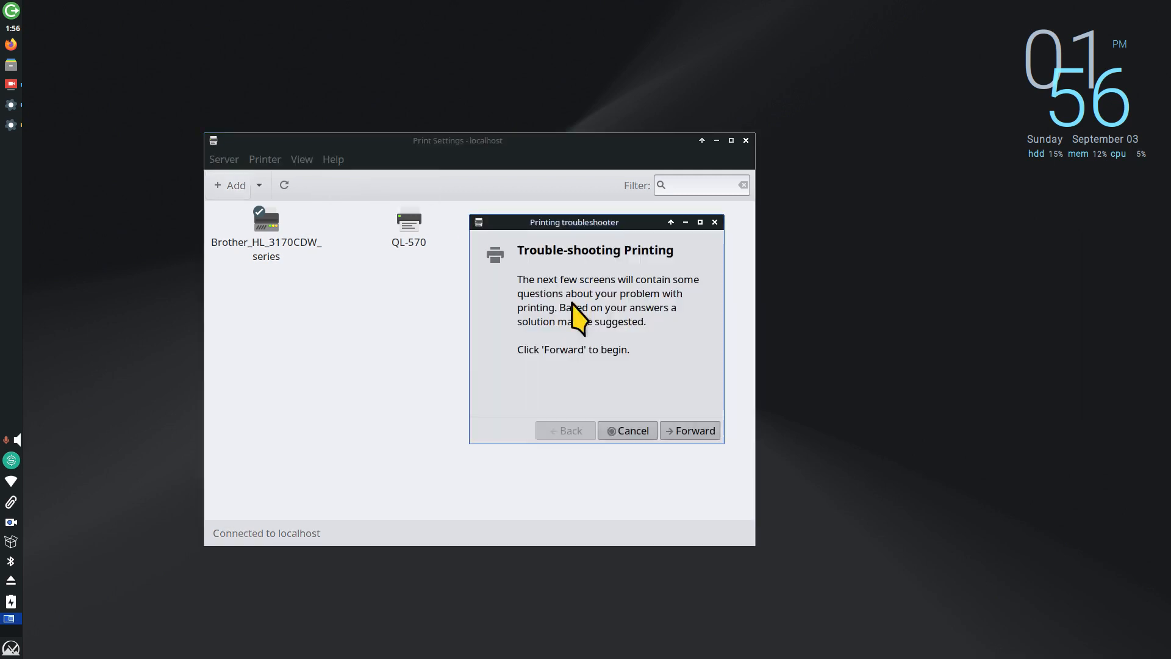
{"action": "left_click", "coordinate": [715, 222]}
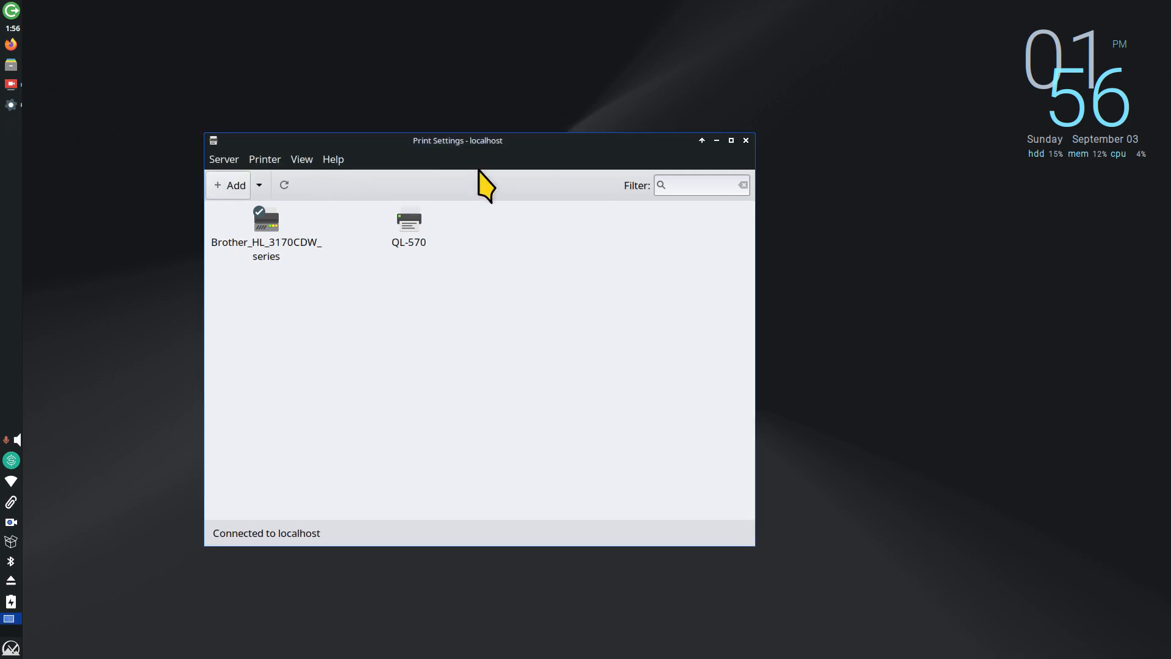
{"action": "left_click", "coordinate": [301, 160]}
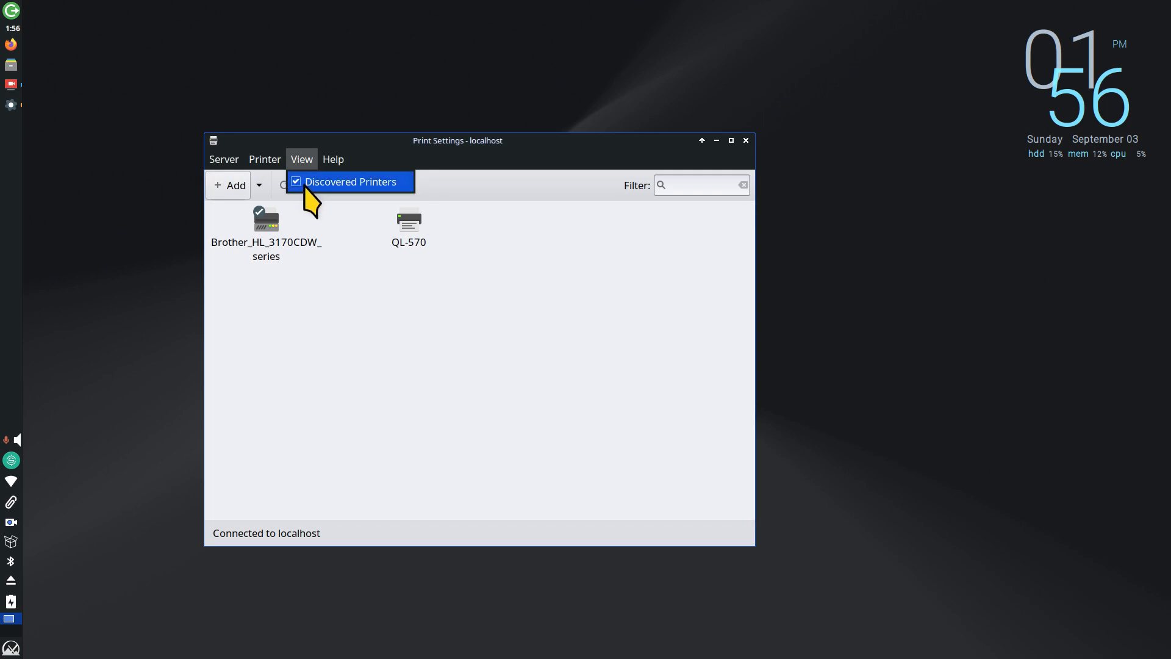
{"action": "left_click", "coordinate": [452, 340]}
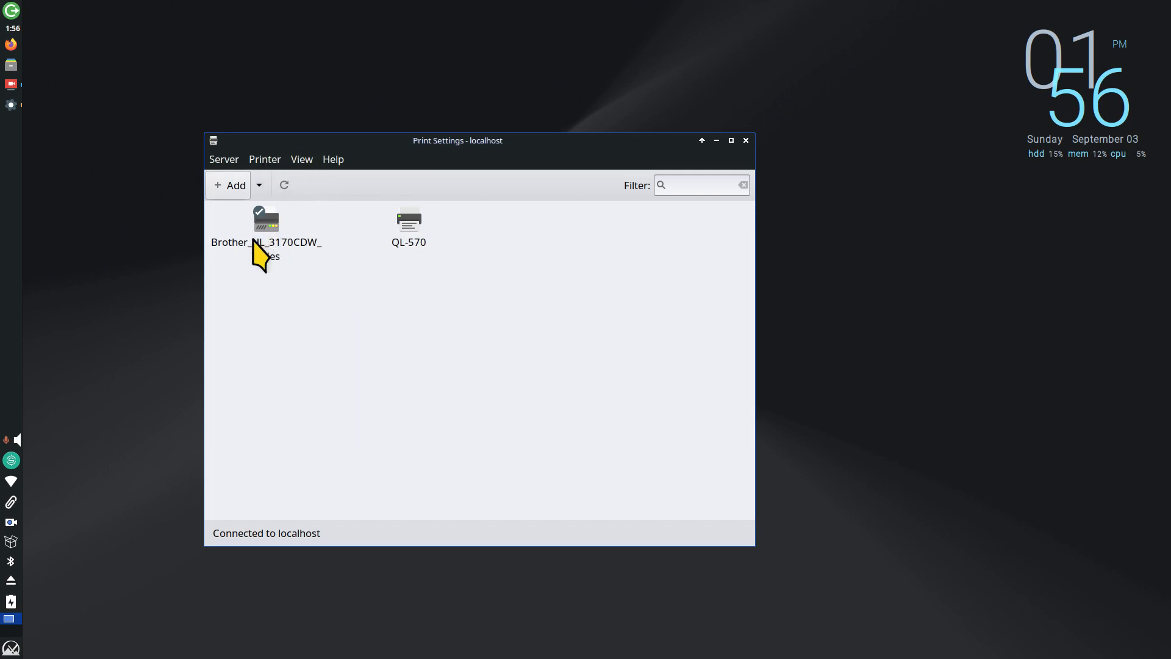
{"action": "left_click", "coordinate": [276, 162]}
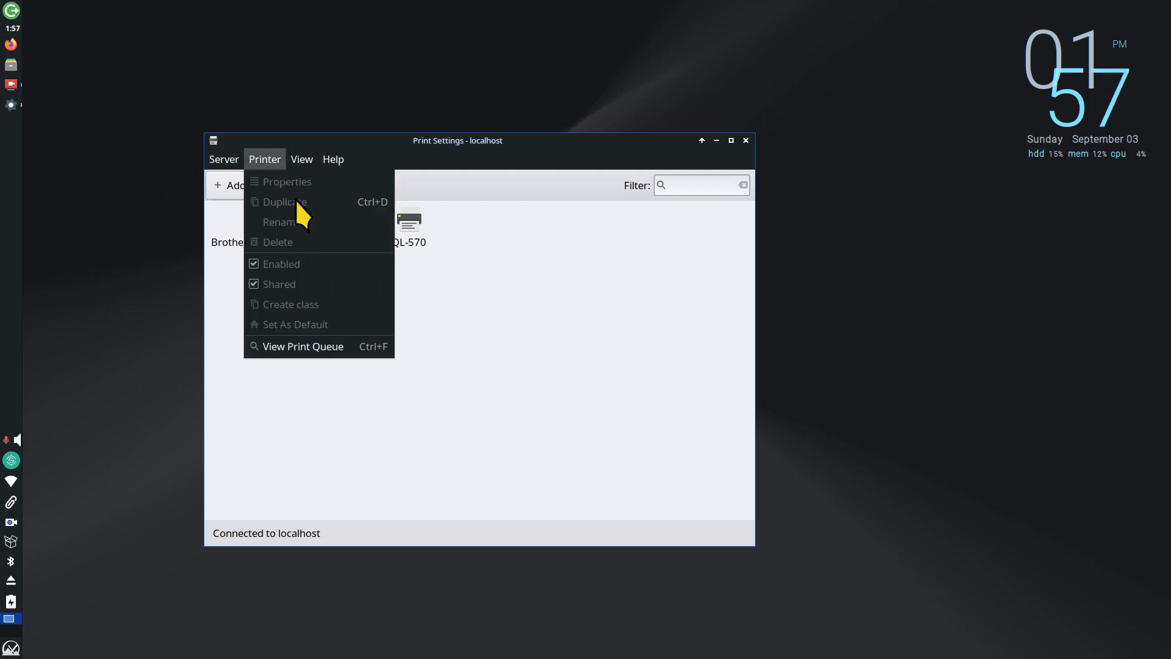
{"action": "left_click", "coordinate": [440, 296]}
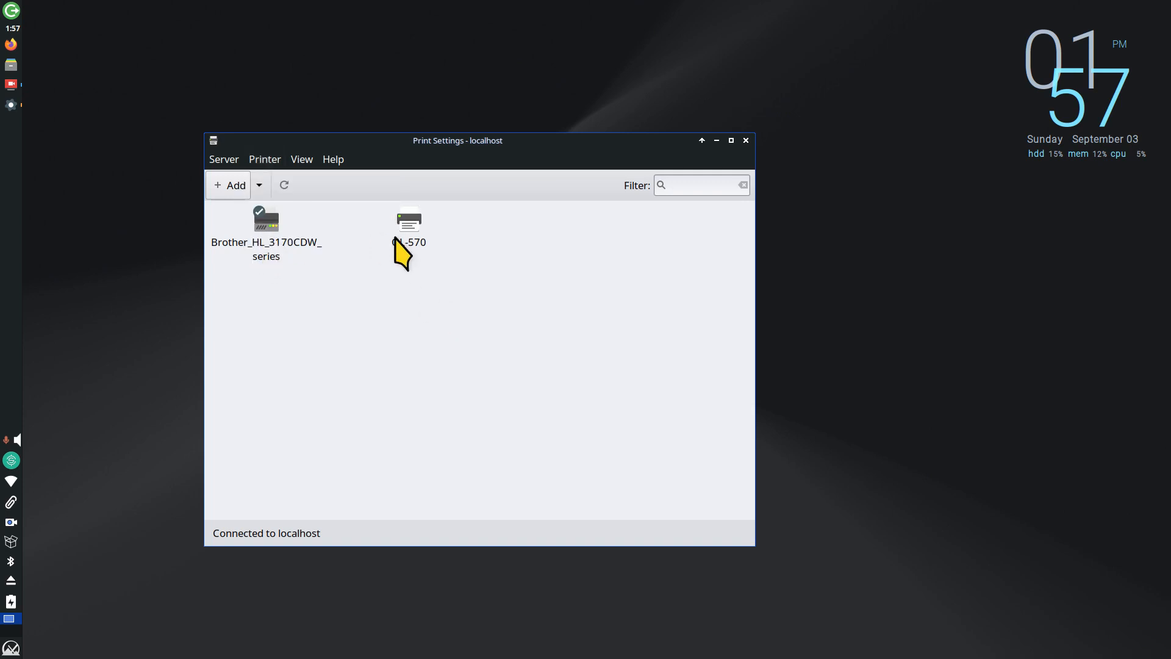
{"action": "left_click", "coordinate": [407, 227]}
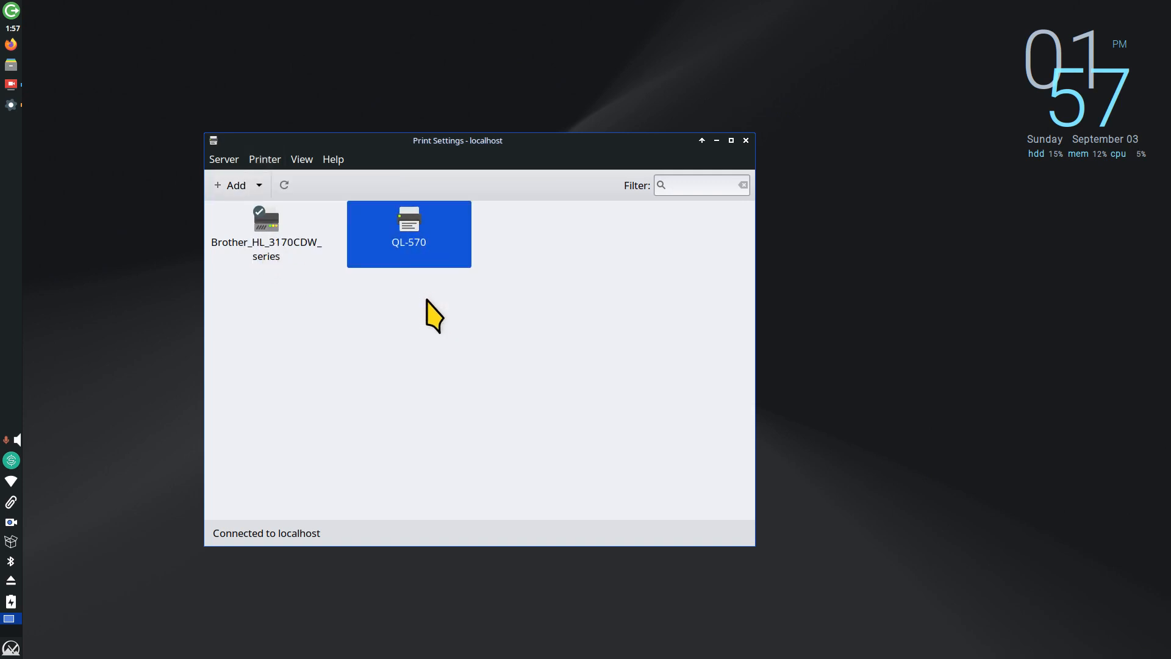
{"action": "left_click", "coordinate": [264, 159]}
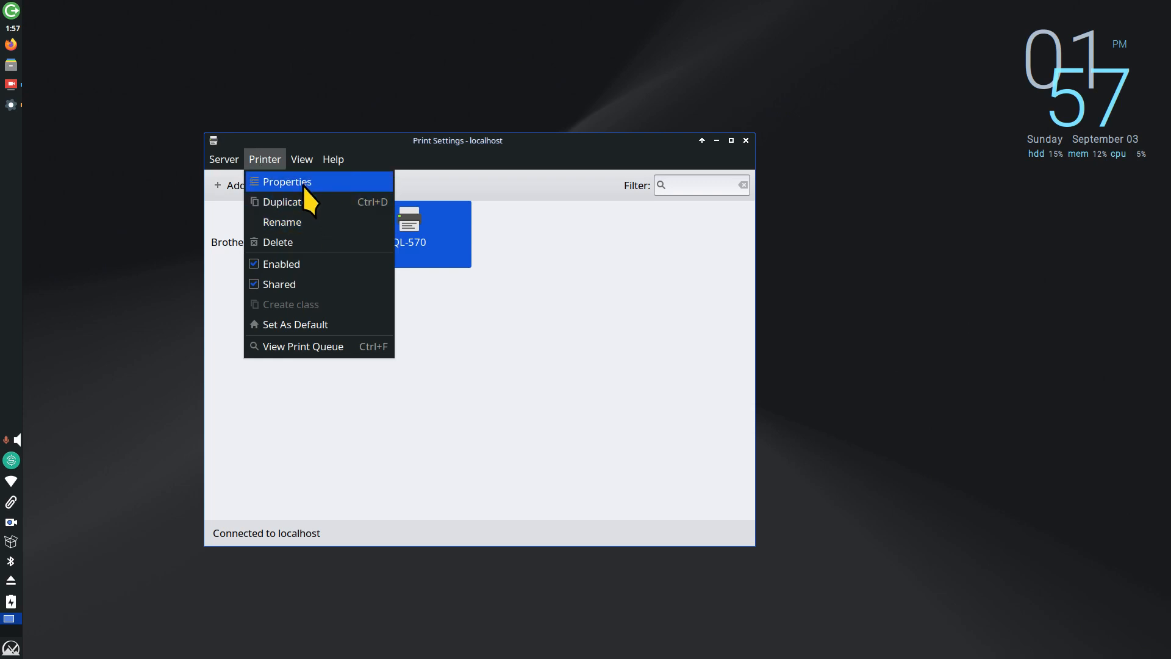
{"action": "left_click", "coordinate": [303, 183]}
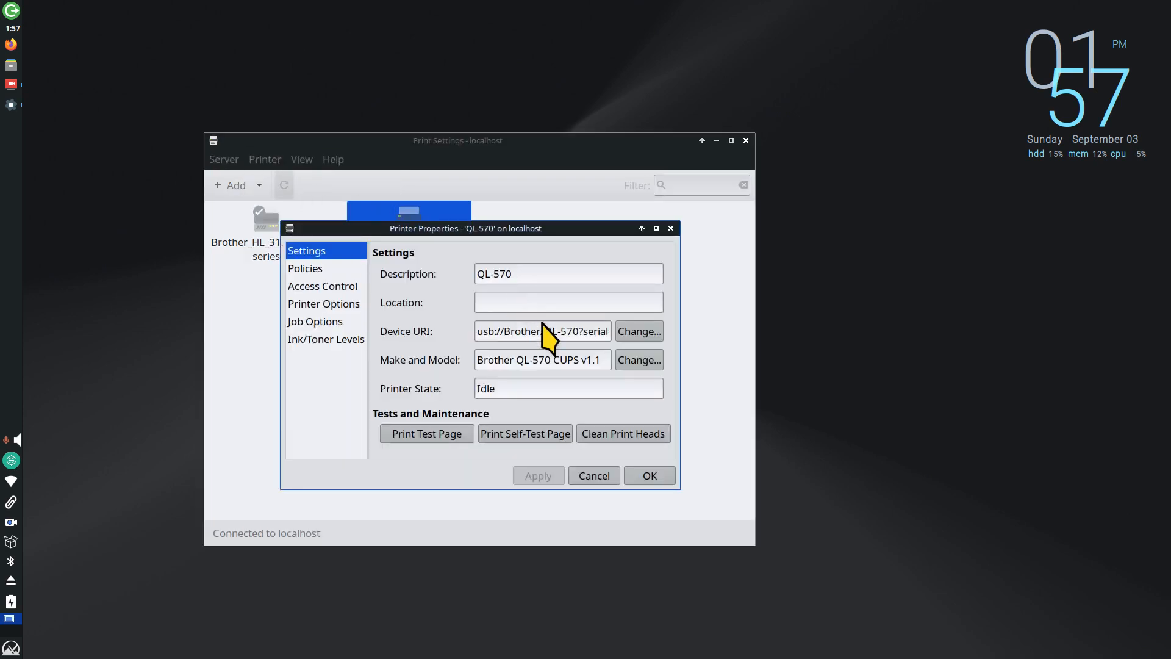
{"action": "left_click", "coordinate": [671, 228]}
{"action": "double_click", "coordinate": [405, 221]}
{"action": "left_click", "coordinate": [671, 229]}
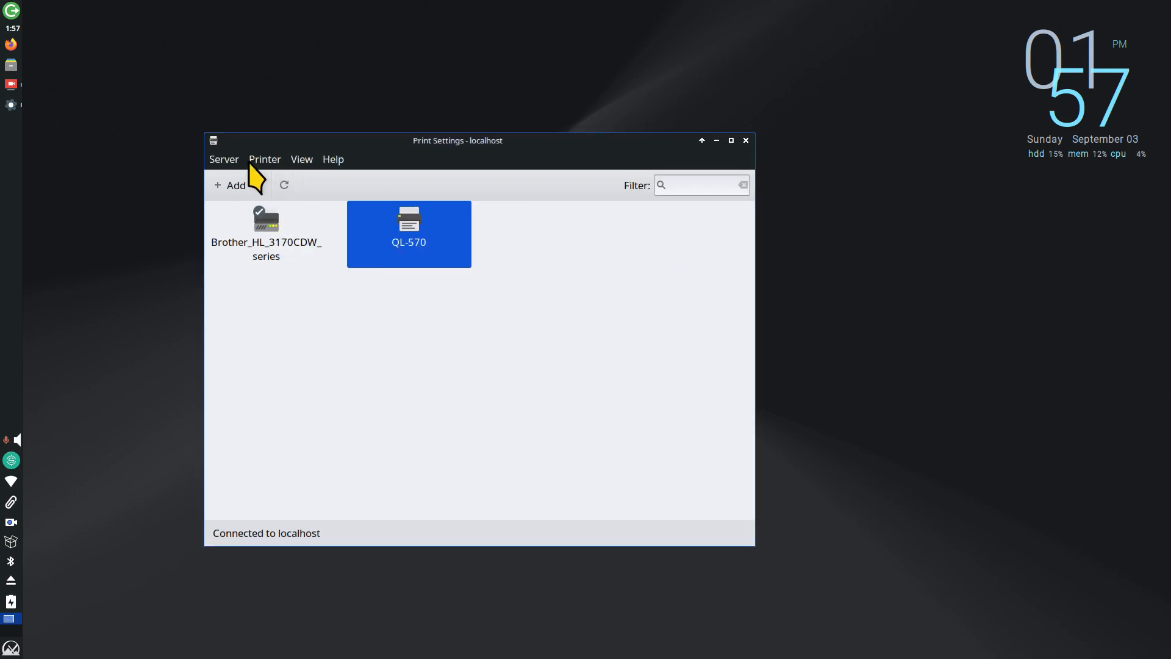
{"action": "left_click", "coordinate": [261, 160]}
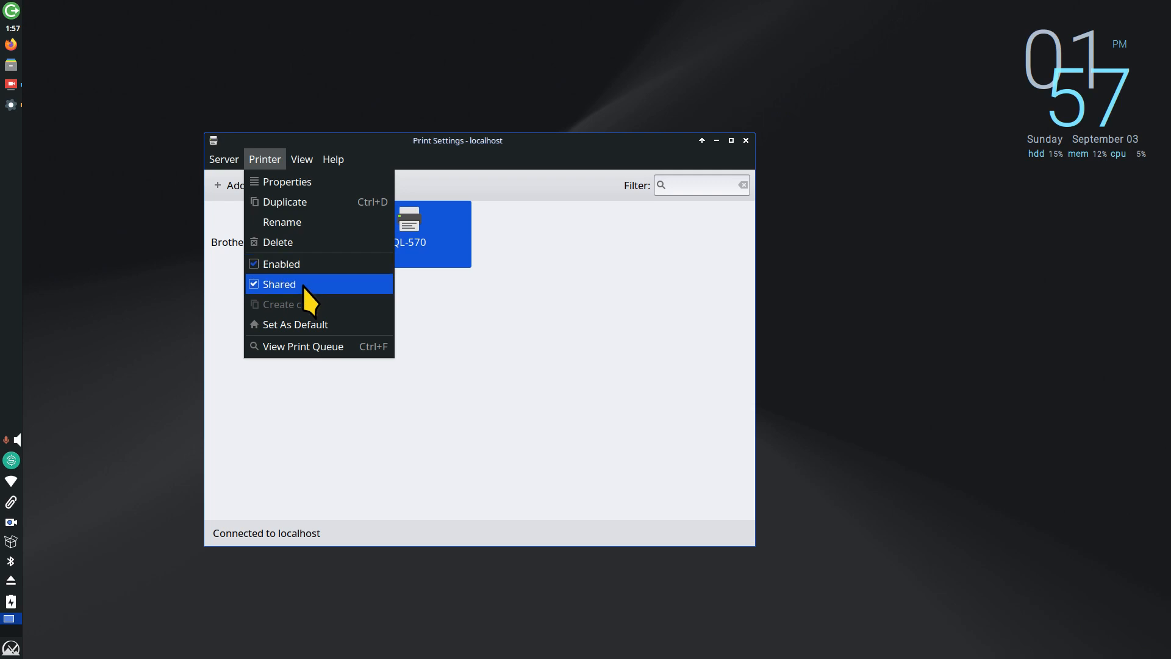
{"action": "left_click", "coordinate": [327, 349]}
{"action": "left_click_drag", "start_coordinate": [523, 273], "coordinate": [437, 289]}
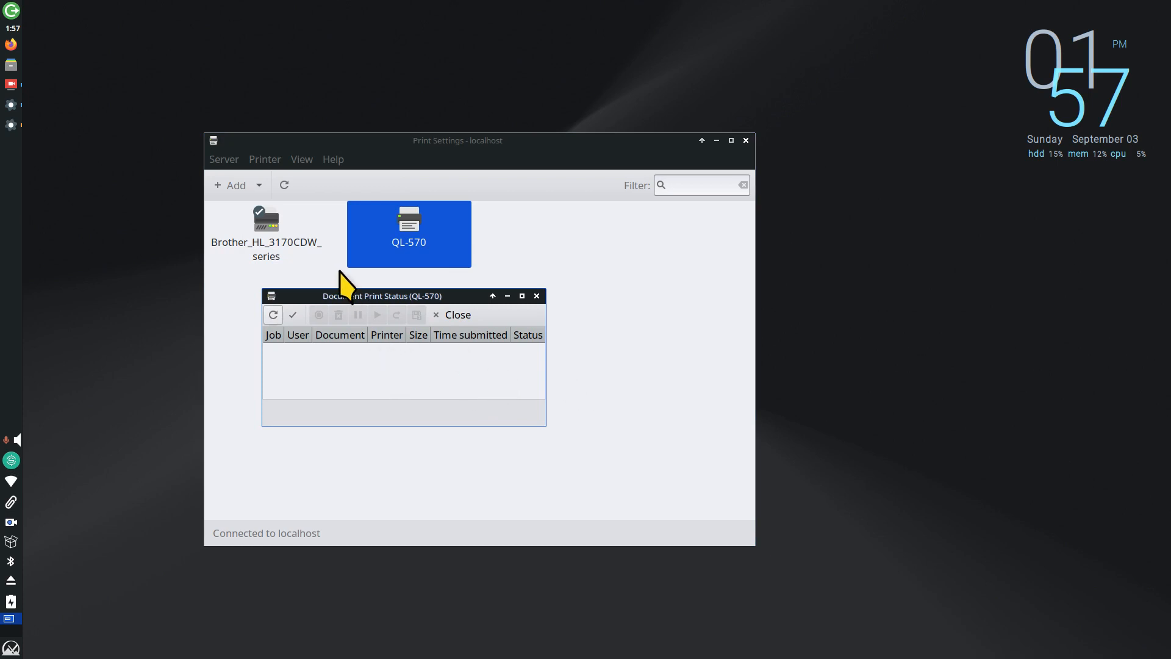
{"action": "right_click", "coordinate": [366, 296]}
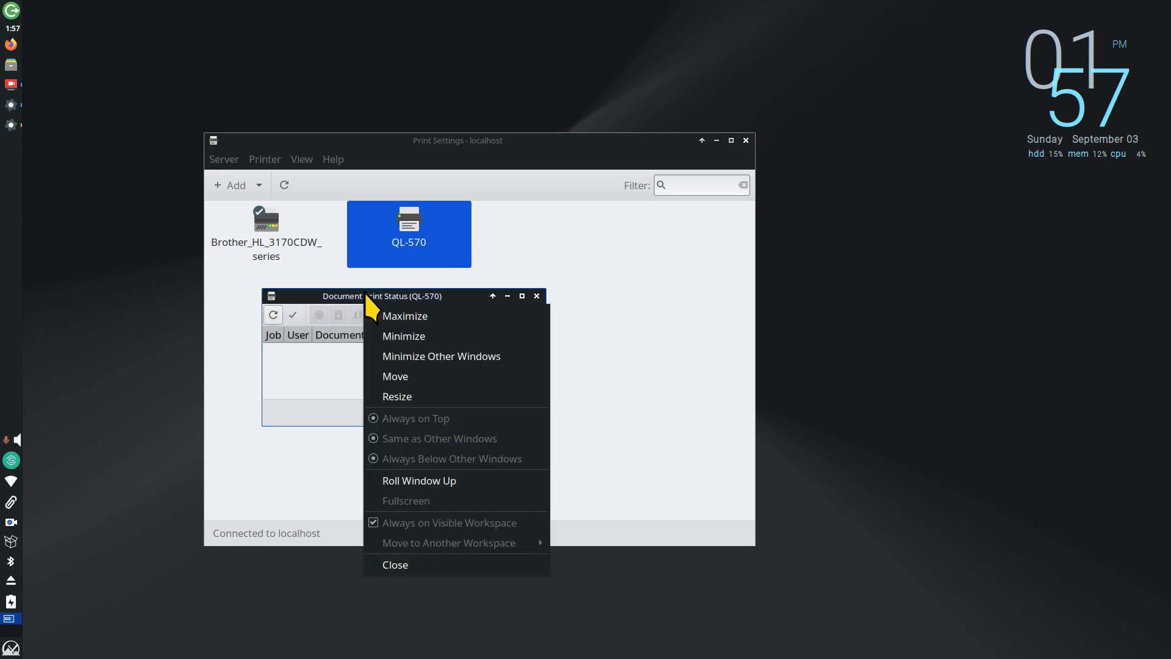
{"action": "left_click", "coordinate": [427, 394]}
{"action": "left_click", "coordinate": [833, 488]}
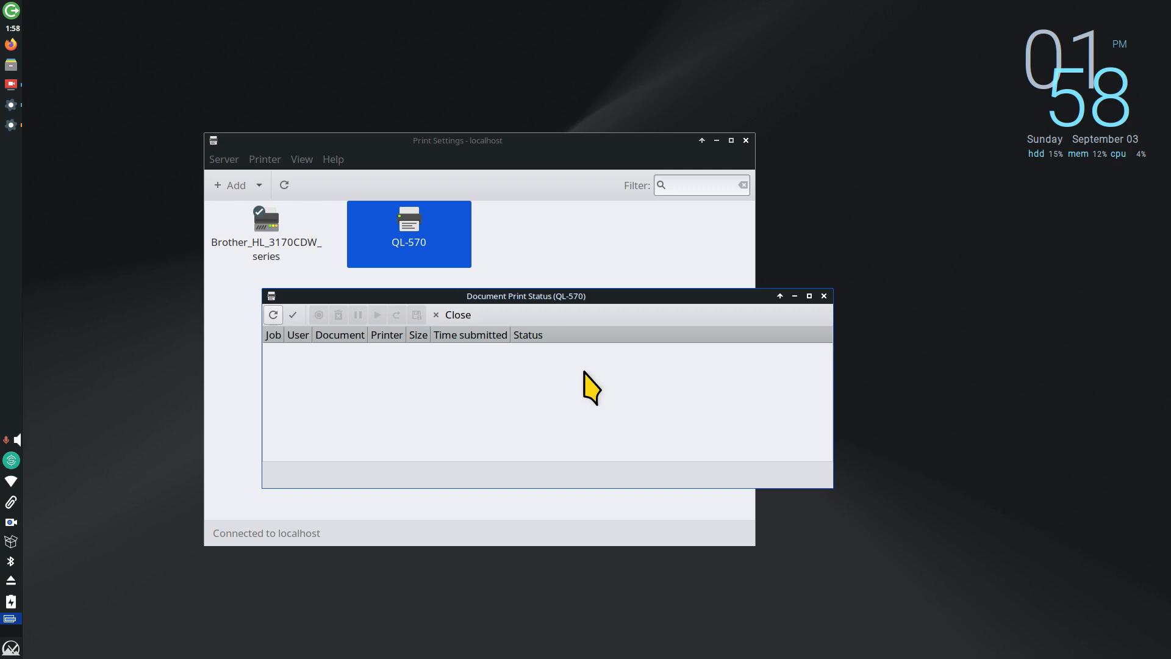
{"action": "left_click", "coordinate": [457, 315]}
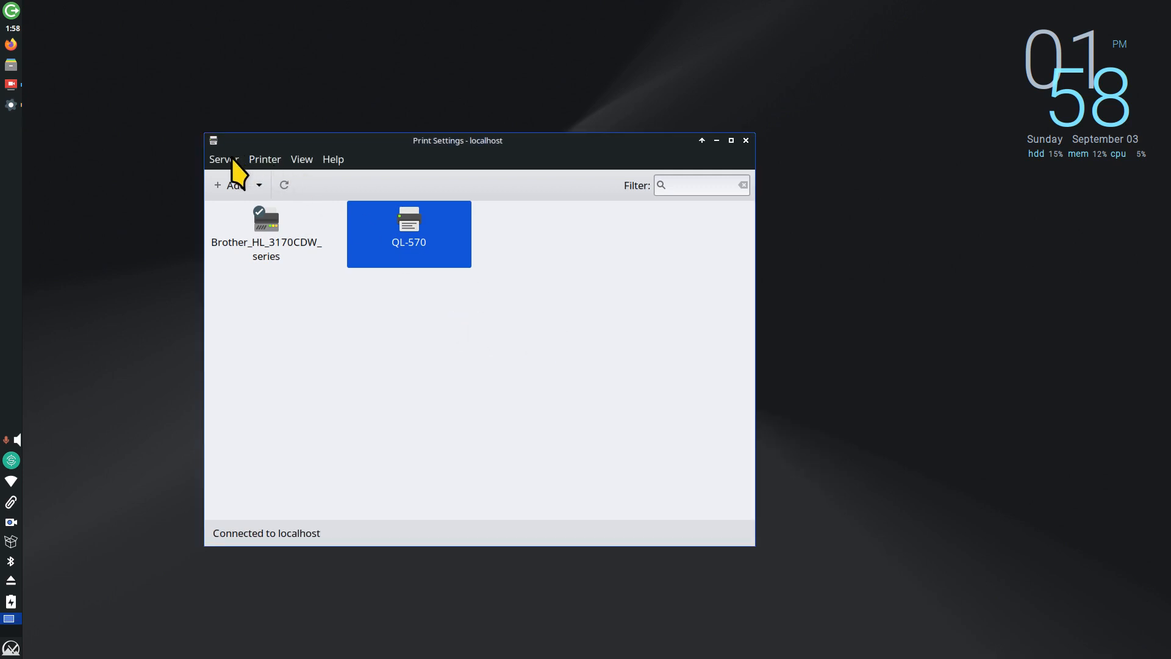
{"action": "left_click", "coordinate": [225, 159]}
{"action": "left_click", "coordinate": [241, 179]}
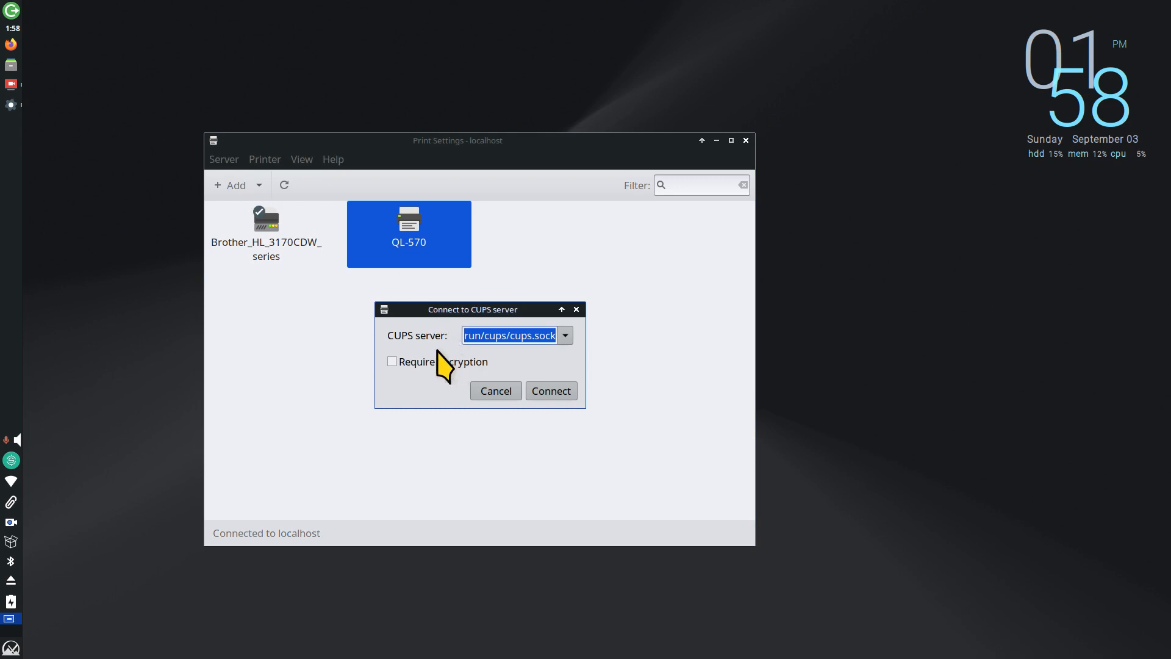
{"action": "left_click", "coordinate": [483, 396]}
{"action": "left_click", "coordinate": [224, 159]}
{"action": "left_click", "coordinate": [263, 208]}
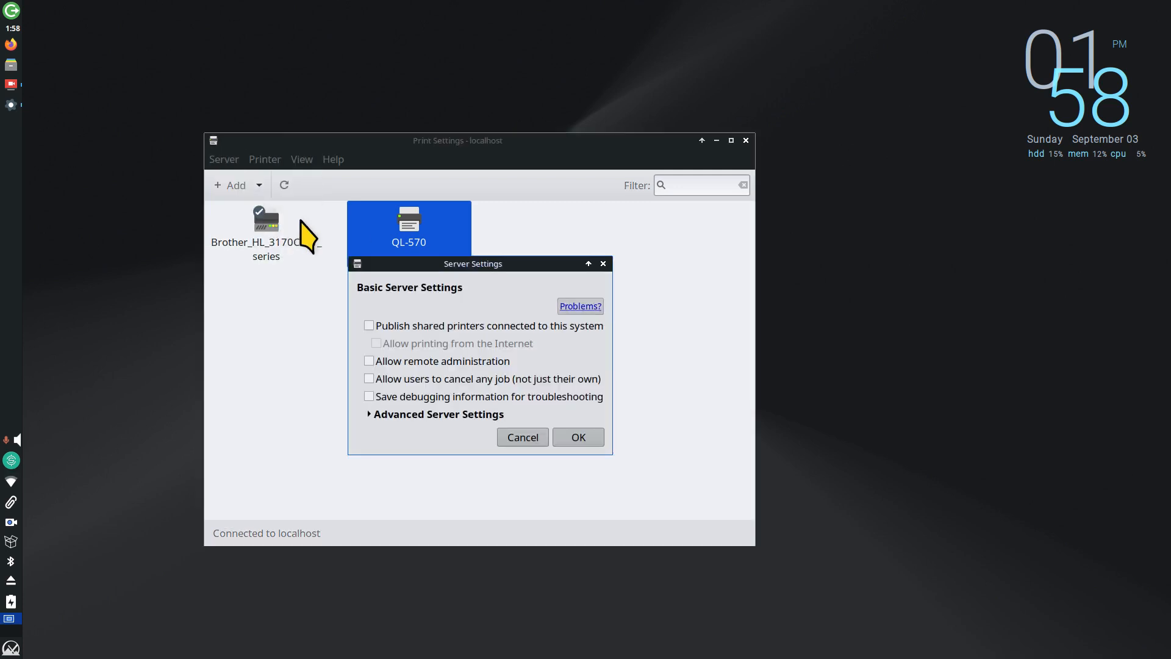
{"action": "left_click", "coordinate": [375, 416]}
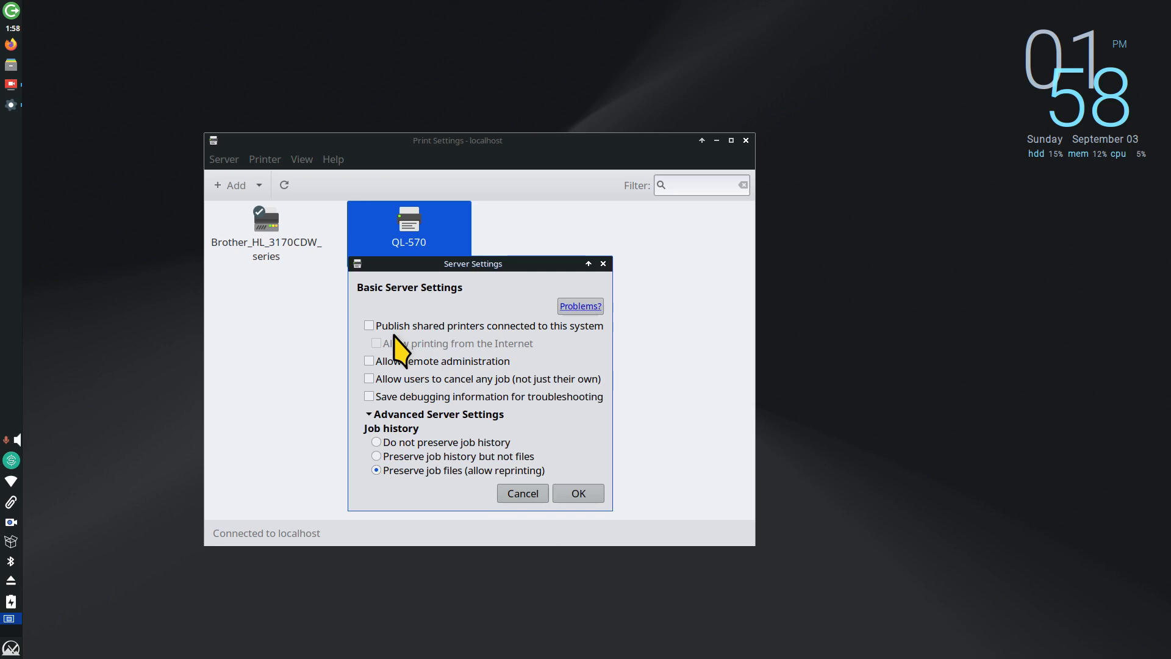
{"action": "left_click", "coordinate": [516, 495]}
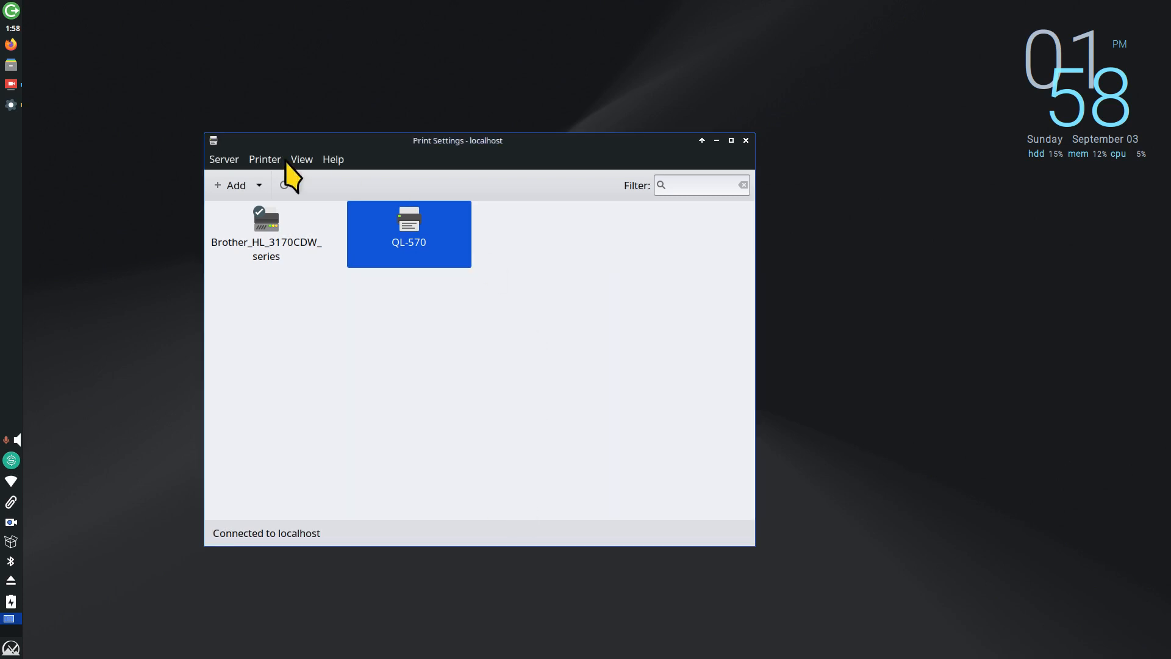
{"action": "left_click", "coordinate": [225, 160]}
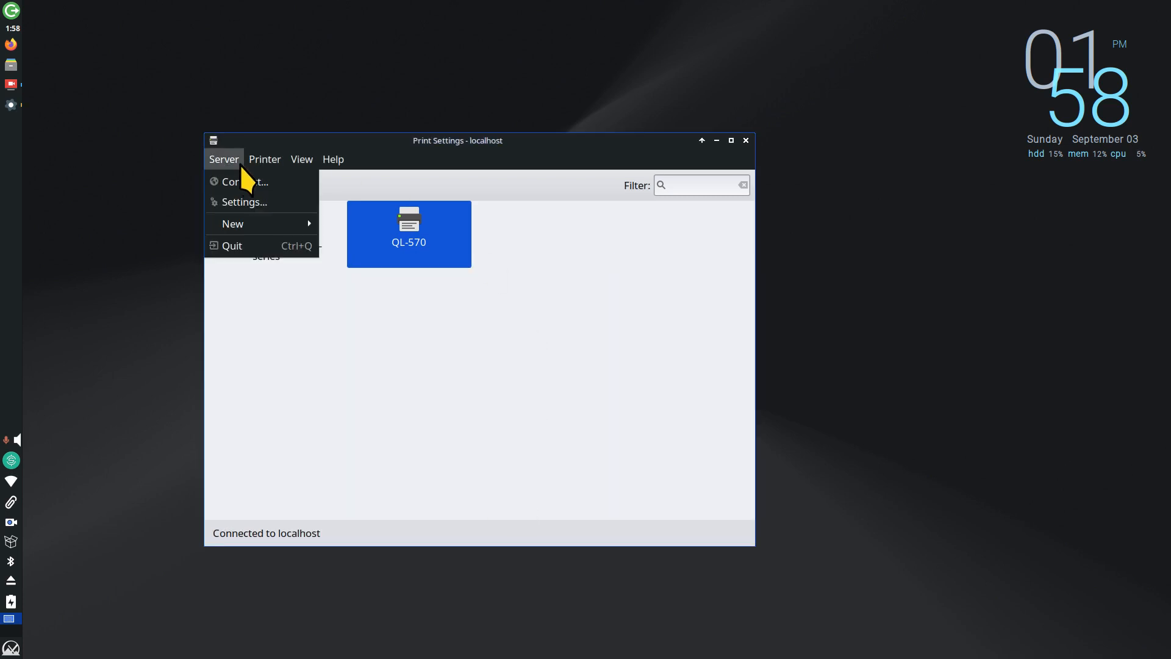
{"action": "mouse_move", "coordinate": [249, 219]}
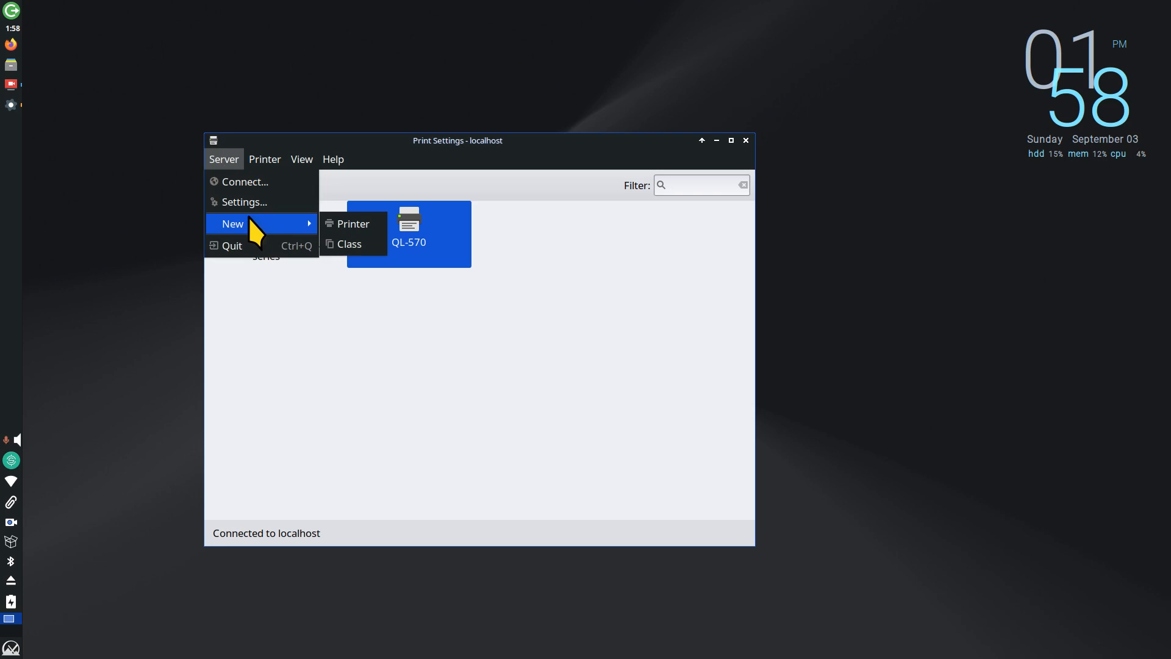
{"action": "key", "text": "Escape"}
{"action": "left_click", "coordinate": [236, 187]}
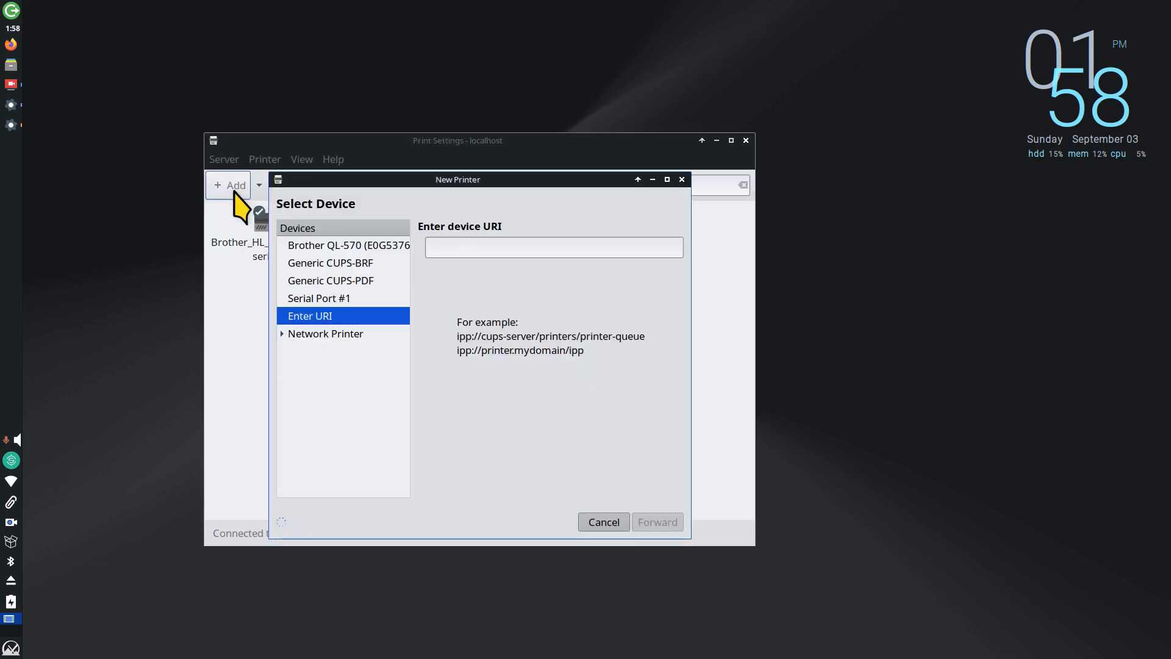
{"action": "left_click", "coordinate": [344, 245]}
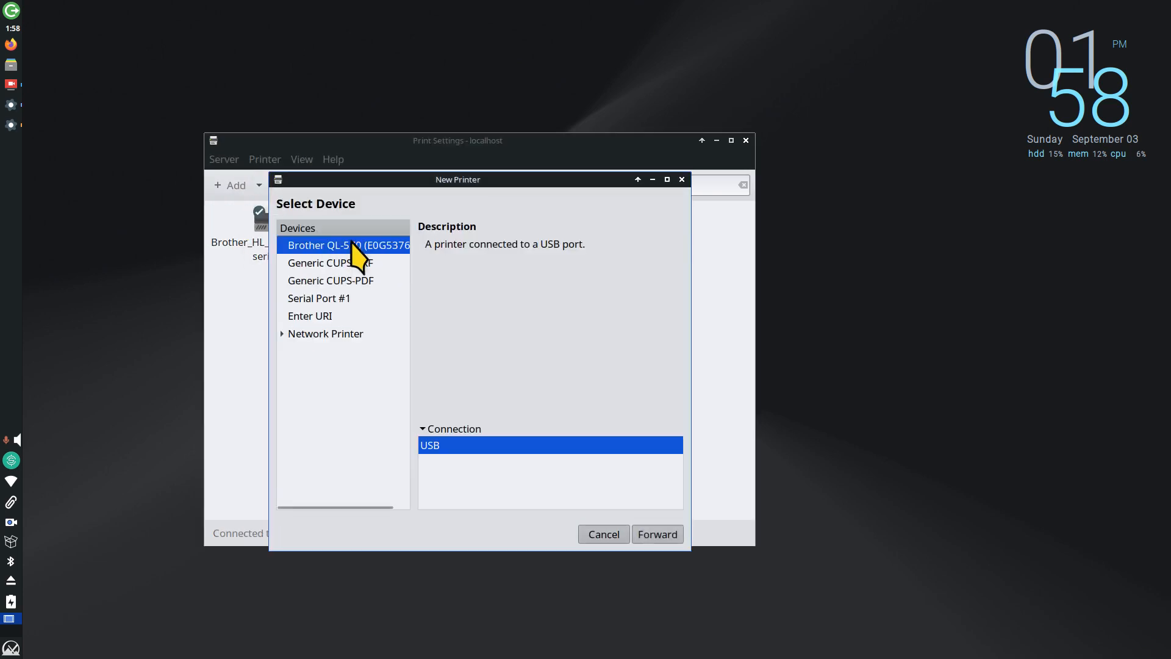
{"action": "left_click_drag", "start_coordinate": [432, 177], "coordinate": [454, 295]}
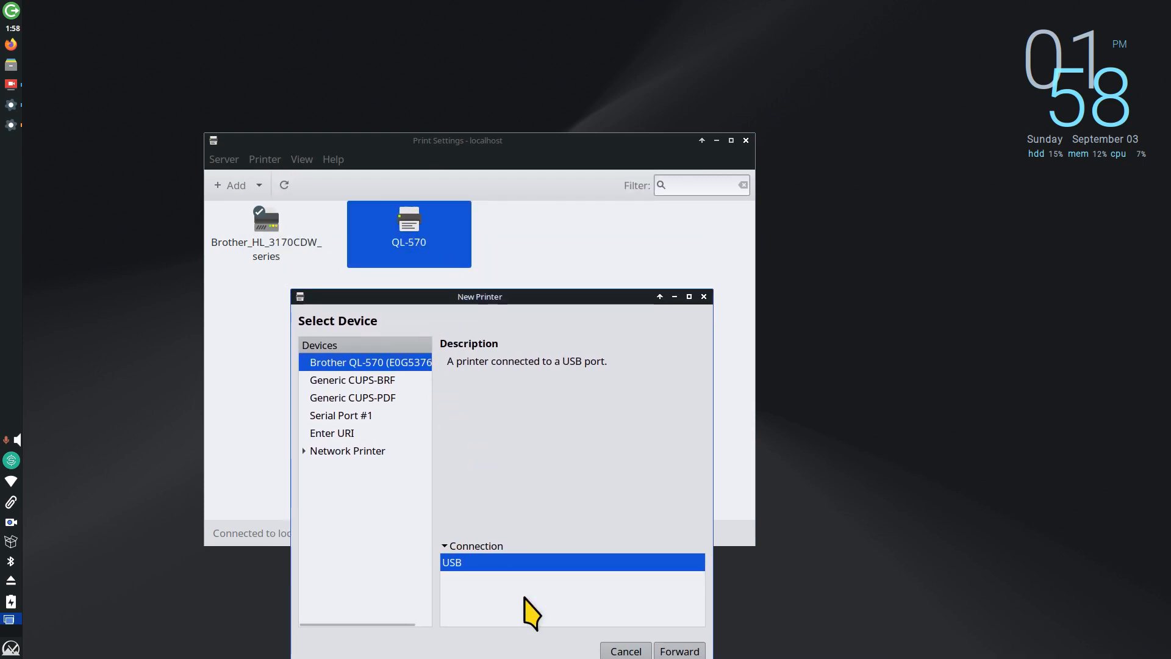
{"action": "left_click", "coordinate": [305, 452]}
{"action": "left_click", "coordinate": [335, 469]}
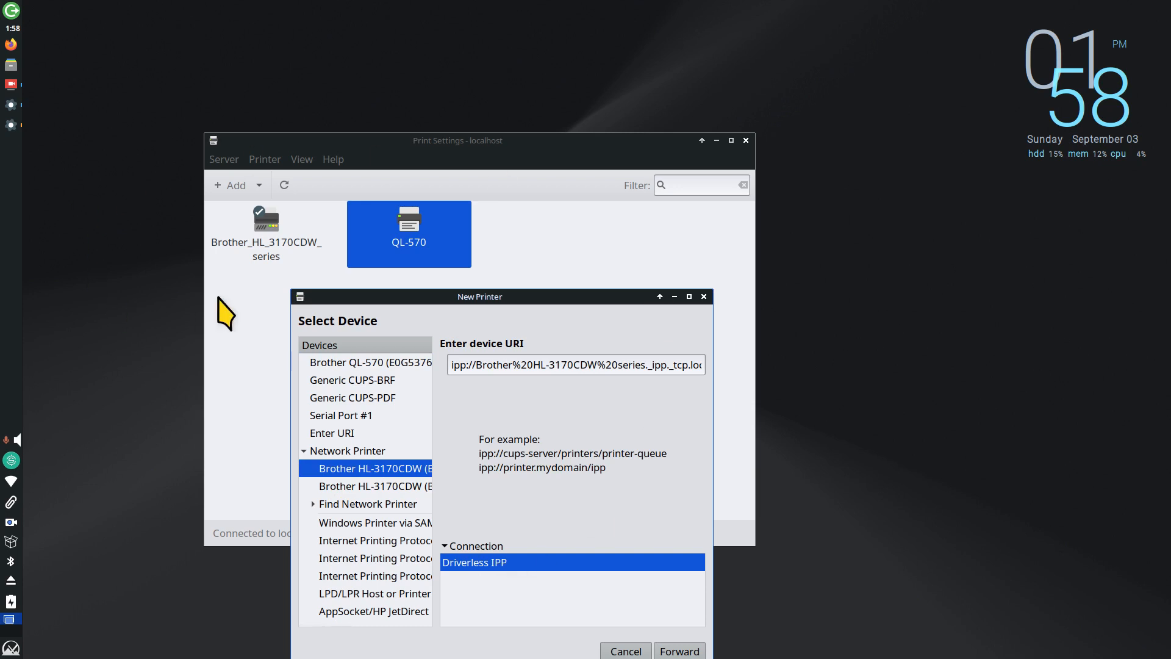
{"action": "left_click", "coordinate": [371, 486]}
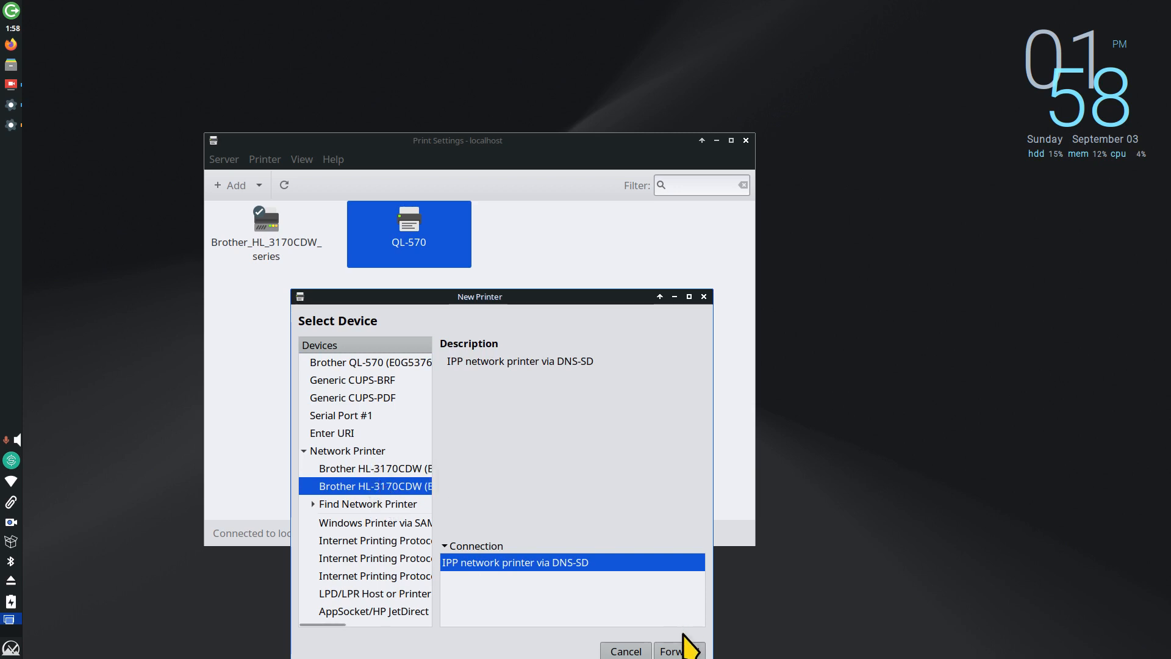
{"action": "left_click", "coordinate": [627, 651]}
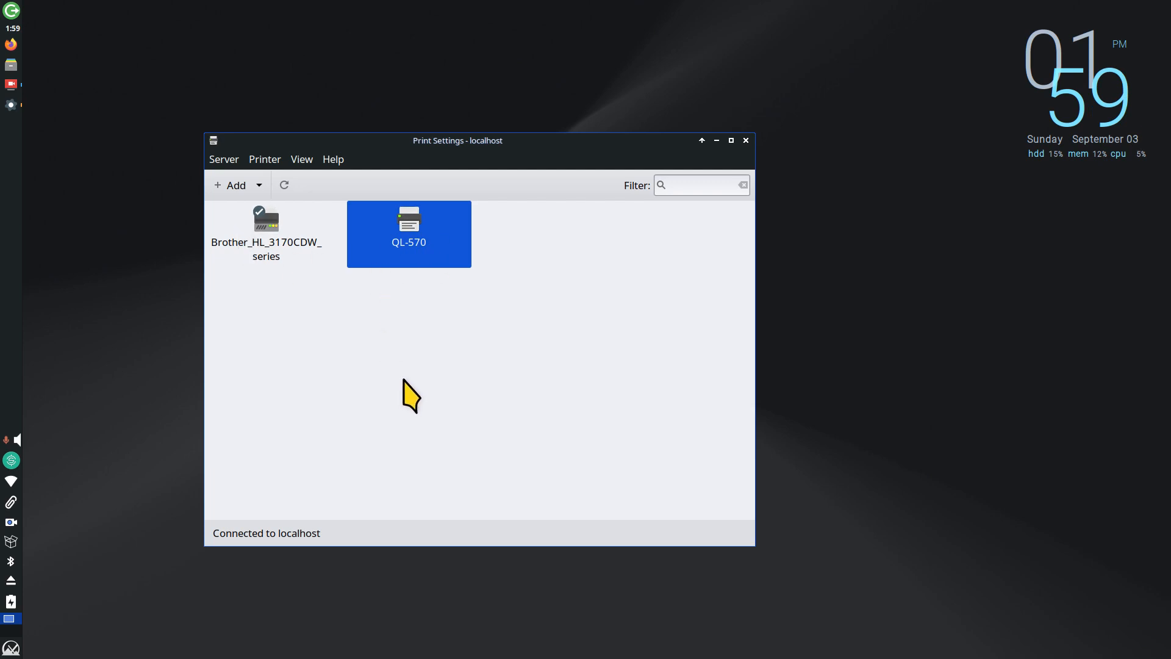
Step: Open the QL-570's Printer Properties, highlight usb:// in its Device URI, and move the dialog aside
{"action": "double_click", "coordinate": [407, 222]}
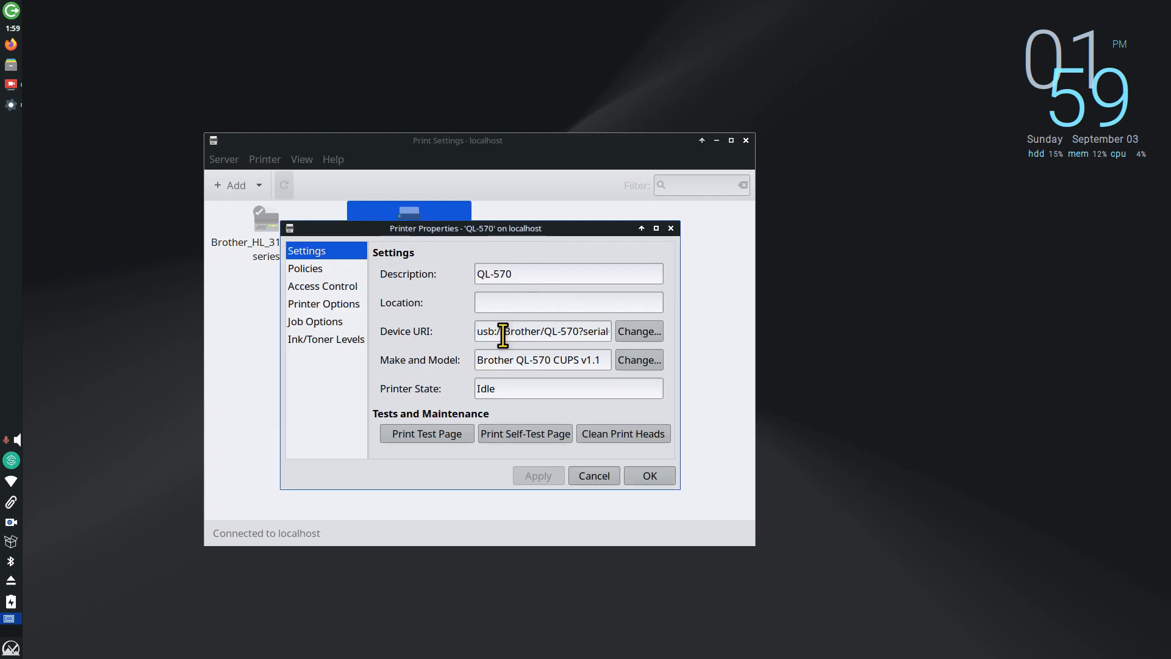
{"action": "left_click_drag", "start_coordinate": [504, 331], "coordinate": [468, 333]}
{"action": "left_click_drag", "start_coordinate": [516, 228], "coordinate": [790, 204]}
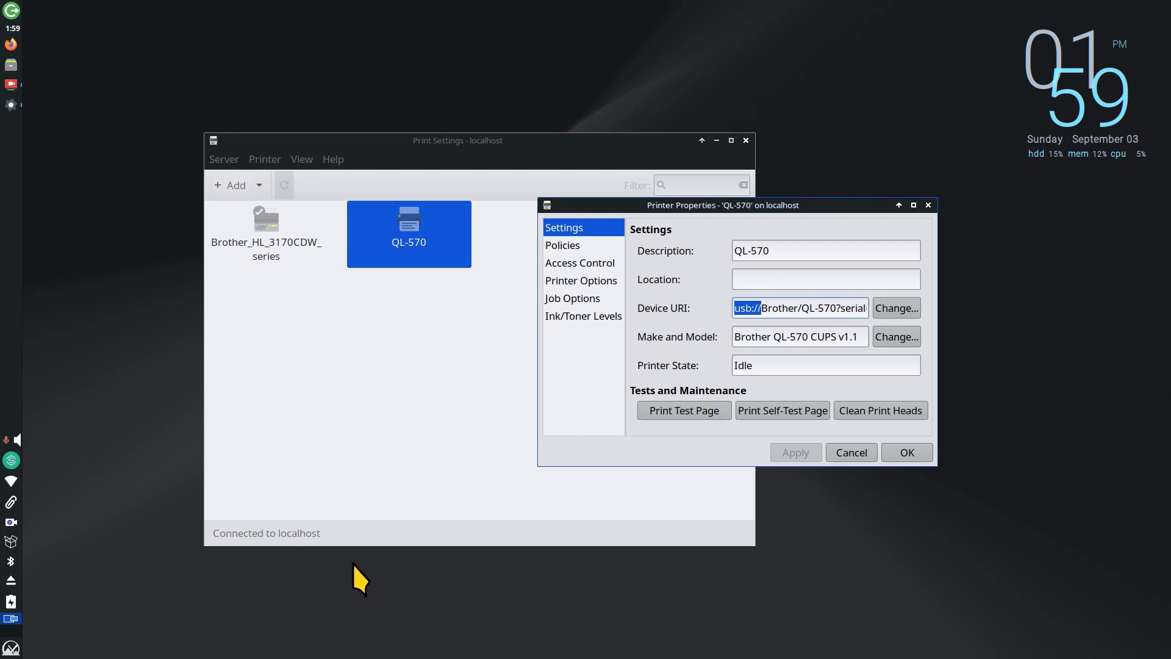
Step: Print a test page on the QL-570 and view its Policies and Access Control
{"action": "left_click", "coordinate": [684, 410]}
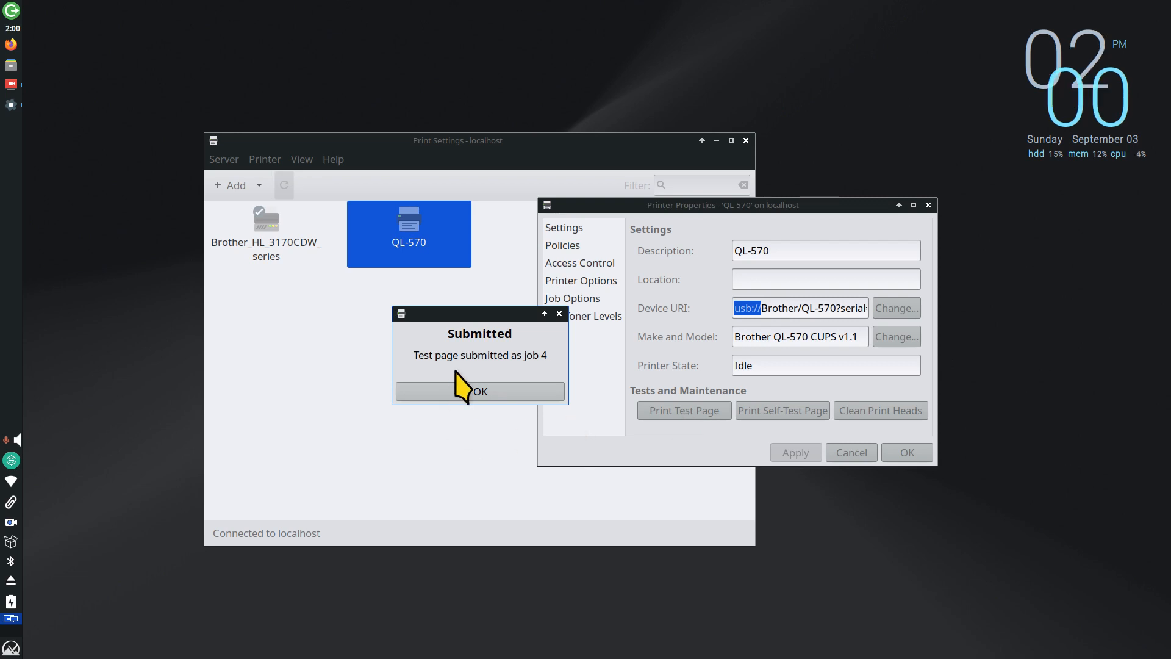
{"action": "left_click", "coordinate": [465, 391]}
{"action": "left_click", "coordinate": [568, 246]}
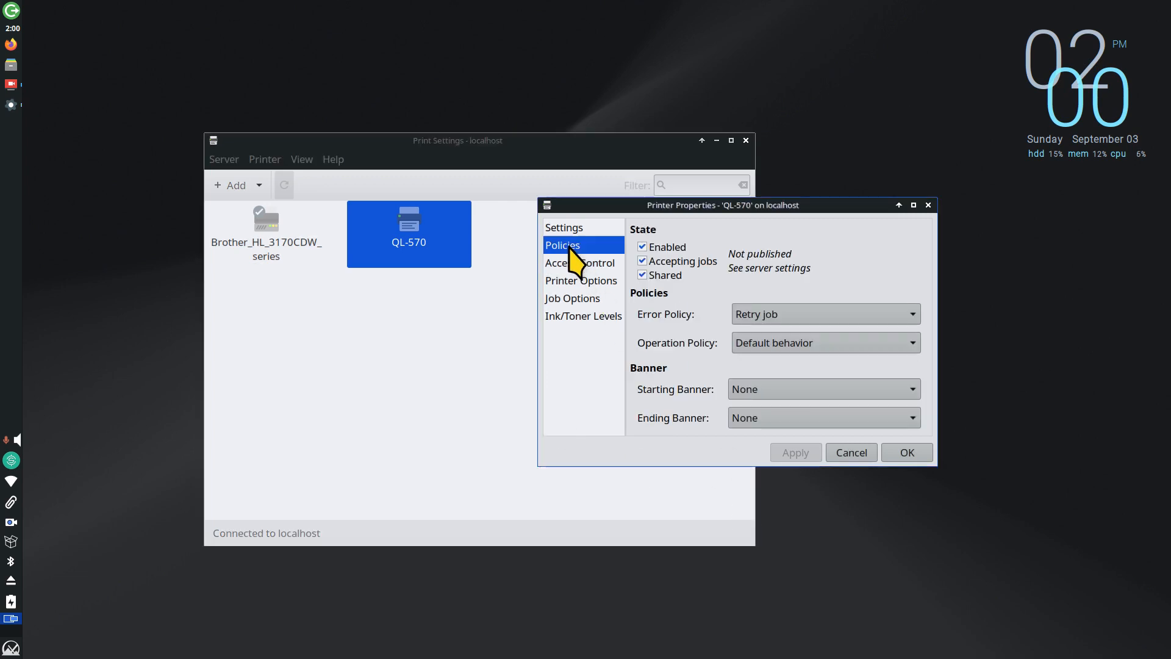
{"action": "left_click", "coordinate": [575, 269]}
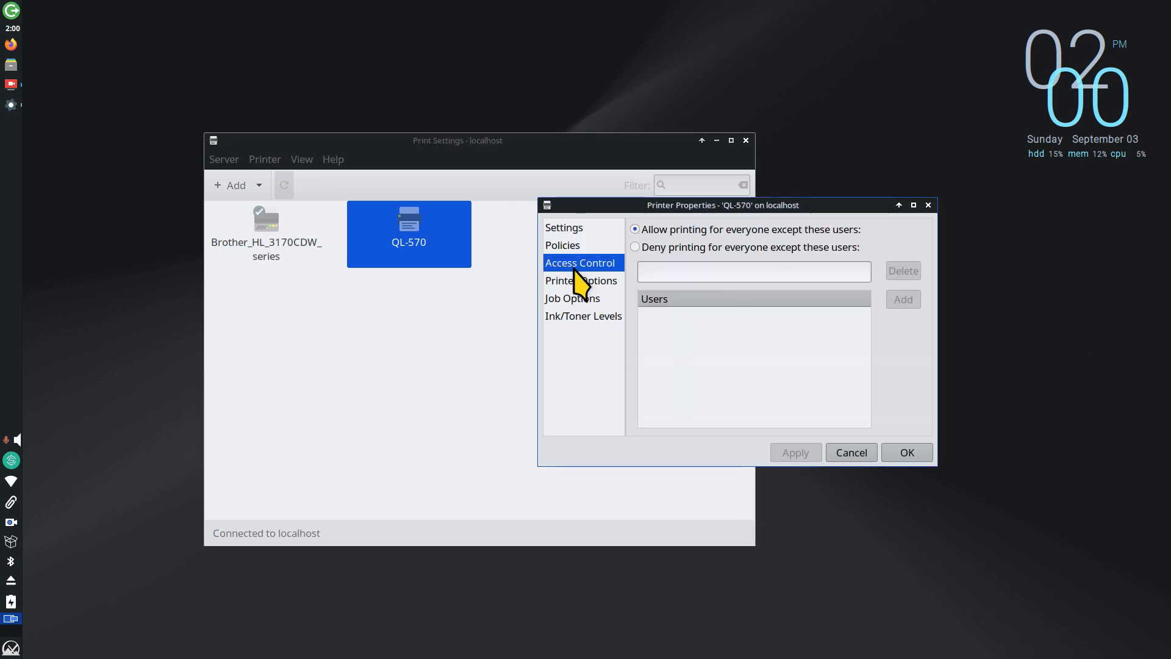
Step: Confirm the Printer Options media size stays at 29mm x 90mm
{"action": "left_click", "coordinate": [583, 282]}
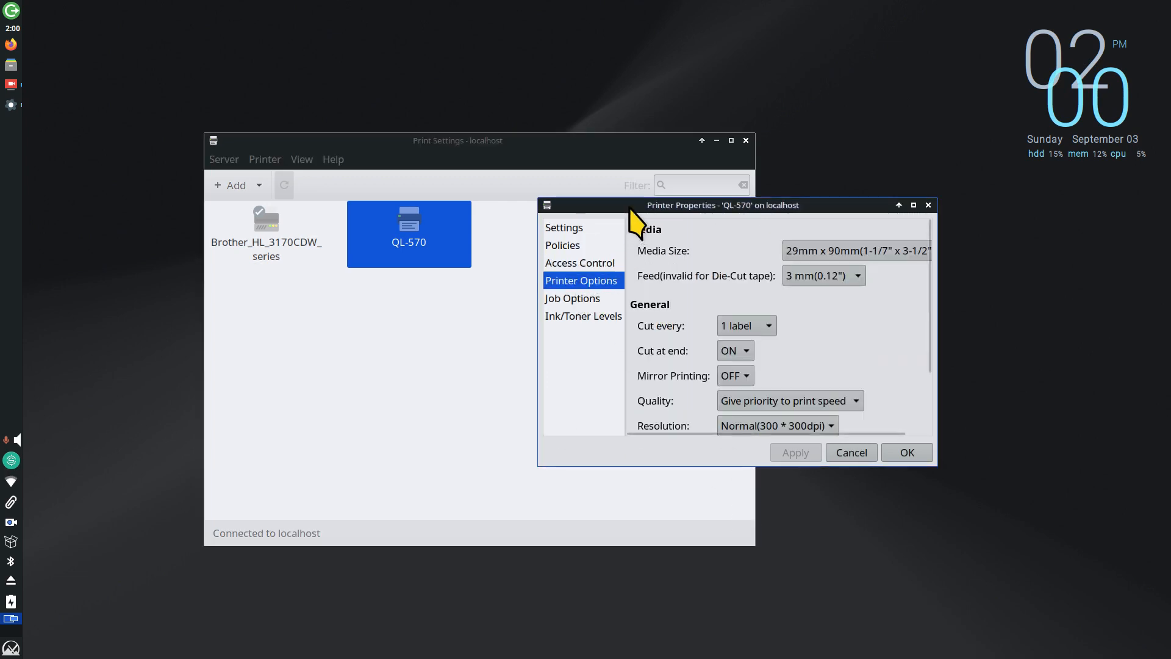
{"action": "left_click_drag", "start_coordinate": [621, 211], "coordinate": [518, 296]}
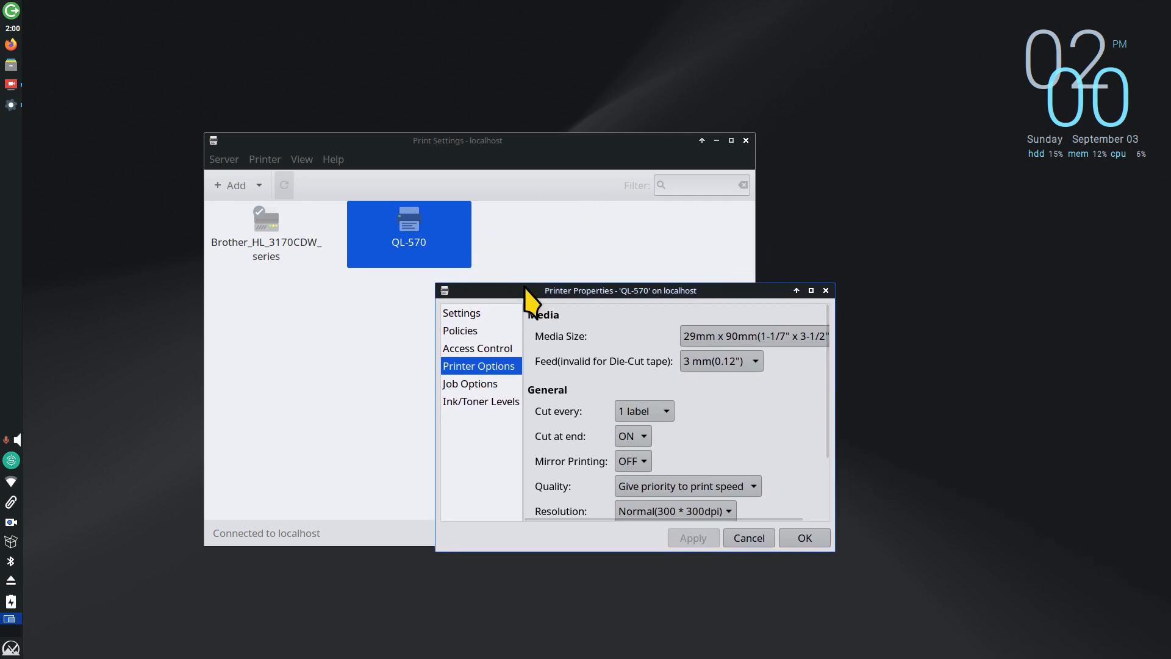
{"action": "left_click", "coordinate": [701, 340]}
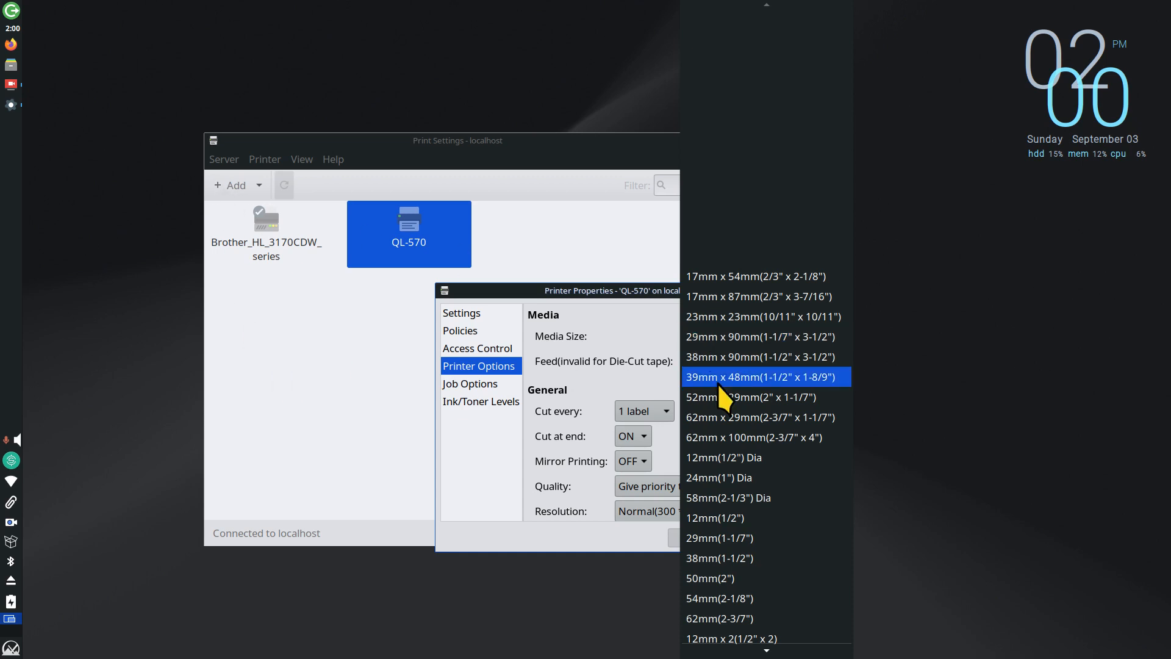
{"action": "left_click", "coordinate": [617, 308]}
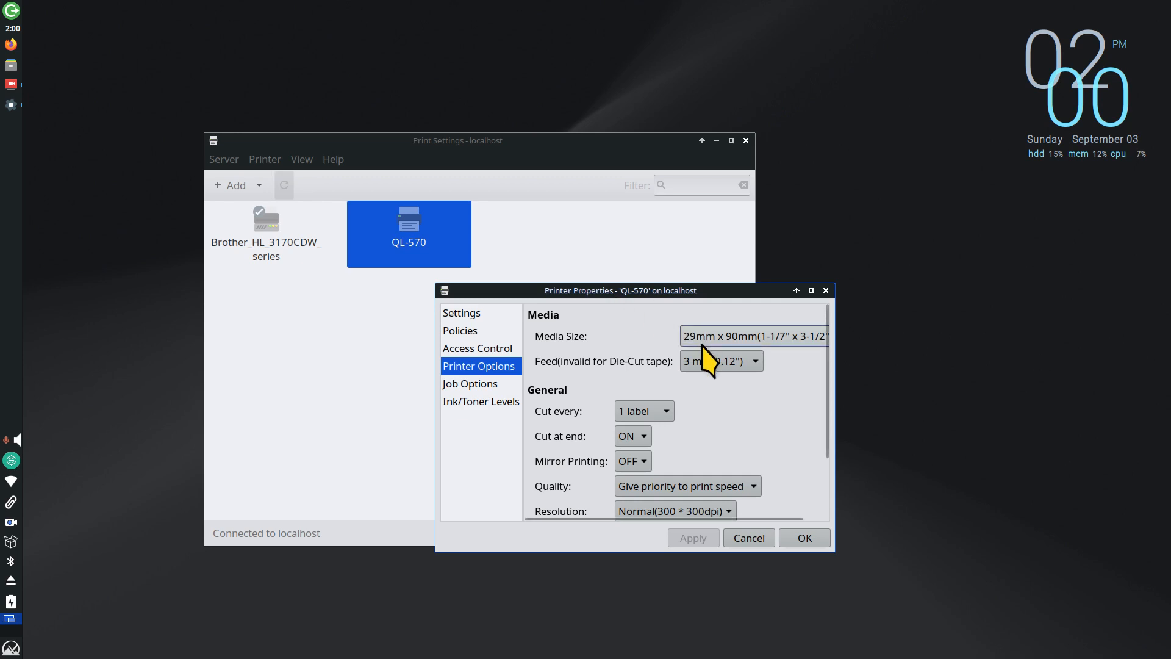
Step: Widen the properties dialog, review Job Options and Ink/Toner Levels, then cancel
{"action": "right_click", "coordinate": [762, 290]}
{"action": "left_click", "coordinate": [808, 391]}
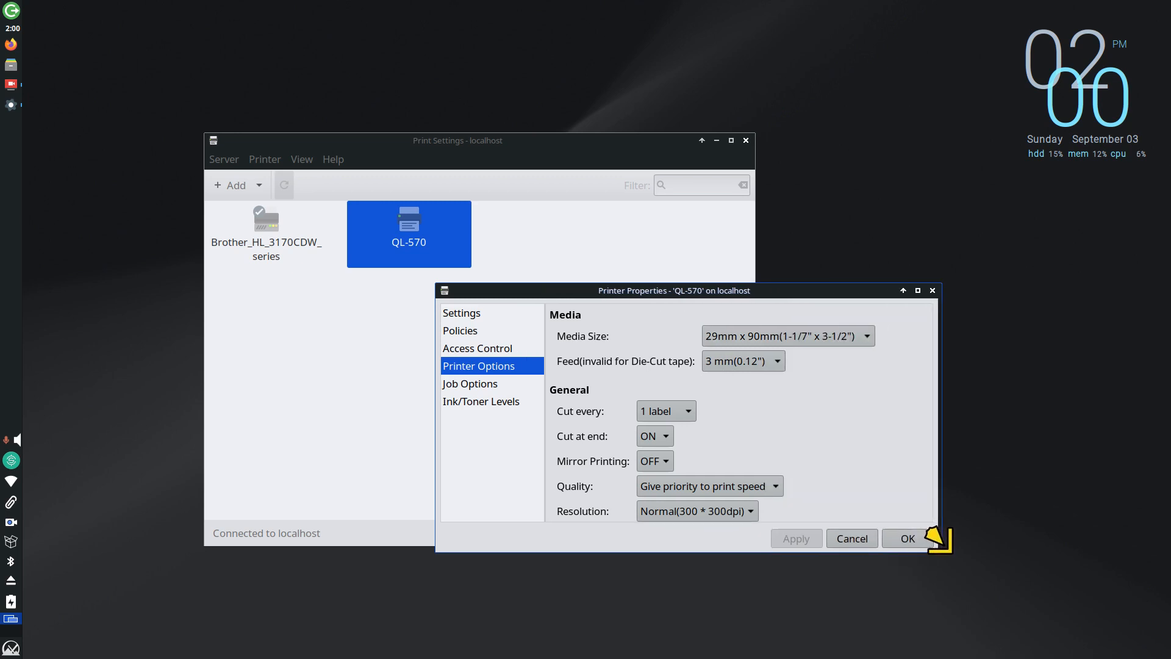
{"action": "left_click", "coordinate": [949, 550]}
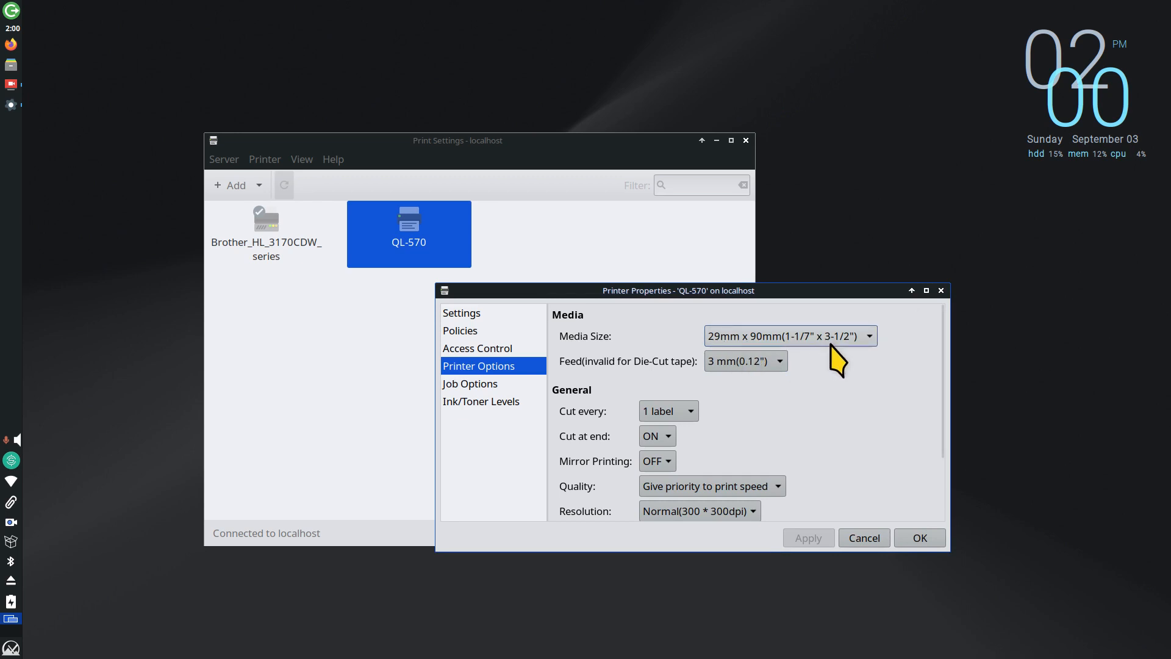
{"action": "scroll", "coordinate": [856, 394], "scroll_direction": "down", "scroll_amount": 3}
{"action": "scroll", "coordinate": [862, 412], "scroll_direction": "up", "scroll_amount": 3}
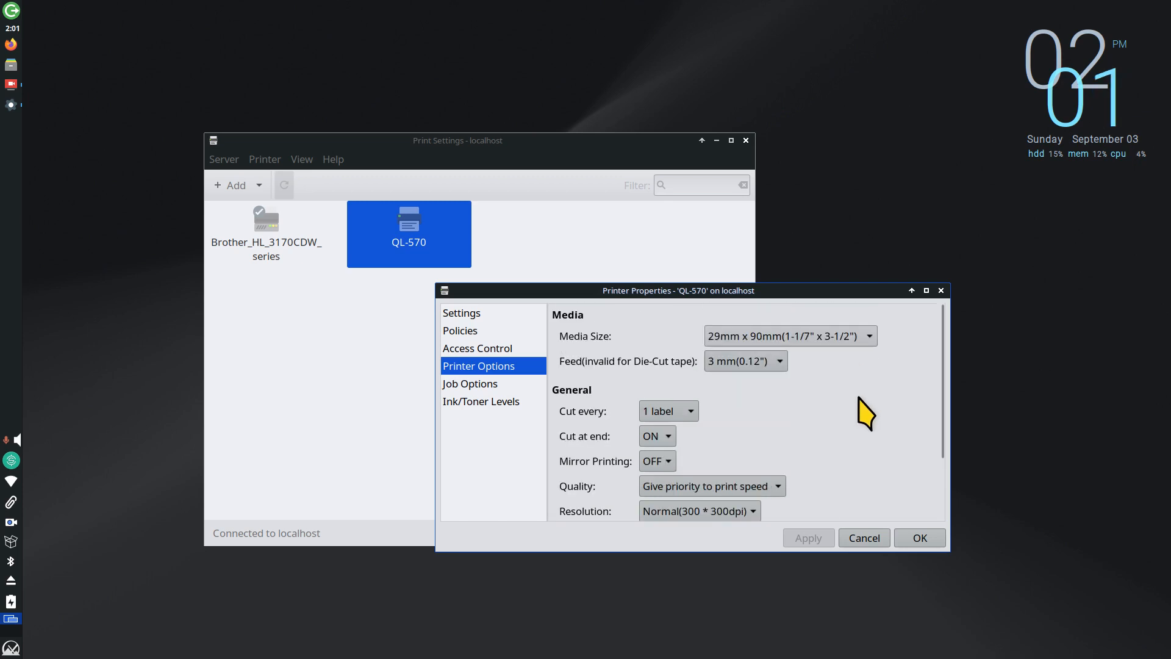
{"action": "left_click", "coordinate": [495, 388]}
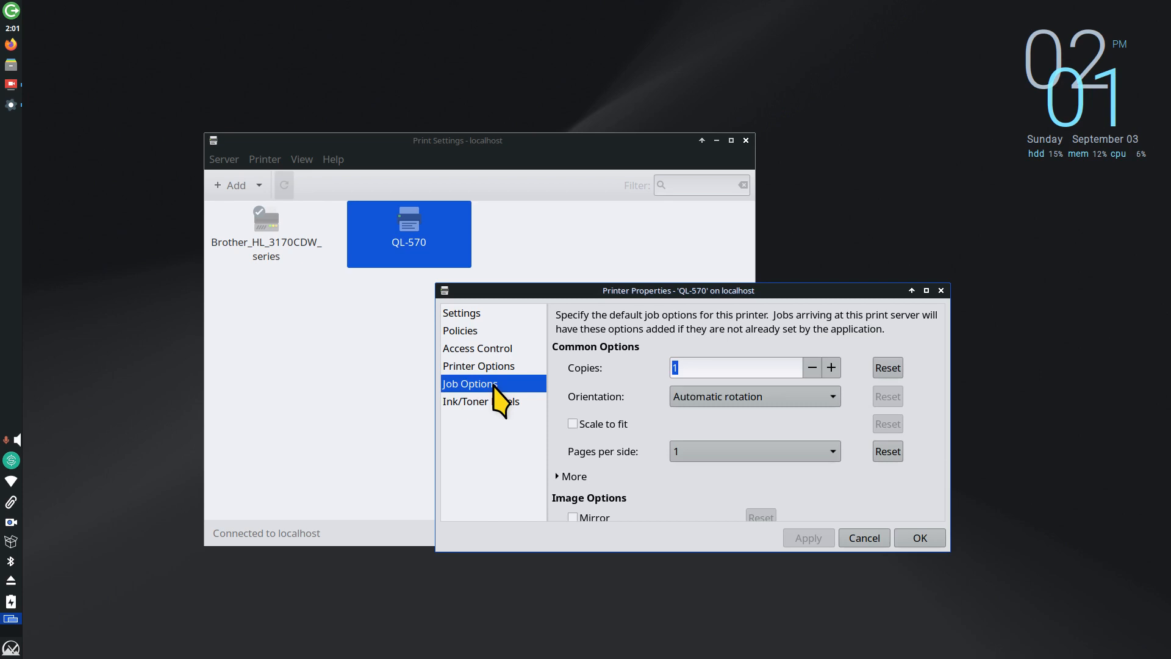
{"action": "left_click", "coordinate": [494, 403]}
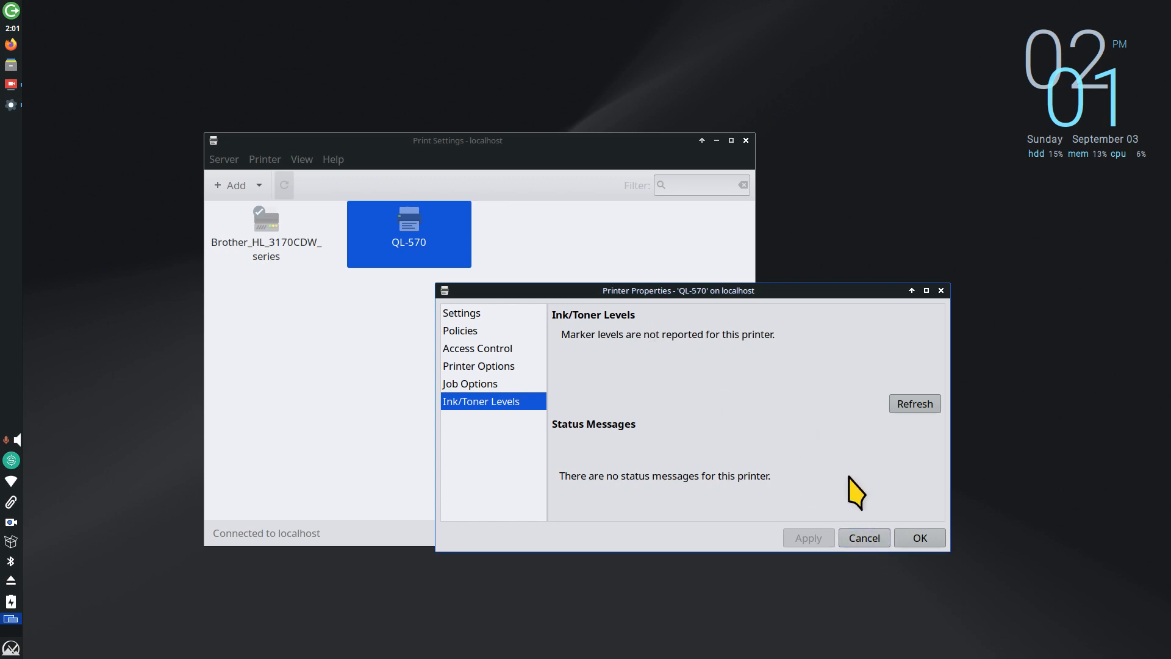
{"action": "left_click", "coordinate": [875, 540]}
{"action": "double_click", "coordinate": [266, 221]}
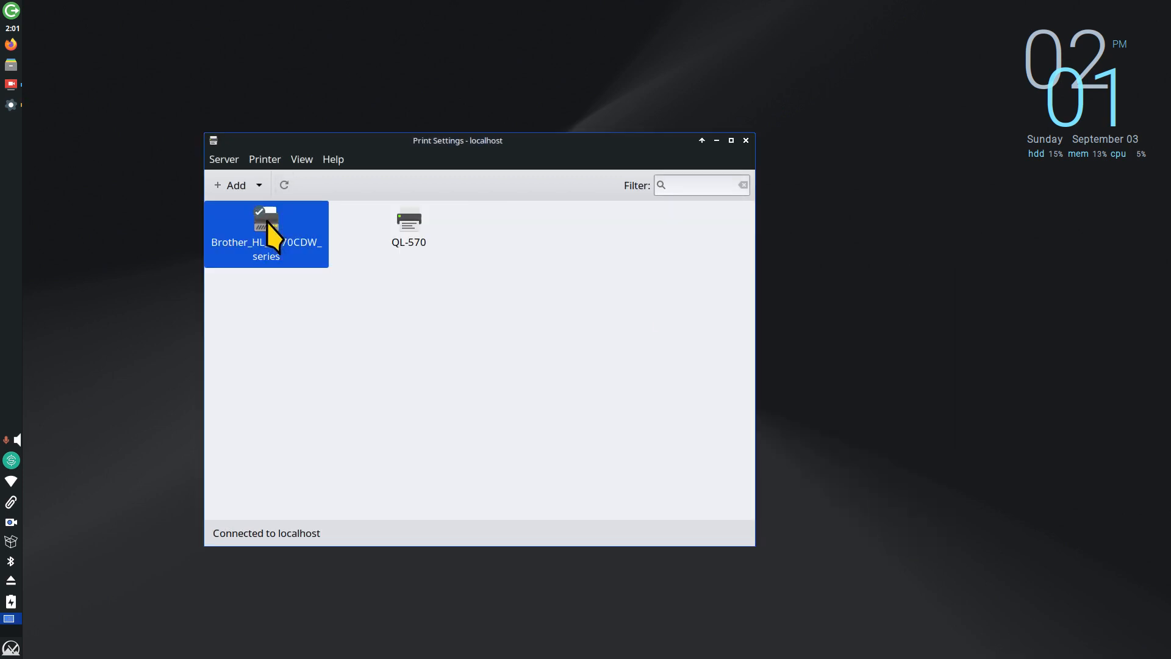
{"action": "left_click", "coordinate": [275, 304]}
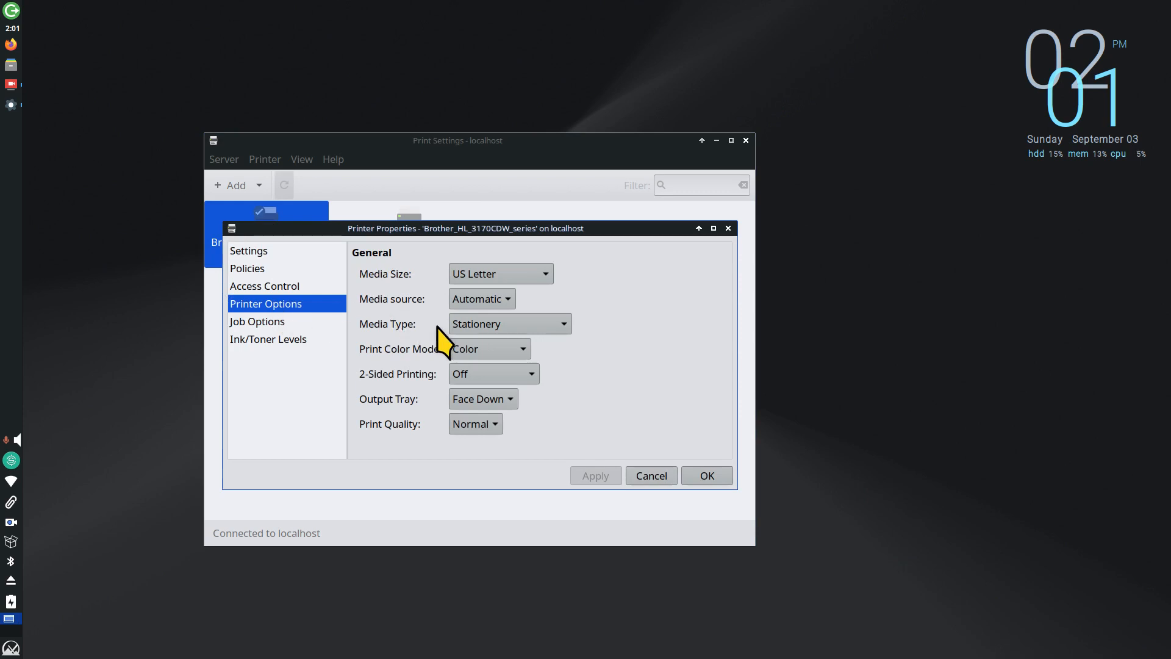
{"action": "left_click", "coordinate": [487, 278]}
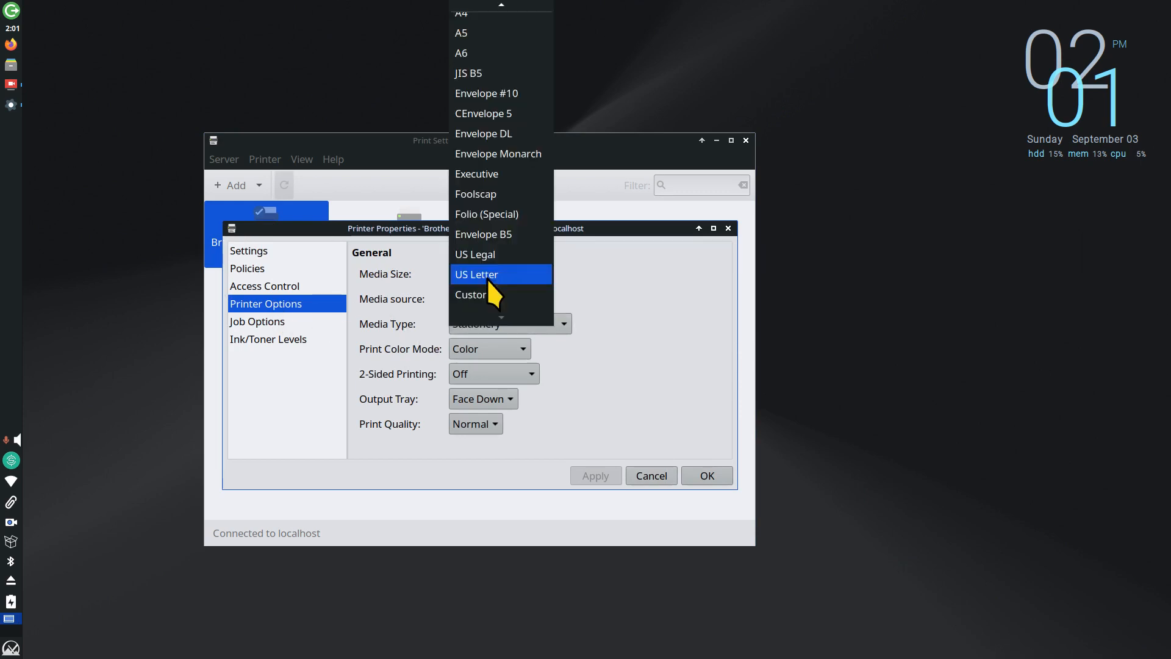
{"action": "scroll", "coordinate": [465, 38], "scroll_direction": "up", "scroll_amount": 1}
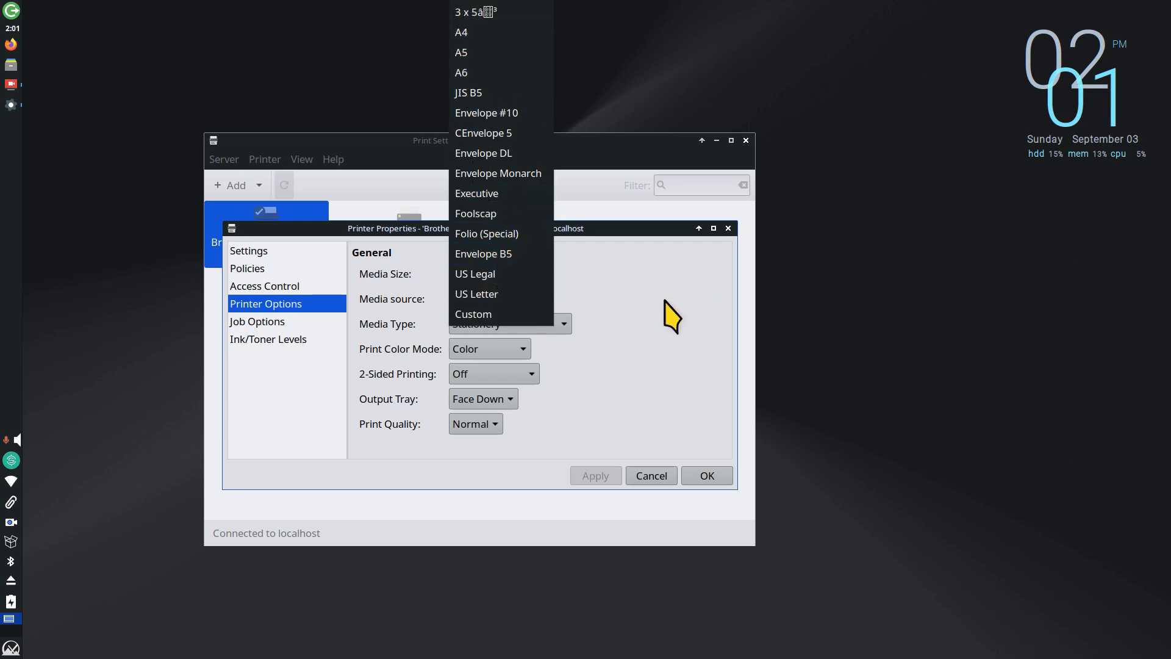
{"action": "left_click", "coordinate": [653, 341]}
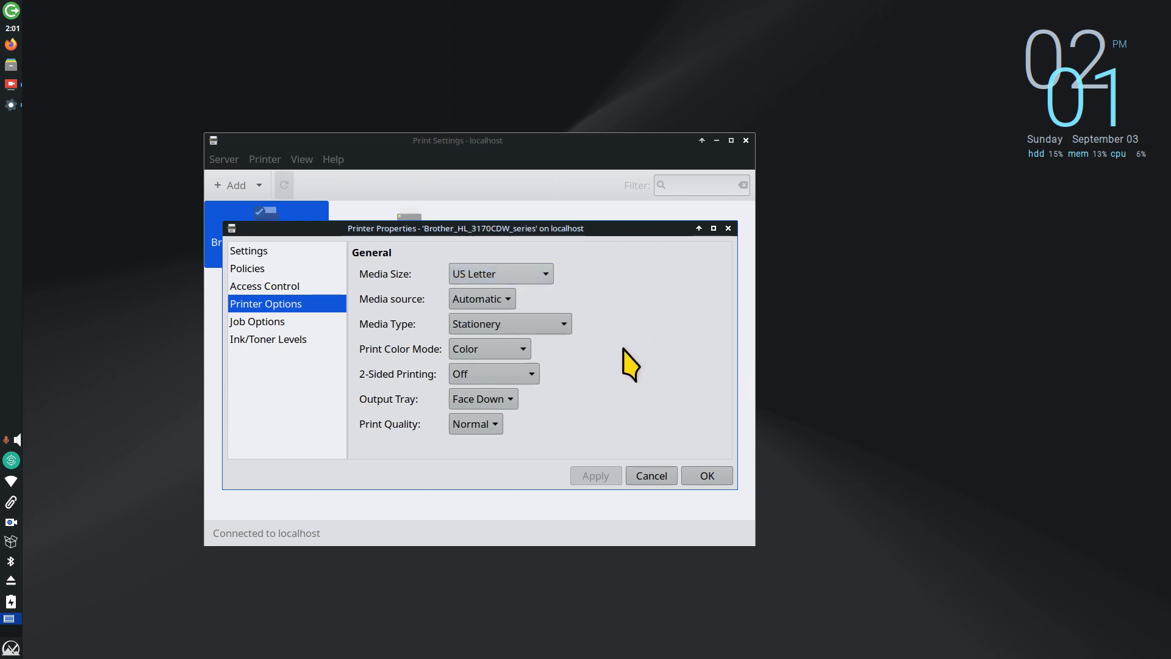
{"action": "left_click", "coordinate": [463, 348]}
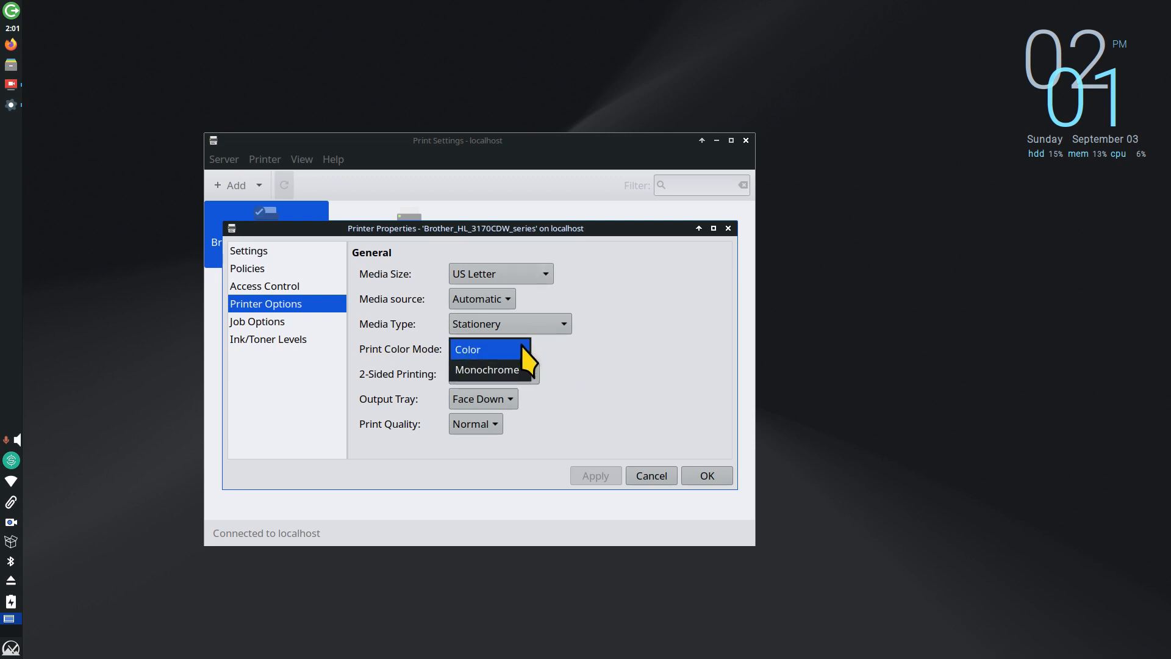
{"action": "left_click", "coordinate": [628, 360]}
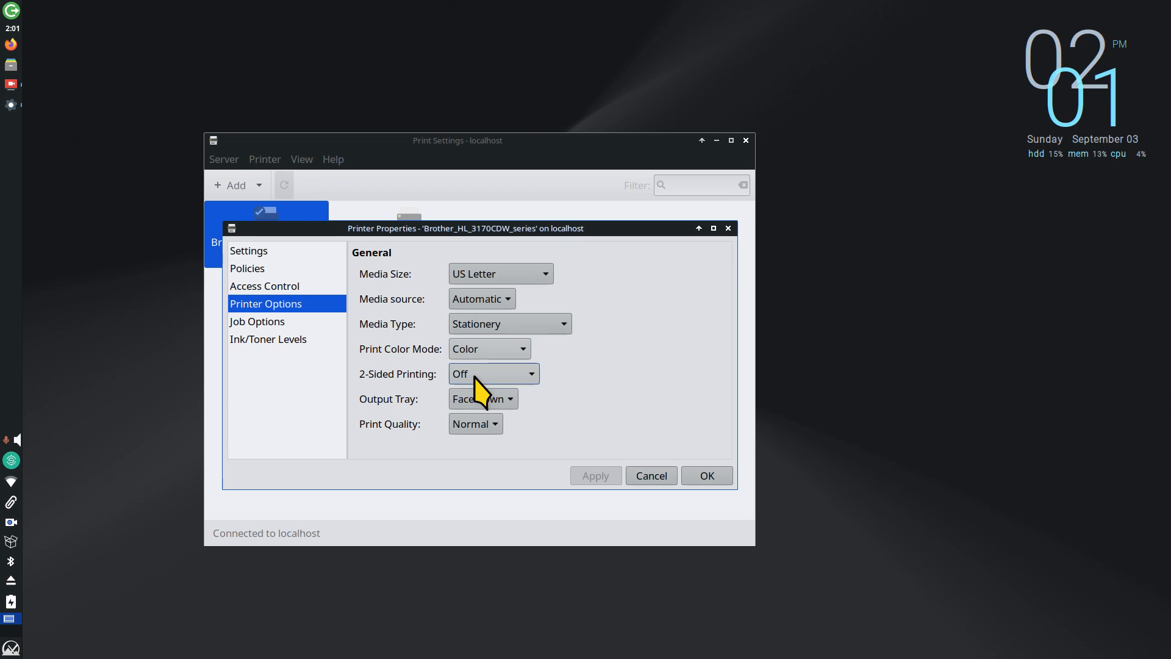
{"action": "left_click", "coordinate": [268, 339]}
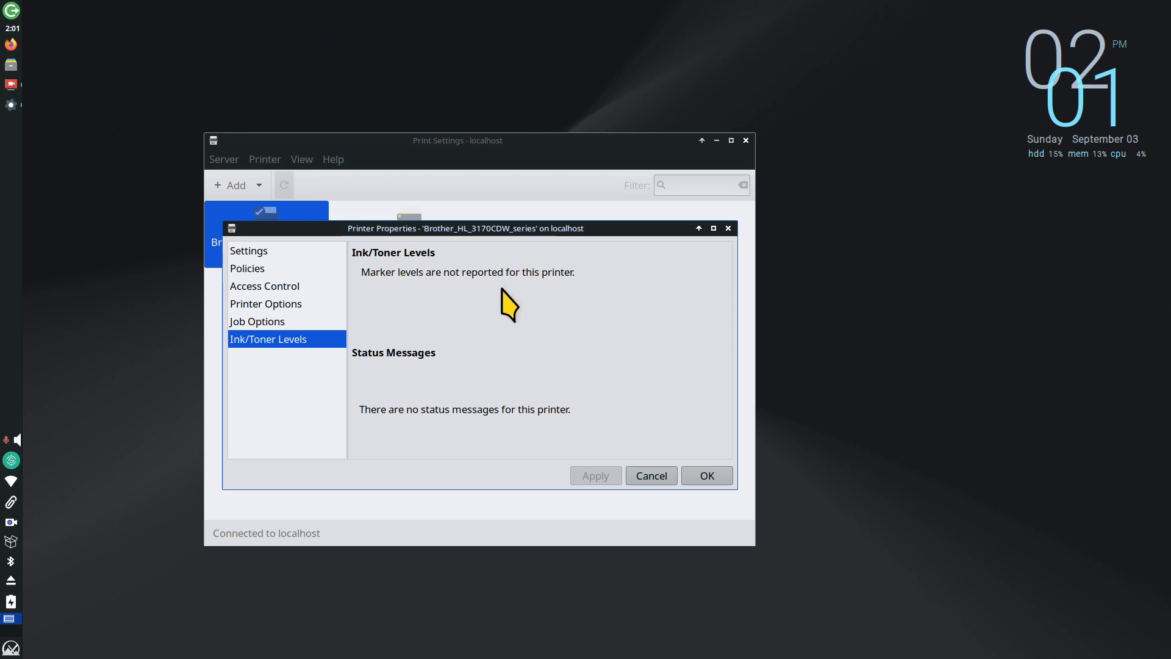
{"action": "left_click_drag", "start_coordinate": [481, 227], "coordinate": [613, 232]}
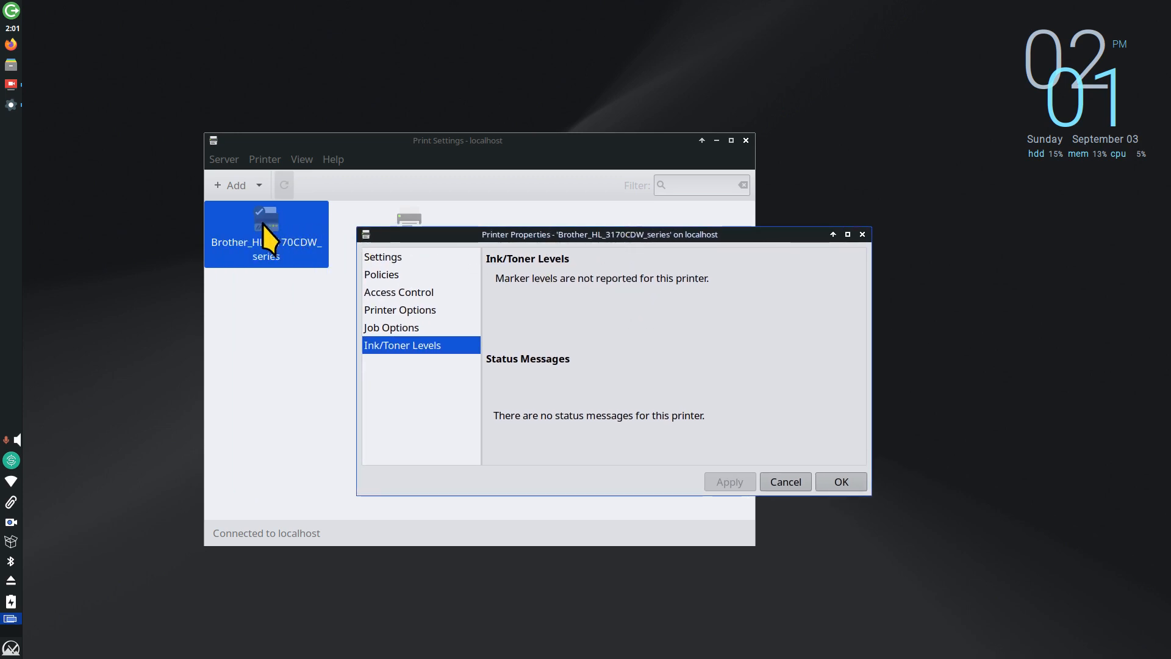
{"action": "mouse_move", "coordinate": [263, 223]}
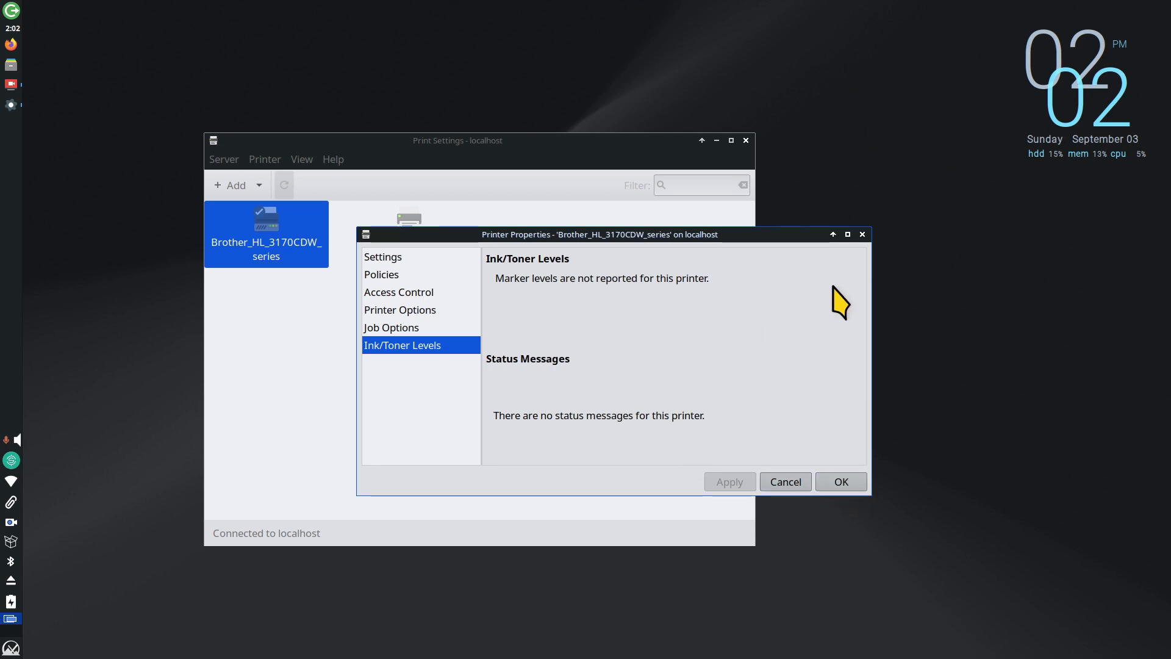
{"action": "left_click", "coordinate": [862, 235]}
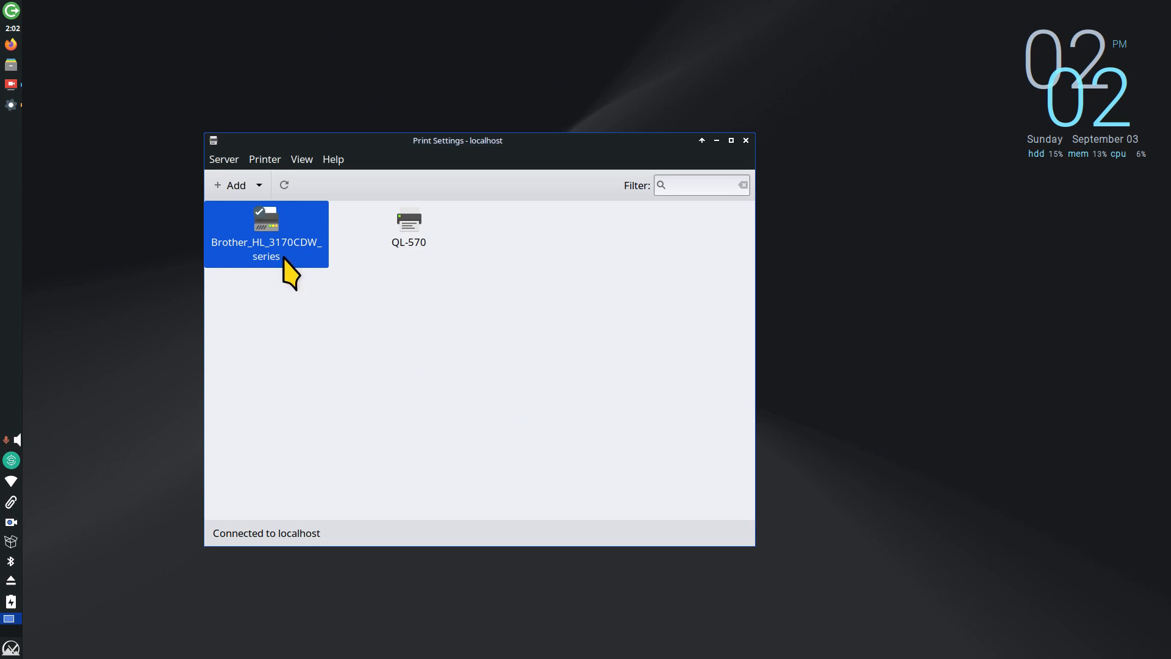
Step: Set QL-570 as the system-wide default printer in place of Brother_HL_3170CDW_series
{"action": "right_click", "coordinate": [260, 214]}
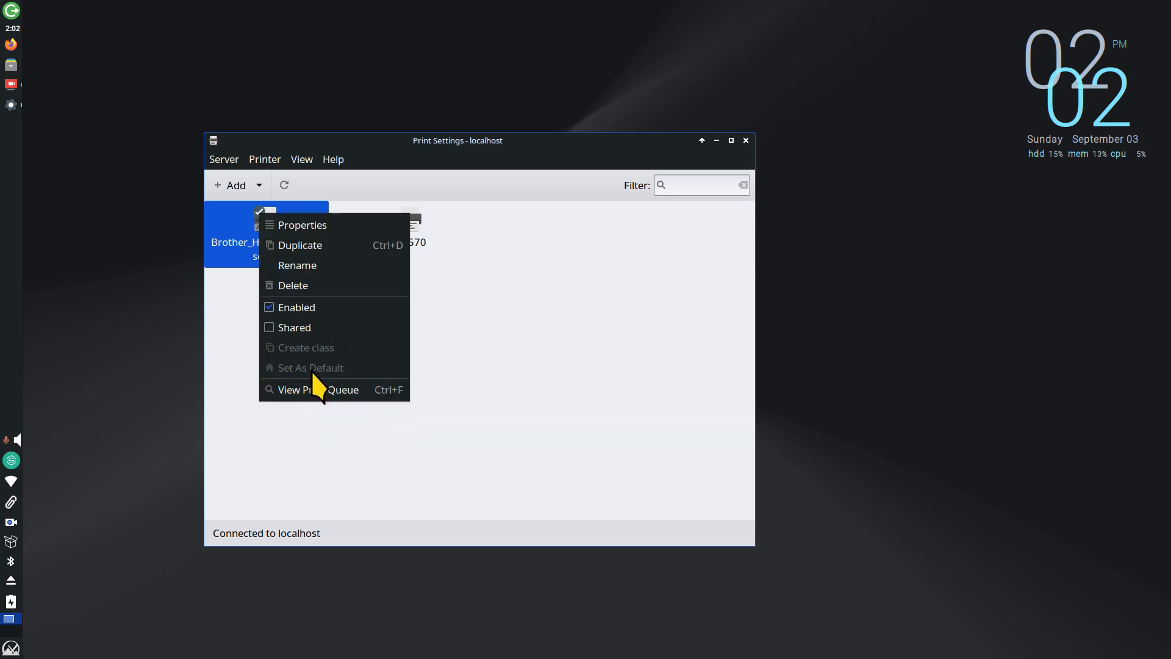
{"action": "left_click", "coordinate": [507, 368]}
{"action": "right_click", "coordinate": [410, 223]}
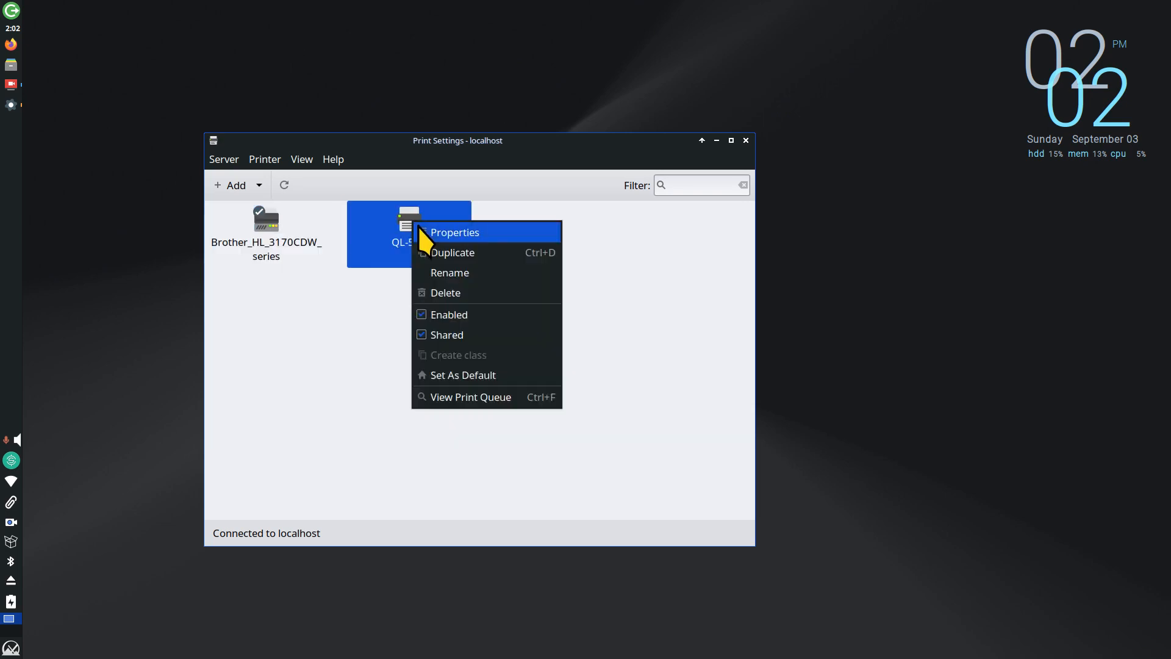
{"action": "left_click", "coordinate": [480, 382]}
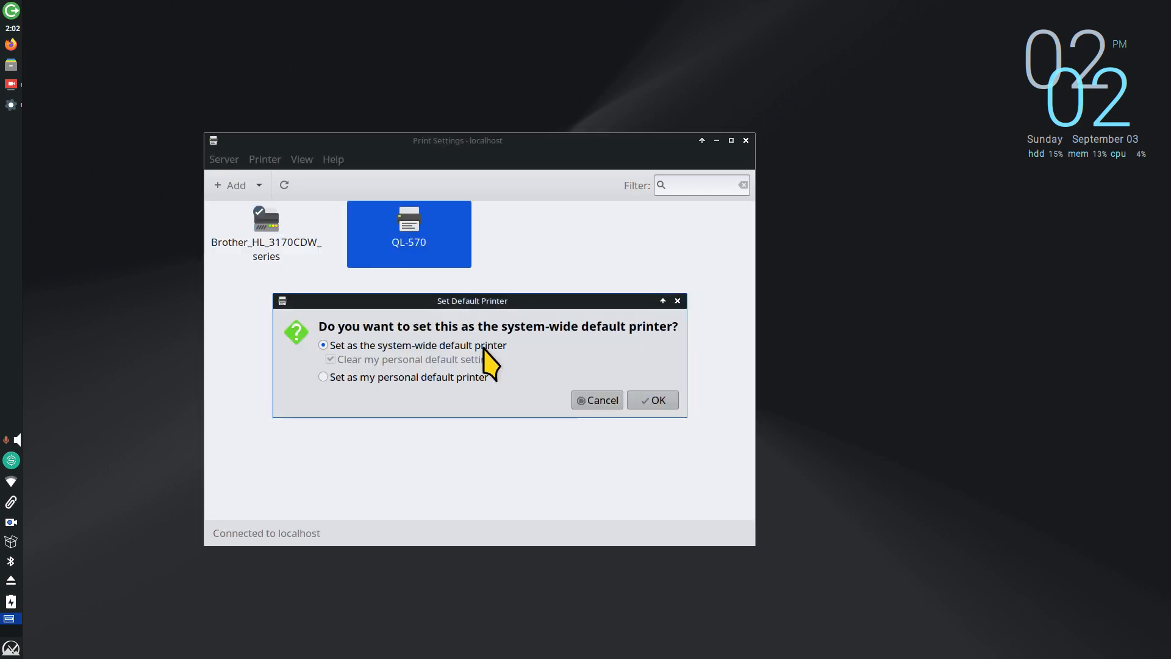
{"action": "left_click", "coordinate": [644, 403]}
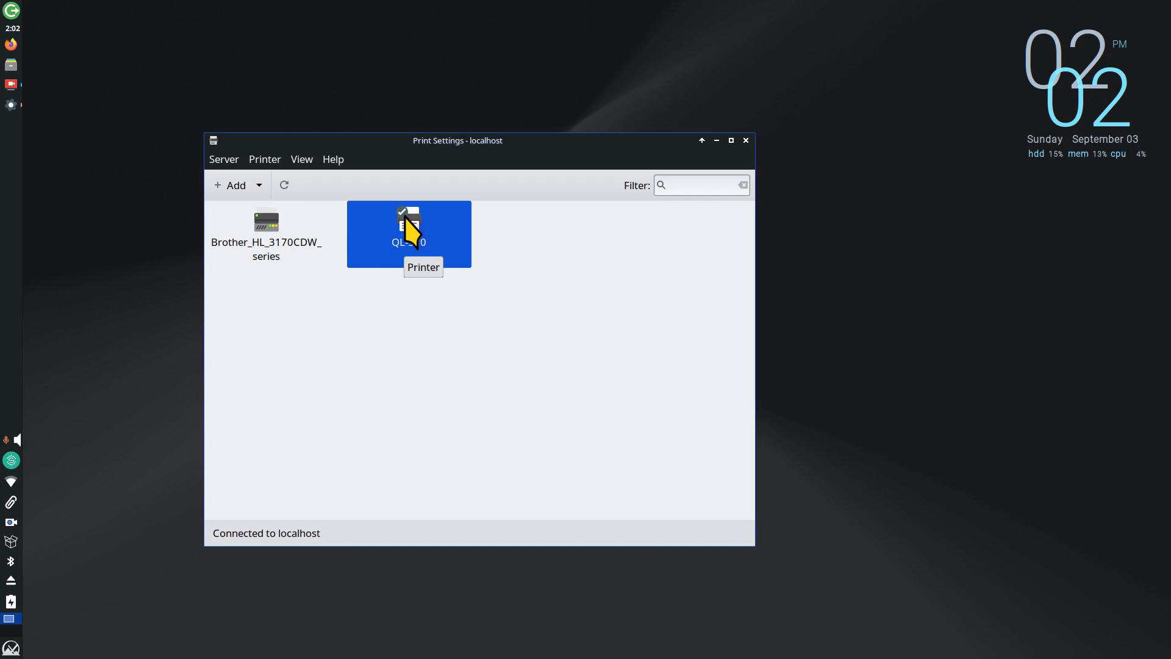
{"action": "left_click", "coordinate": [12, 645]}
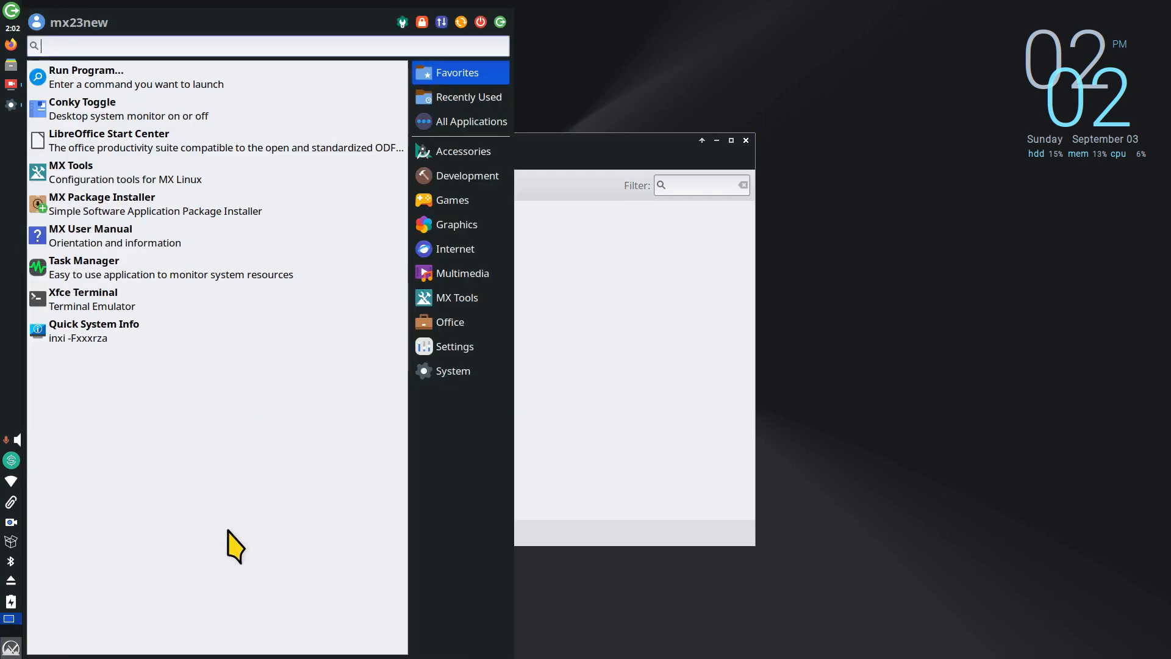
Step: Start a LibreOffice Writer document with the word 'Test', zoom in, and open the File menu
{"action": "left_click", "coordinate": [461, 329]}
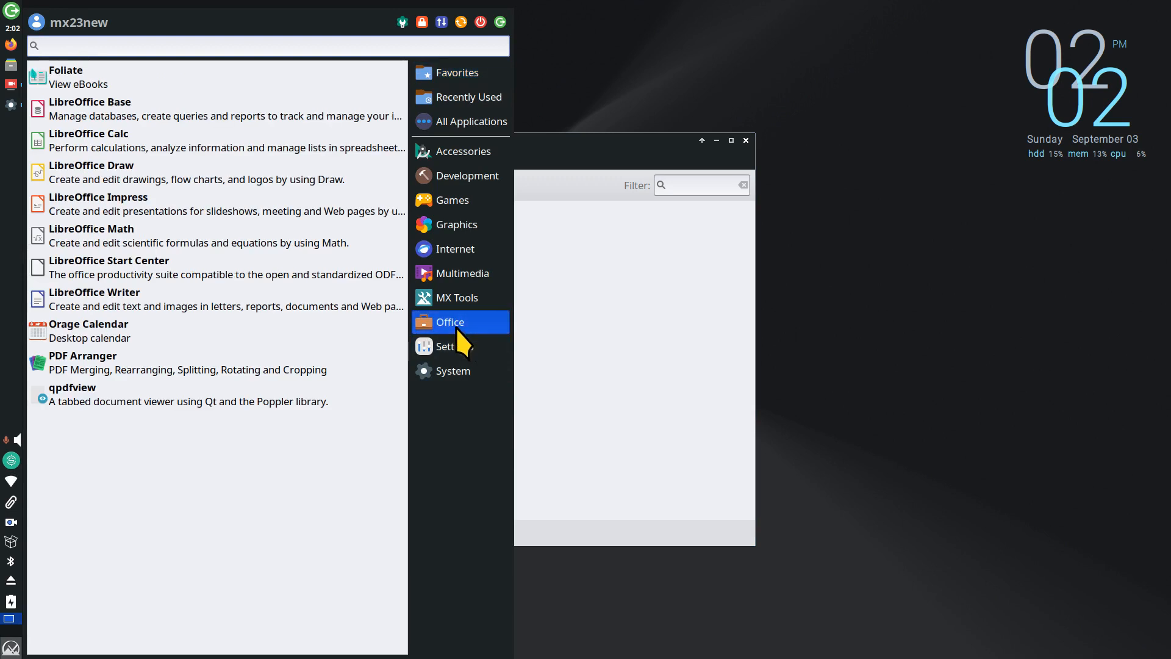
{"action": "left_click", "coordinate": [136, 300]}
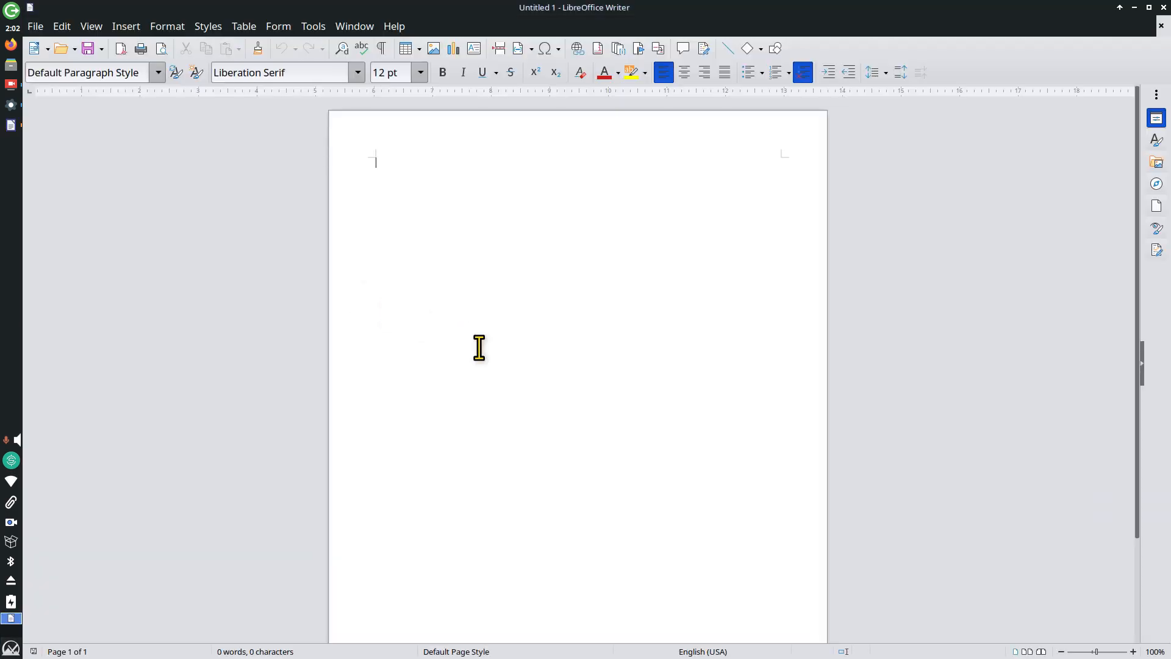
{"action": "type", "text": "Test"}
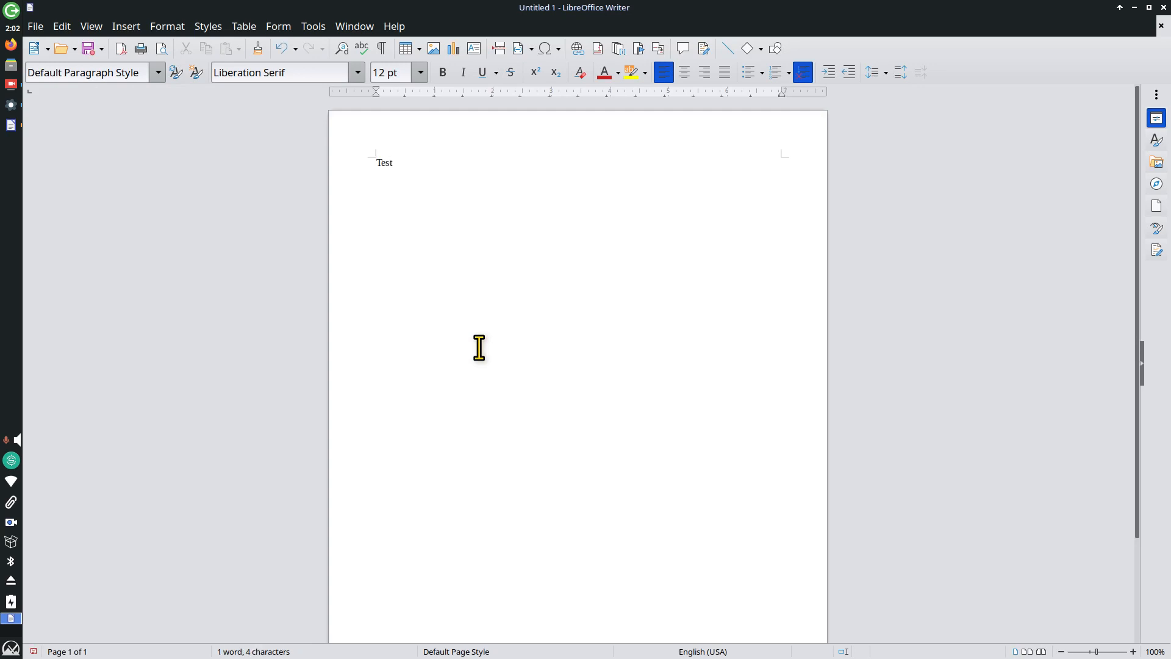
{"action": "scroll", "coordinate": [479, 348], "scroll_direction": "up", "scroll_amount": 9, "text": "ctrl"}
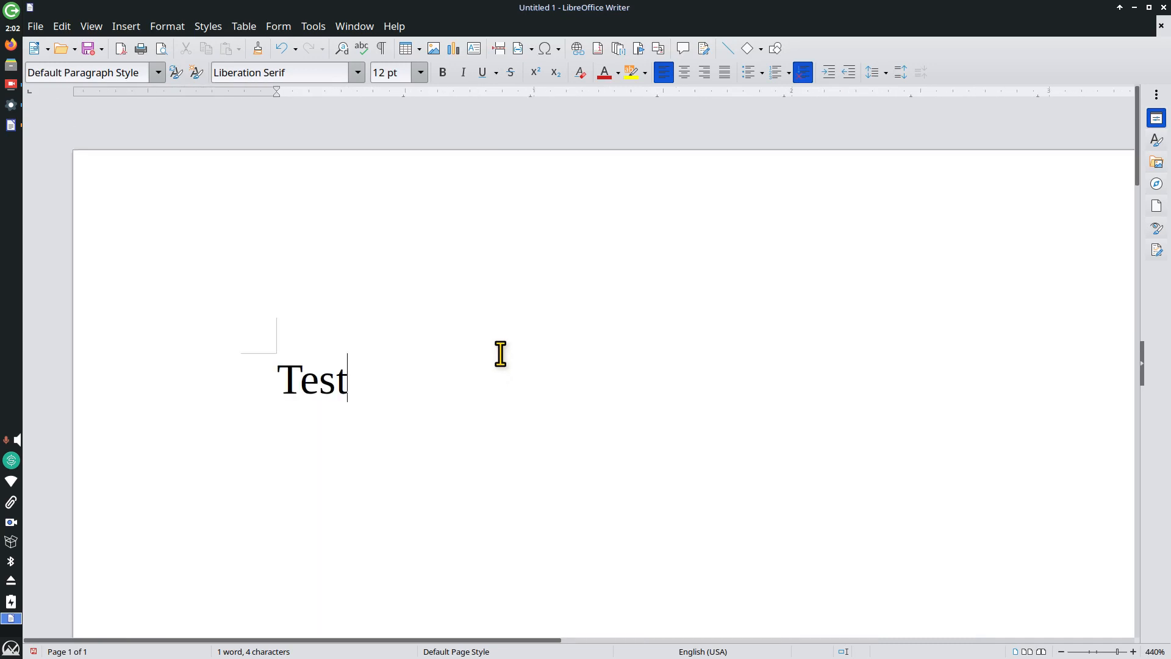
{"action": "left_click", "coordinate": [35, 26]}
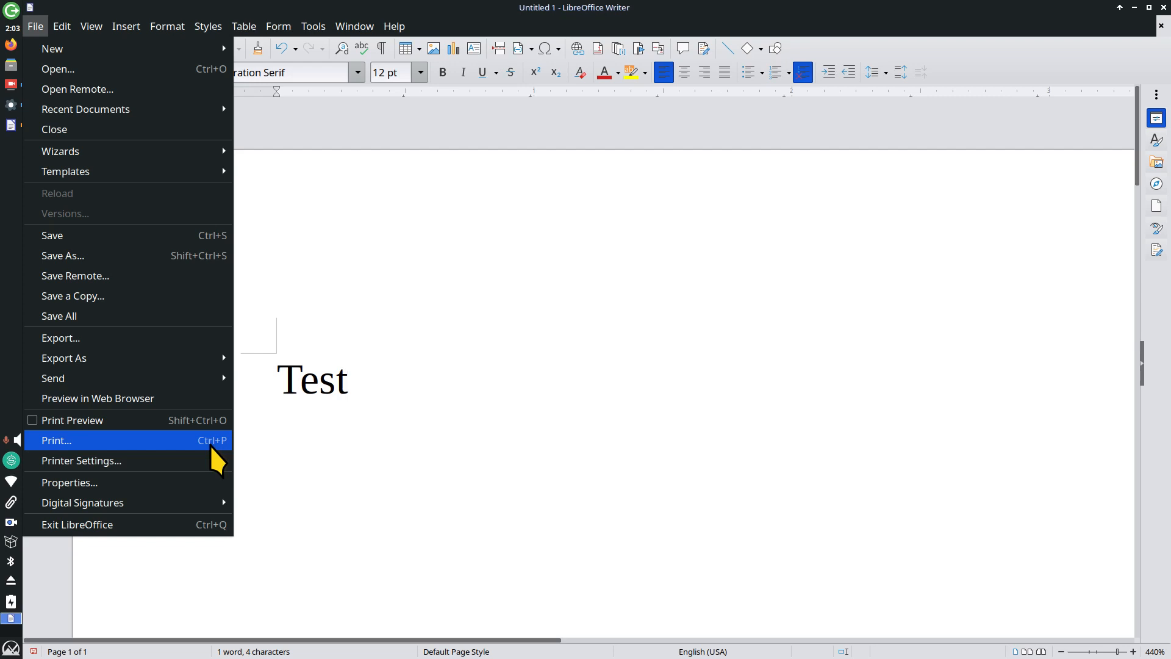
{"action": "left_click", "coordinate": [503, 298]}
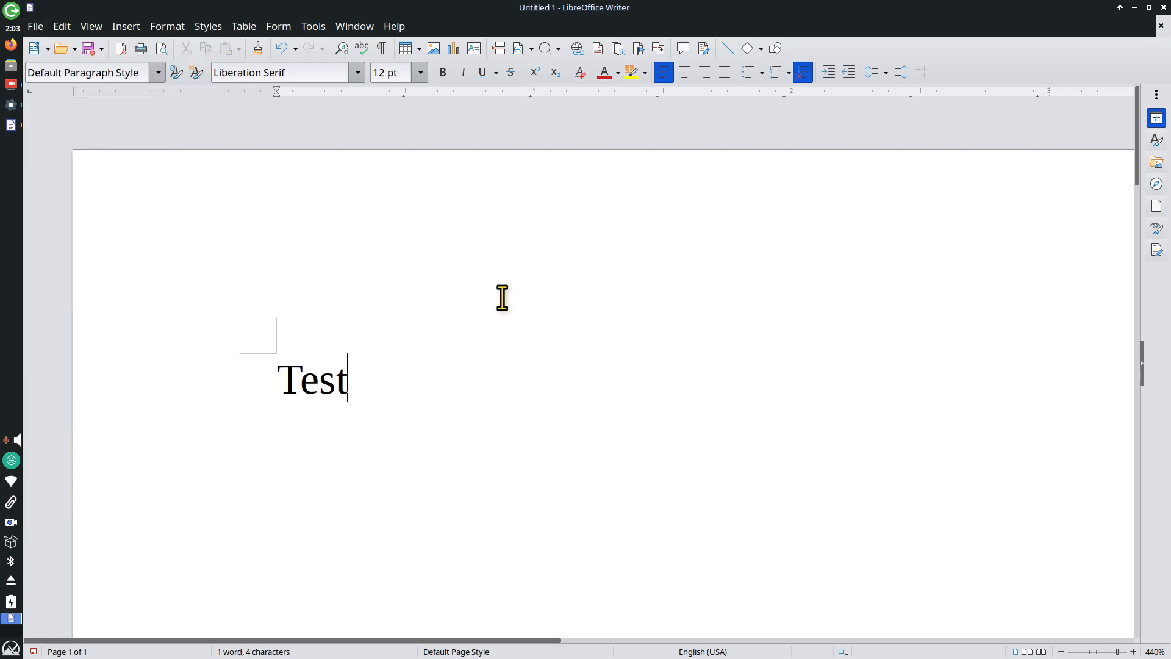
{"action": "key", "text": "ctrl+p"}
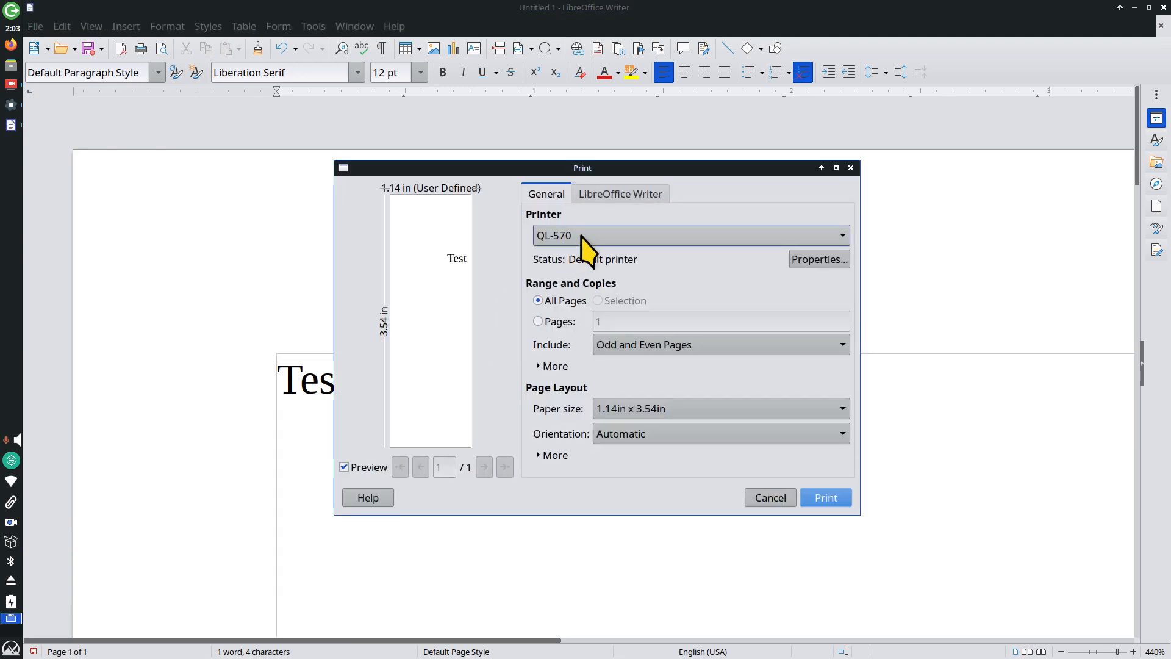
{"action": "left_click", "coordinate": [582, 238]}
{"action": "left_click", "coordinate": [597, 272]}
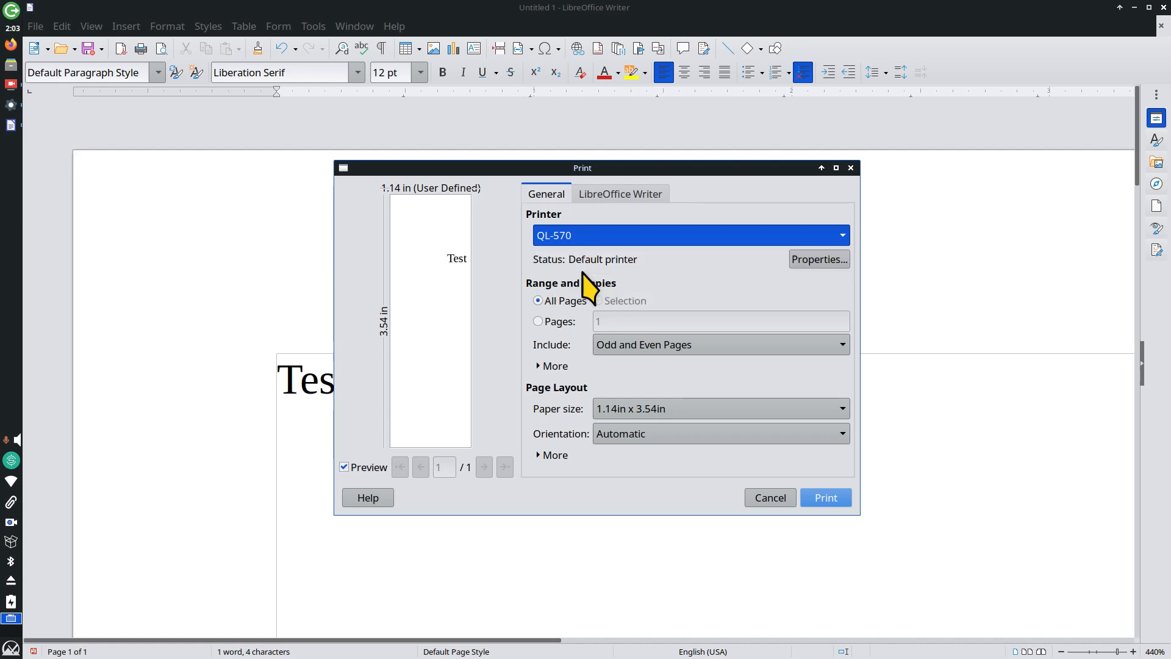
{"action": "left_click", "coordinate": [603, 236]}
{"action": "left_click", "coordinate": [593, 254]}
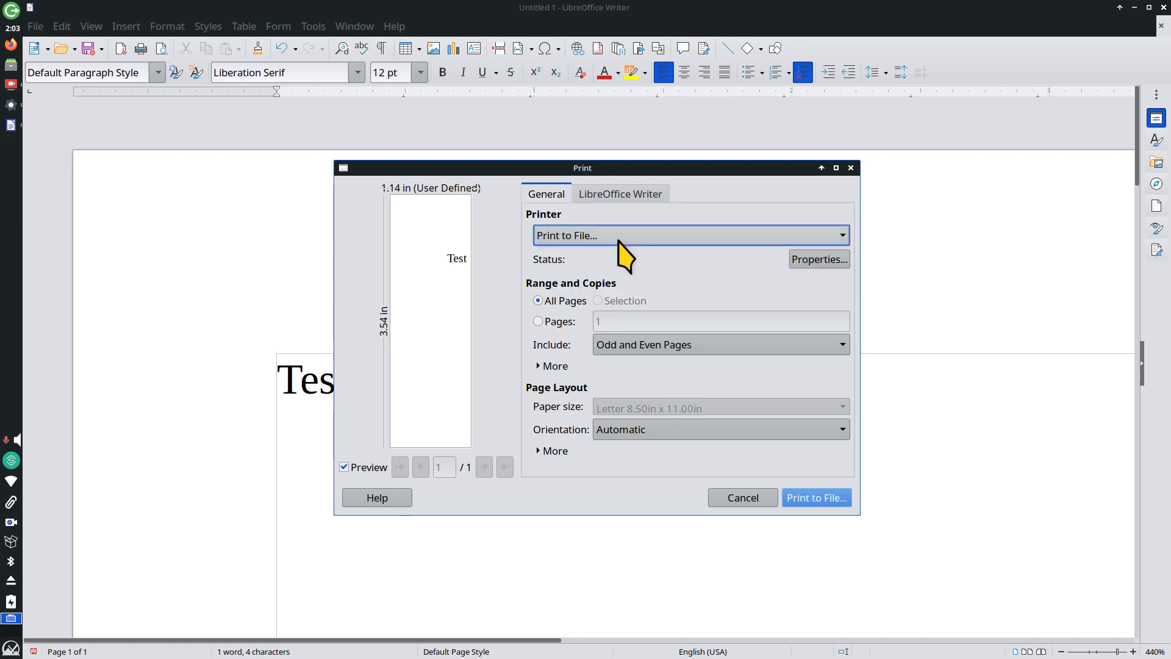
{"action": "left_click", "coordinate": [621, 238]}
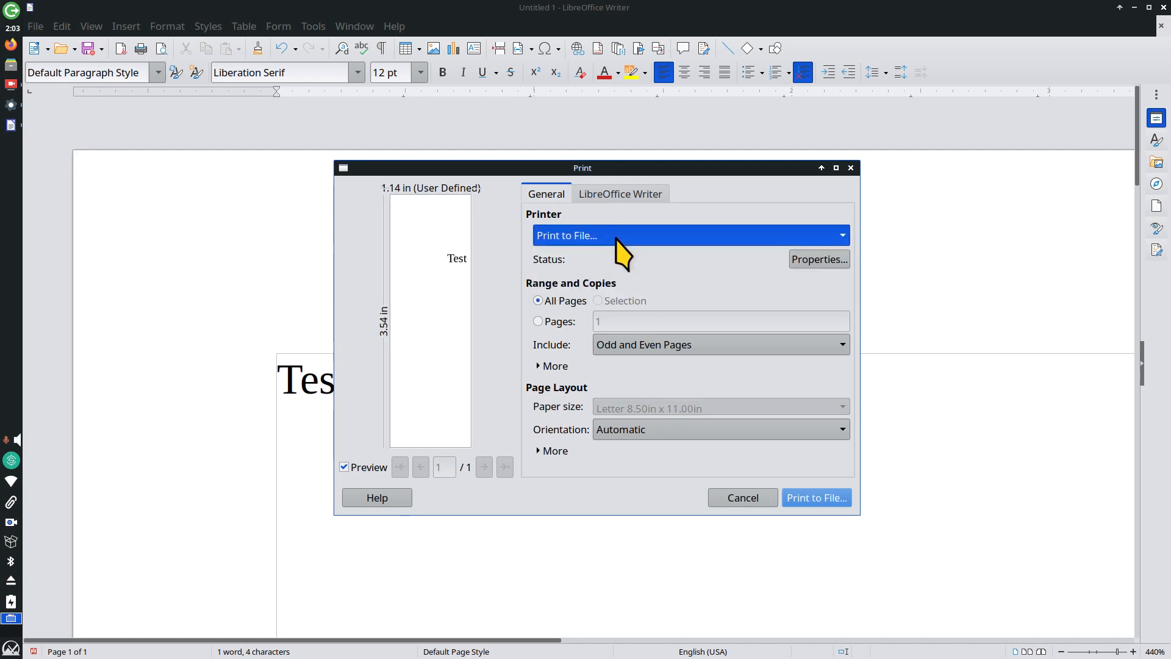
{"action": "left_click", "coordinate": [732, 503]}
{"action": "left_click", "coordinate": [745, 500]}
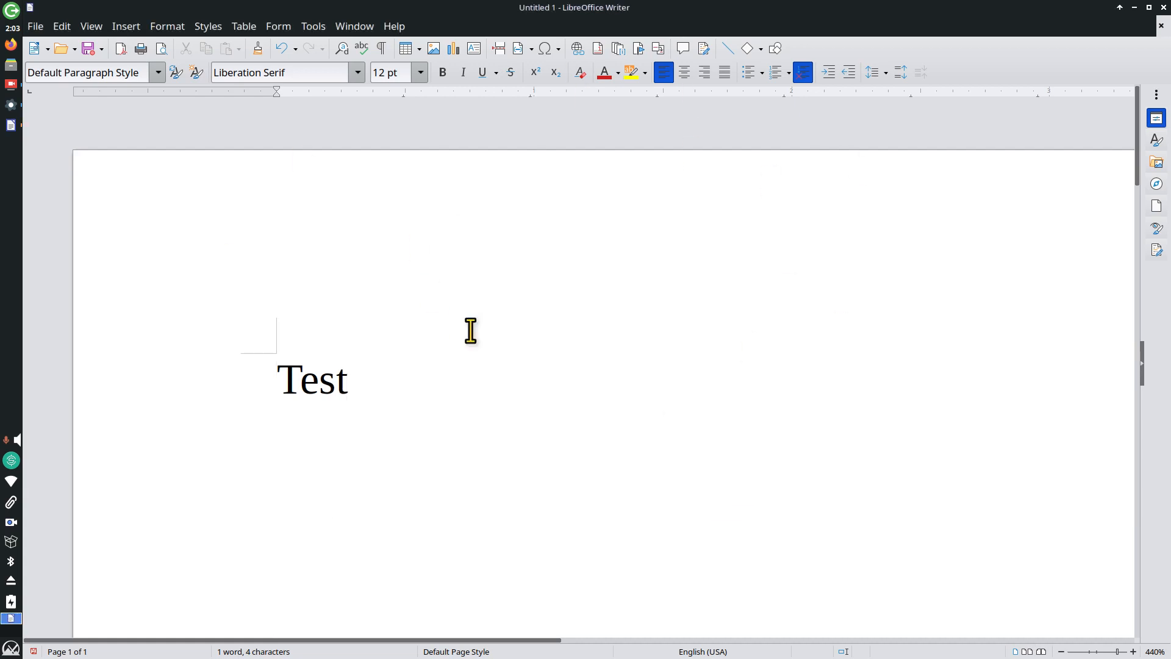
{"action": "left_click", "coordinate": [1163, 7]}
Step: Discard the Writer test document and make Brother_HL_3170CDW_series the default printer
{"action": "left_click", "coordinate": [434, 380]}
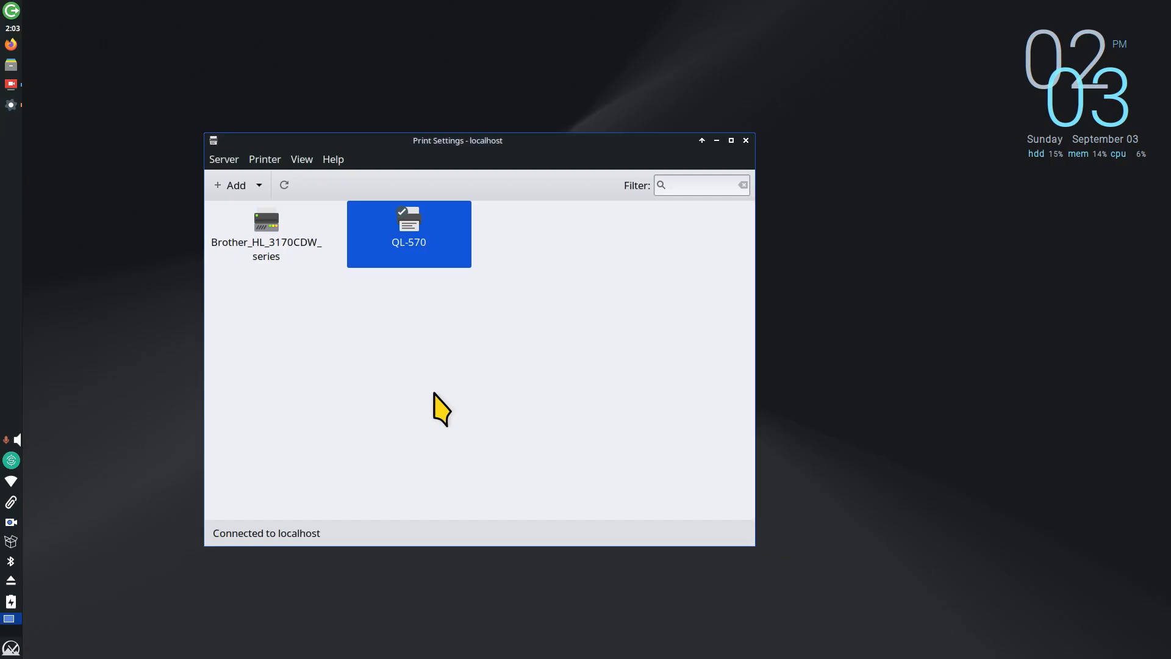
{"action": "right_click", "coordinate": [265, 218]}
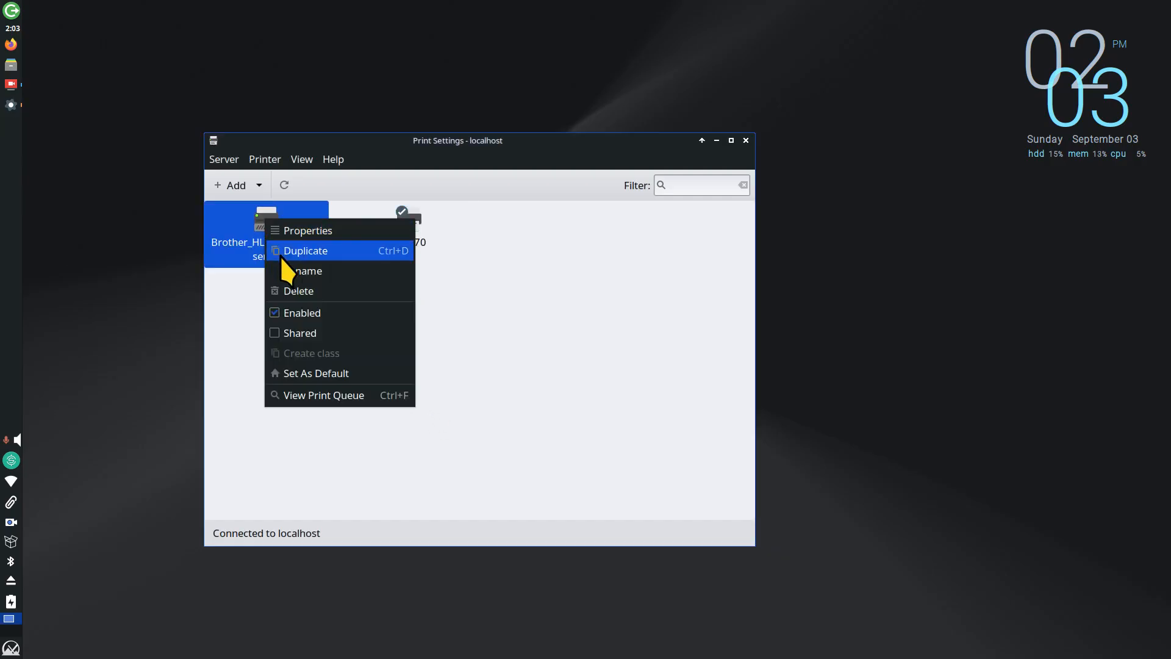
{"action": "left_click", "coordinate": [330, 374]}
{"action": "left_click", "coordinate": [665, 398]}
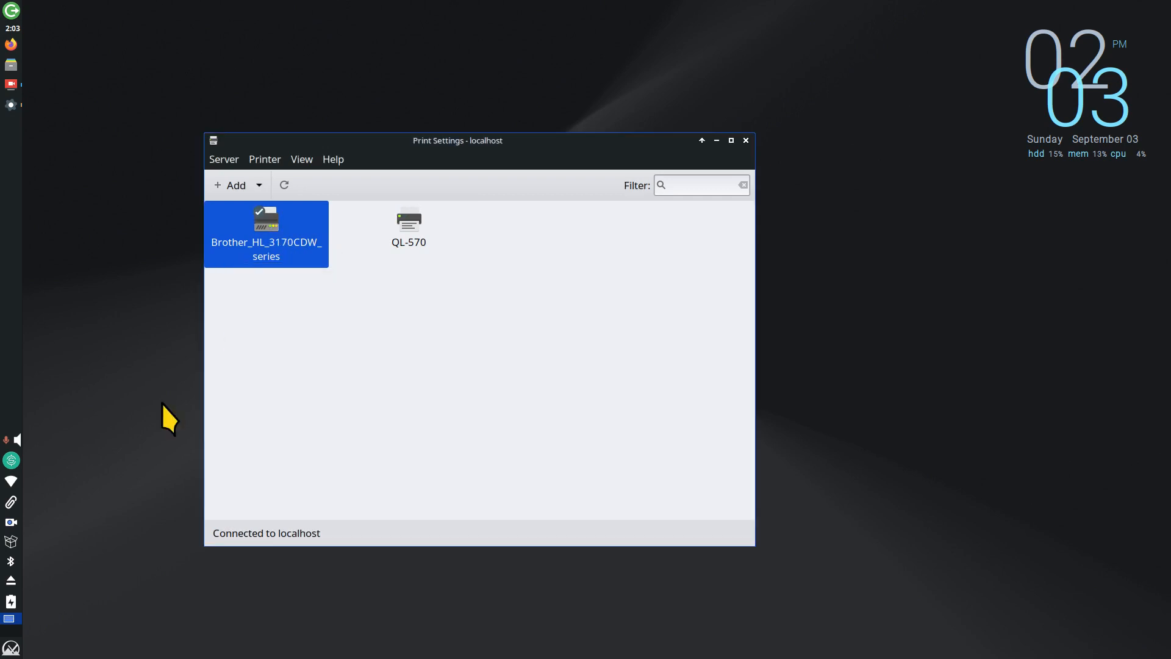
Step: Open the Thunar file manager at the home folder
{"action": "left_click", "coordinate": [11, 648]}
{"action": "left_click", "coordinate": [439, 200]}
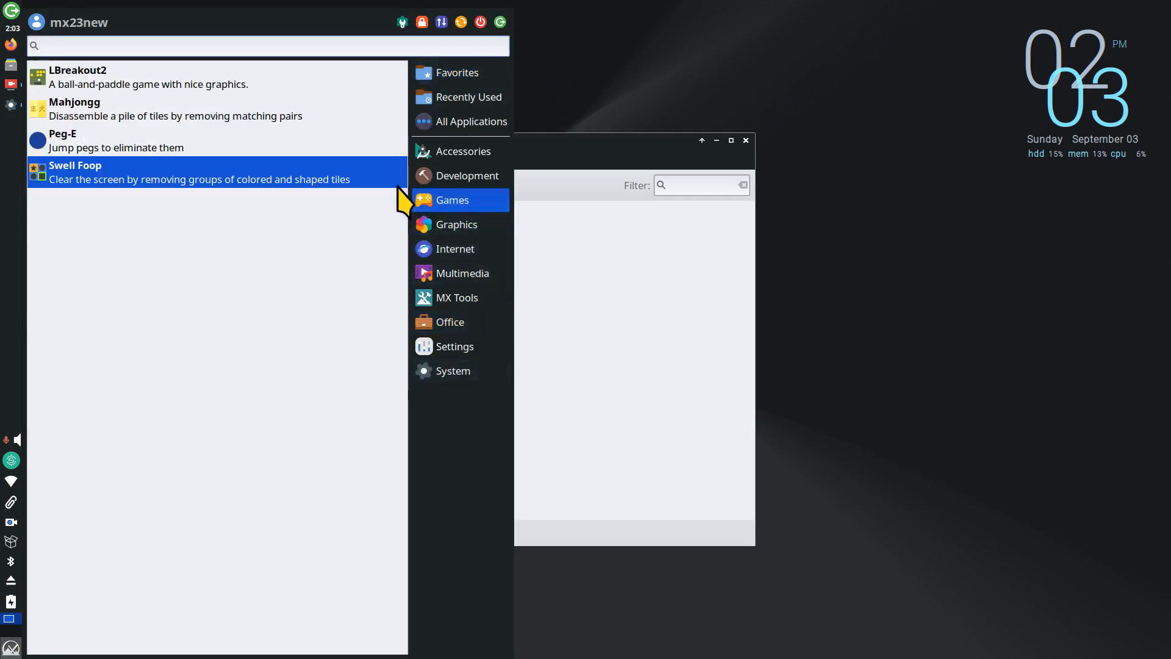
{"action": "left_click", "coordinate": [966, 294]}
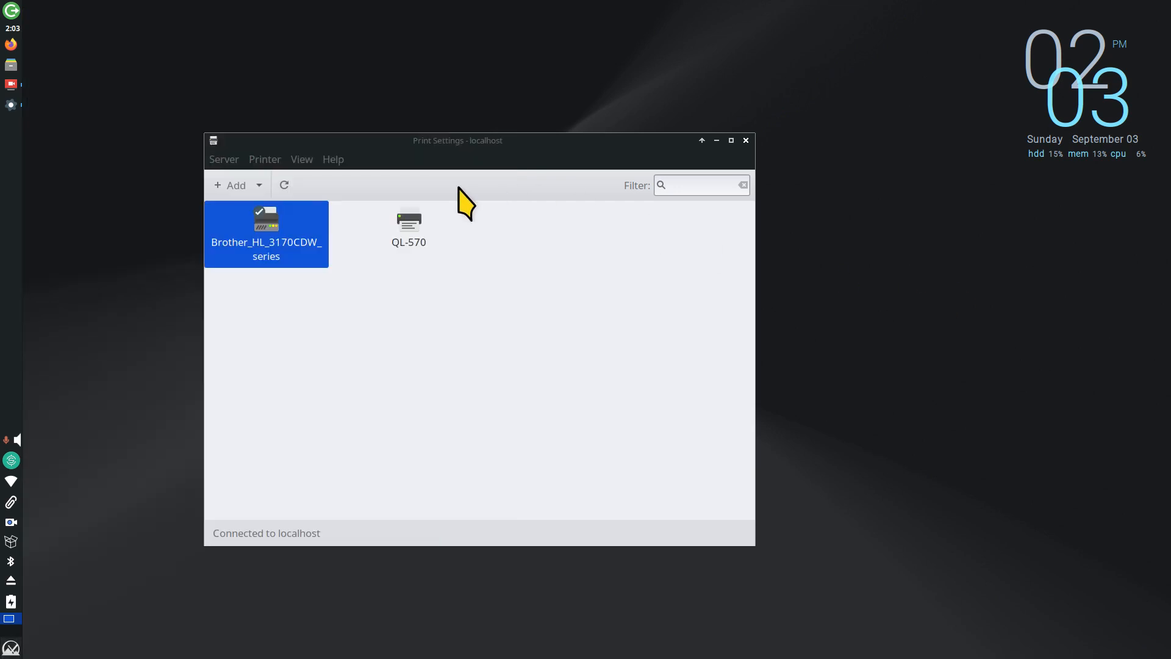
{"action": "left_click", "coordinate": [10, 64]}
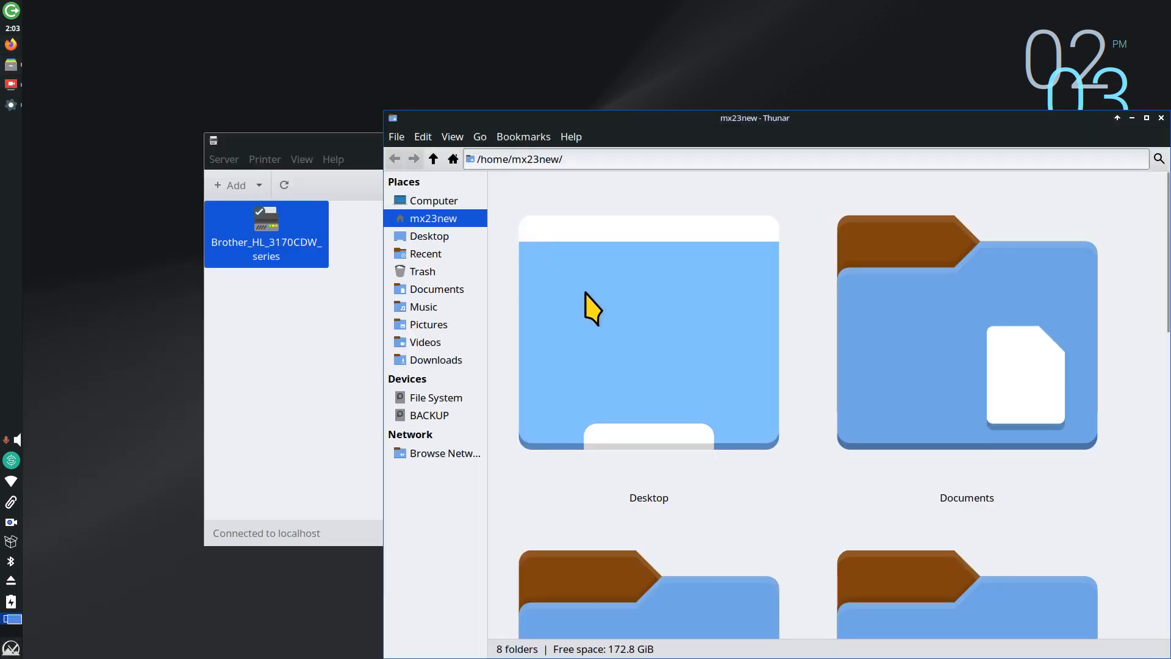
Step: Extract all of qt570l110.tar.gz into the Downloads folder
{"action": "left_click", "coordinate": [448, 361]}
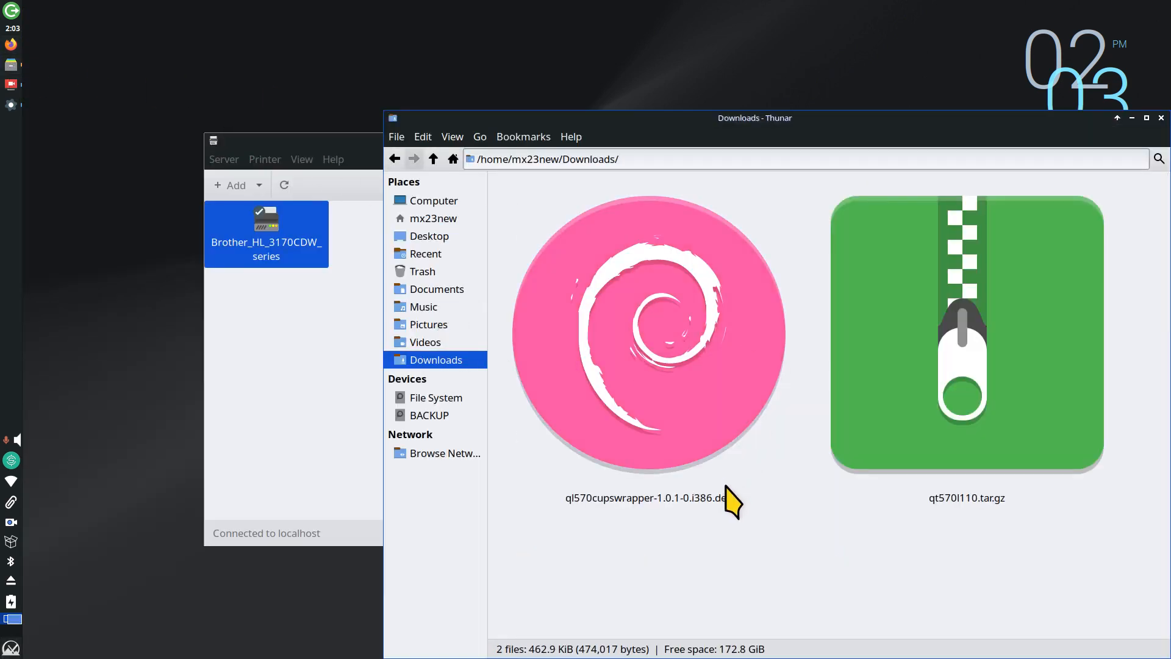
{"action": "scroll", "coordinate": [842, 502], "scroll_direction": "down", "scroll_amount": 3, "text": "ctrl"}
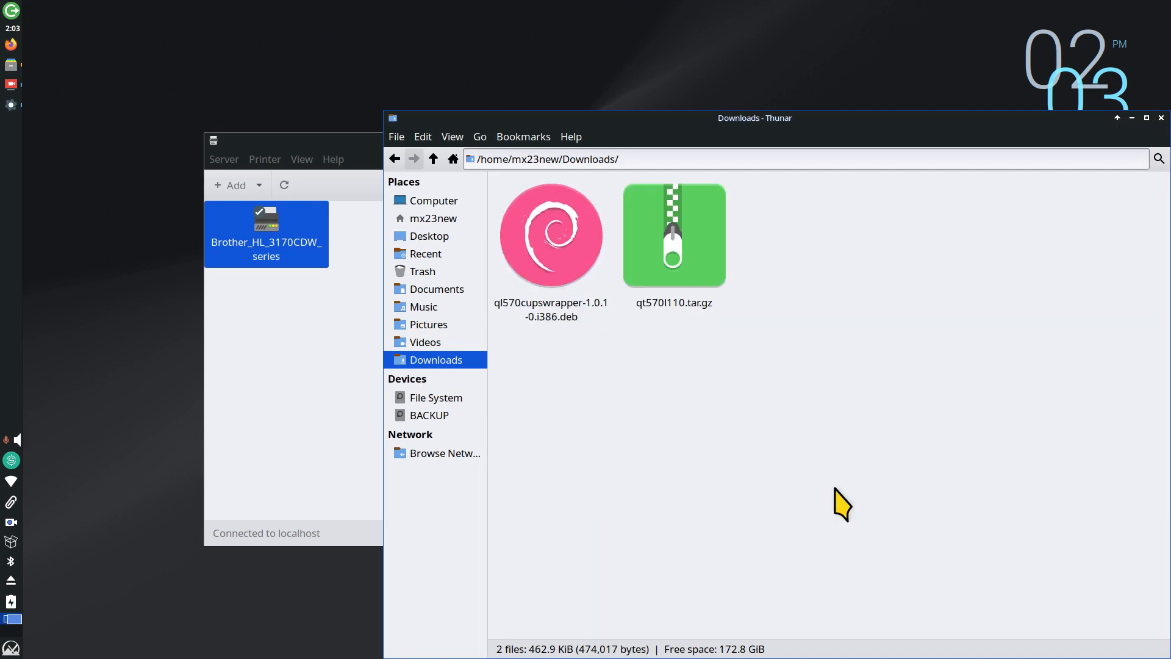
{"action": "double_click", "coordinate": [623, 227]}
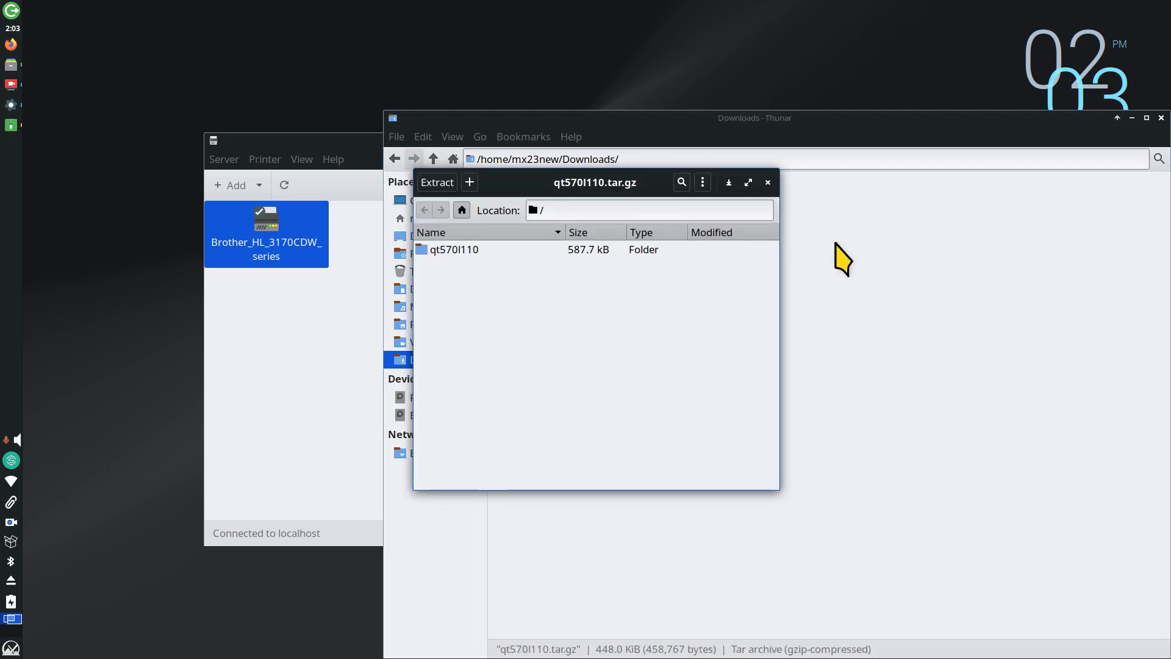
{"action": "left_click", "coordinate": [438, 183]}
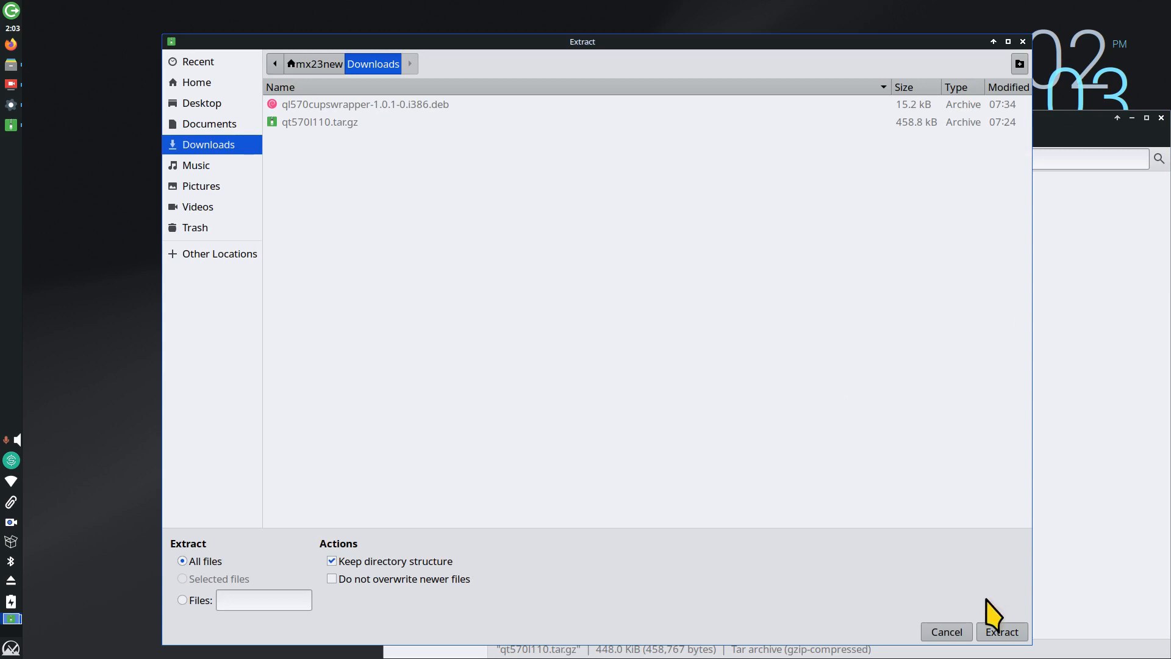
{"action": "left_click", "coordinate": [1003, 632]}
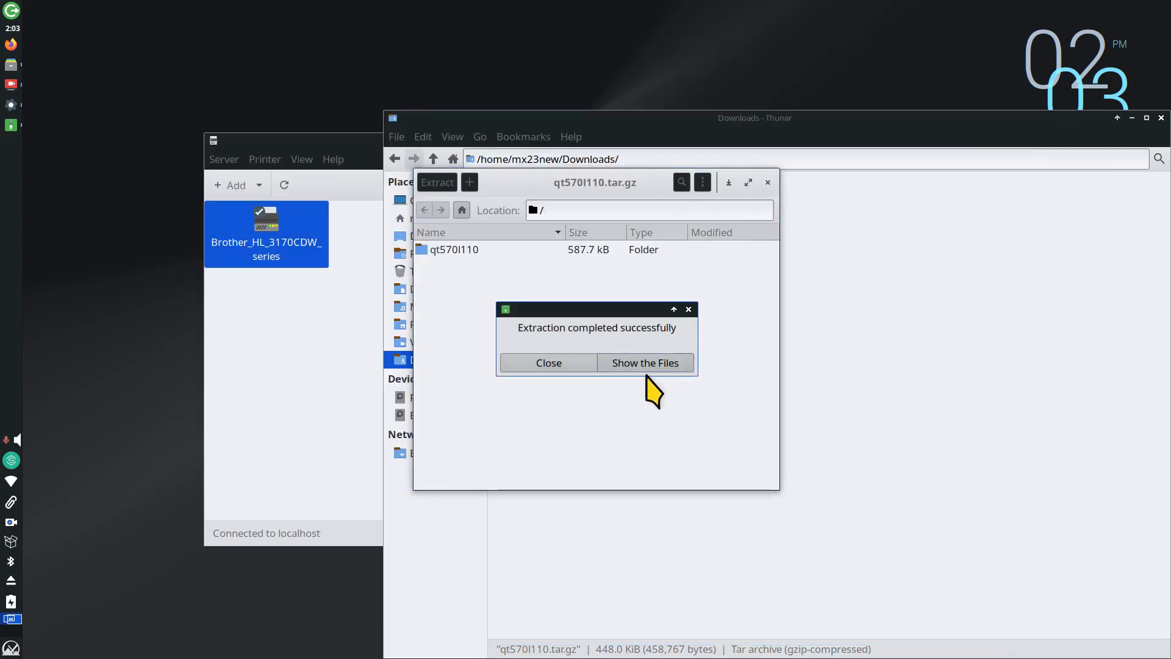
{"action": "left_click", "coordinate": [549, 363]}
{"action": "left_click", "coordinate": [768, 182]}
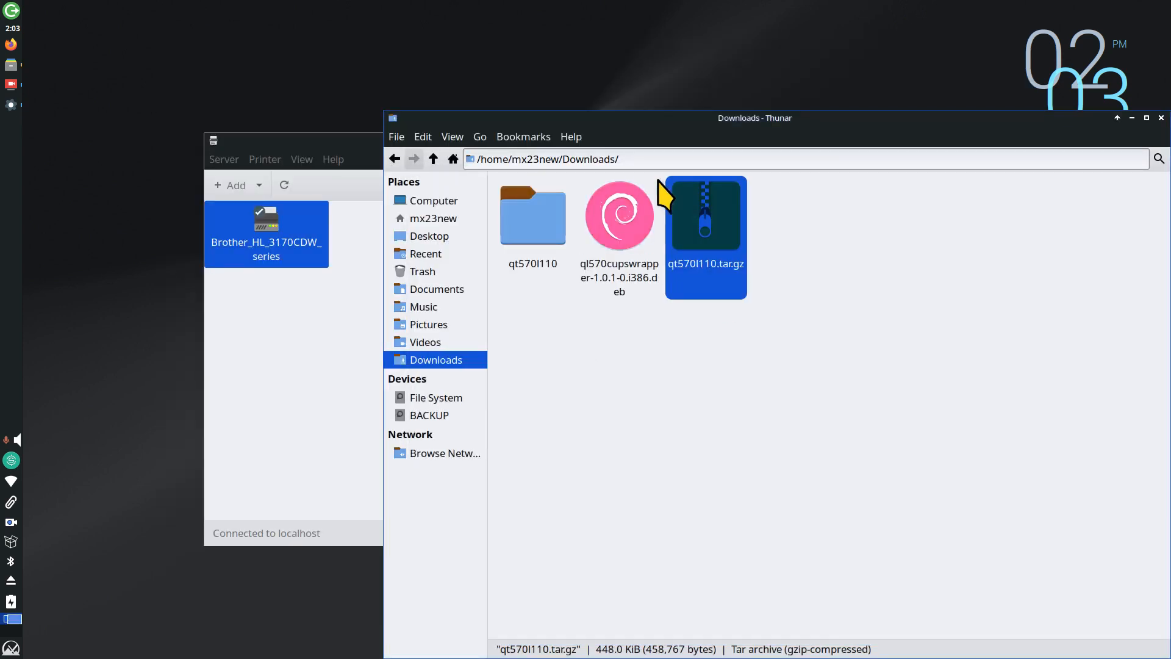
Step: Browse the qt570l110 folder's 29mm - 90mm templates, then close Thunar
{"action": "double_click", "coordinate": [537, 235]}
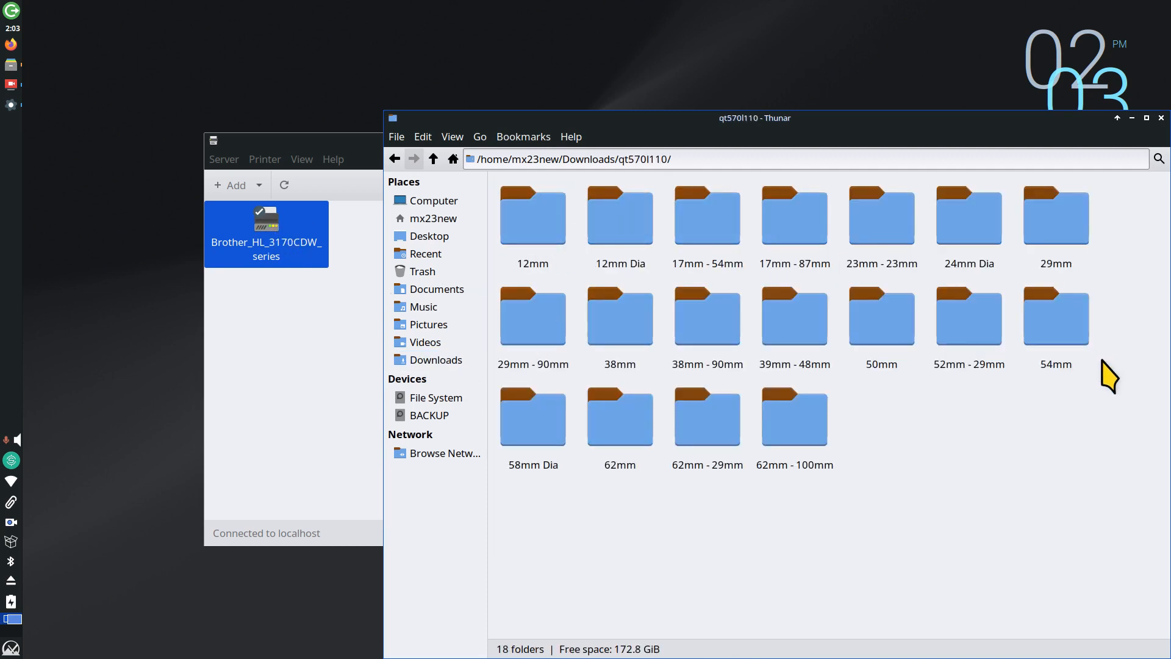
{"action": "left_click_drag", "start_coordinate": [550, 122], "coordinate": [659, 151]}
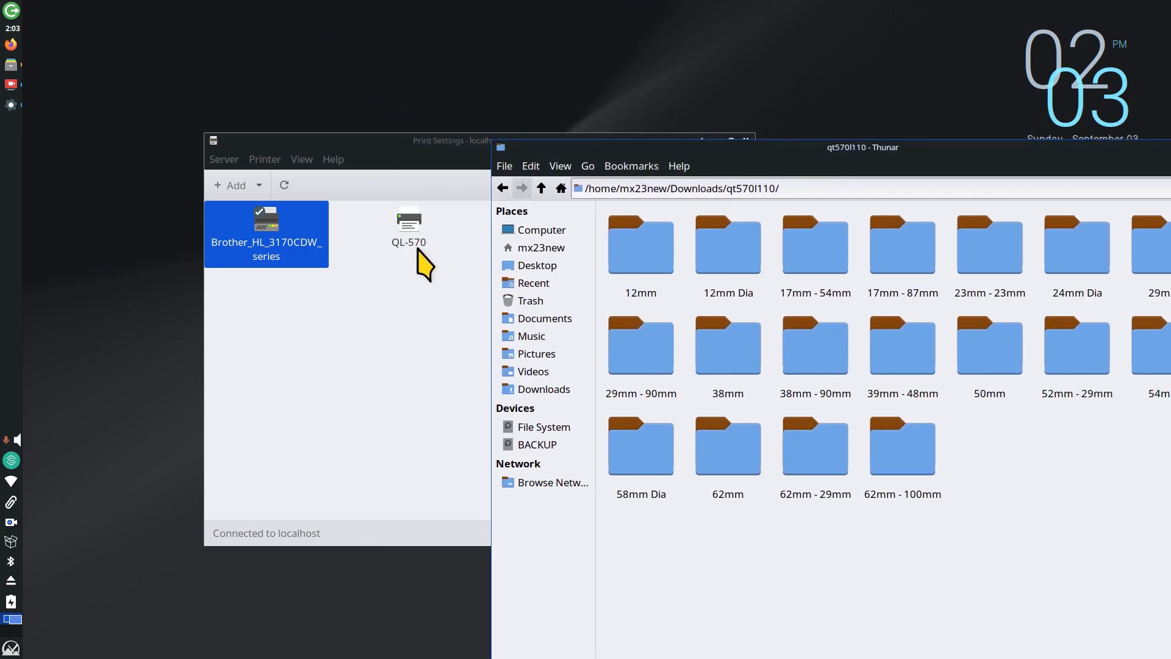
{"action": "double_click", "coordinate": [630, 347]}
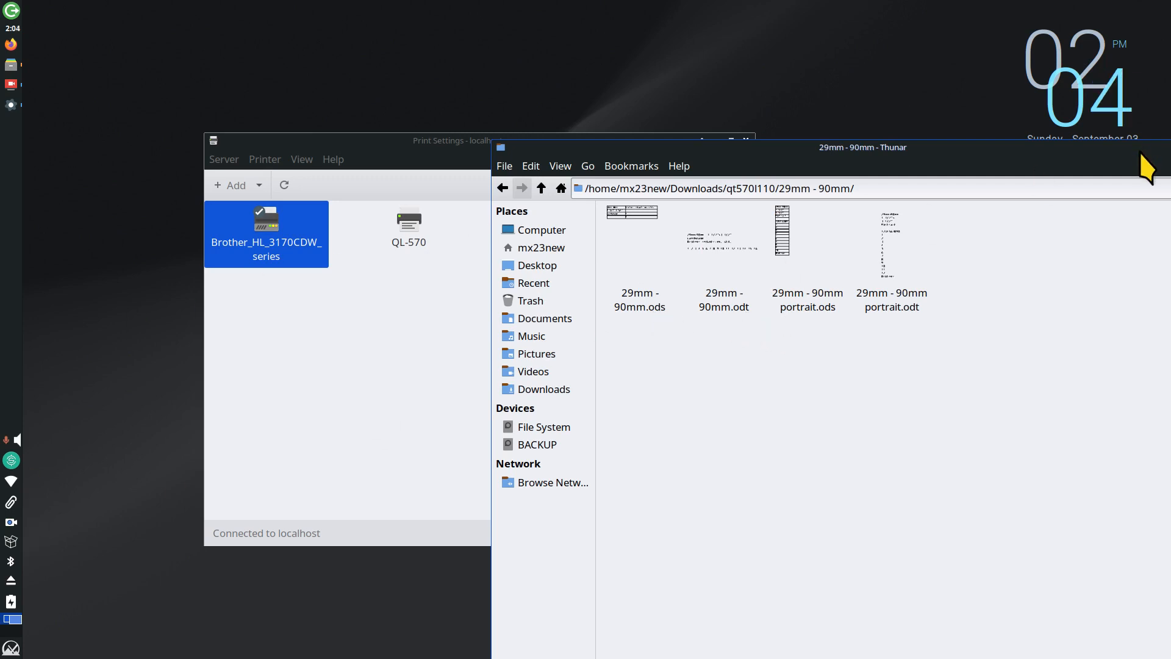
{"action": "left_click_drag", "start_coordinate": [1116, 149], "coordinate": [881, 154]}
{"action": "left_click", "coordinate": [1095, 152]}
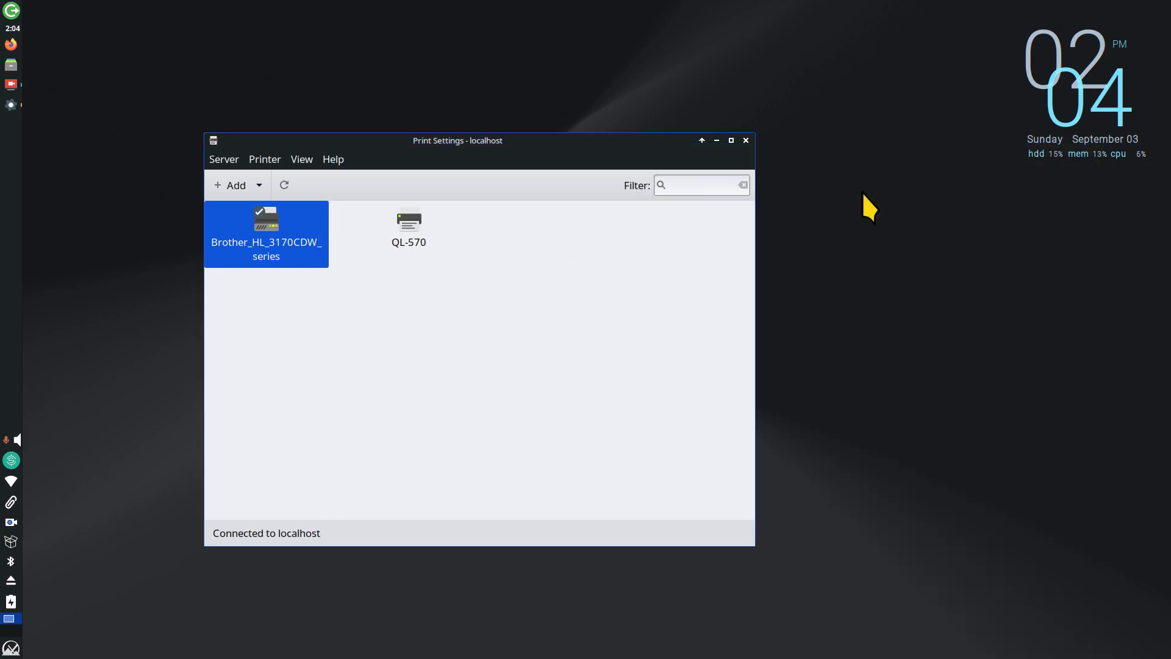
Step: Launch LibreOffice Writer with a new blank document
{"action": "left_click", "coordinate": [19, 650]}
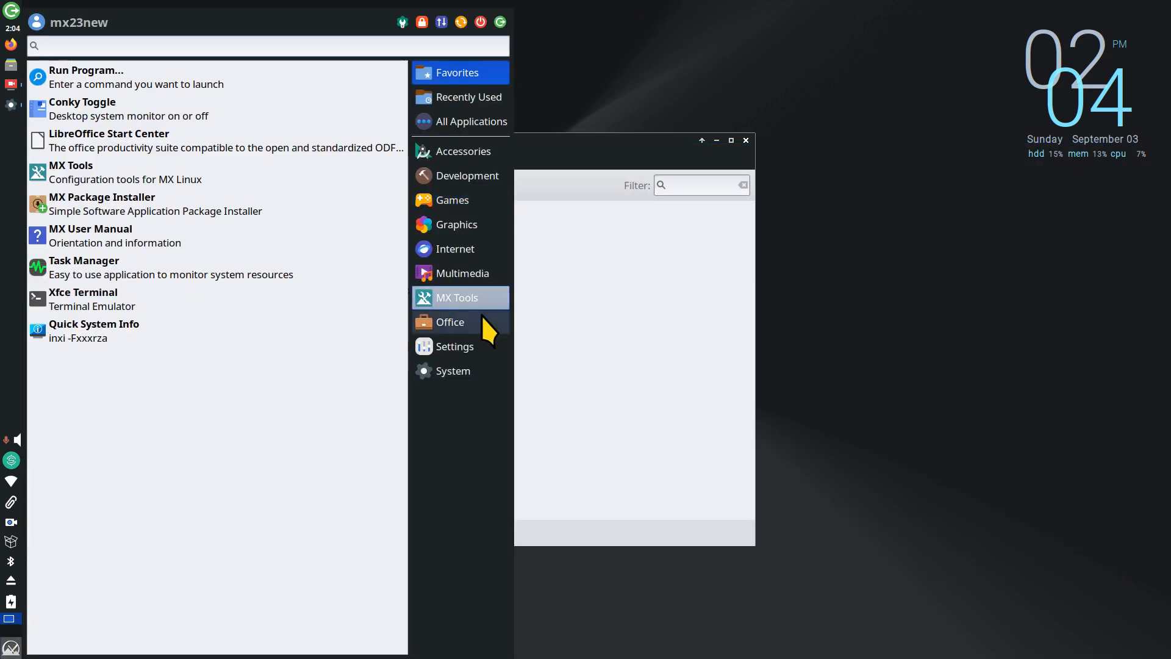
{"action": "mouse_move", "coordinate": [479, 325]}
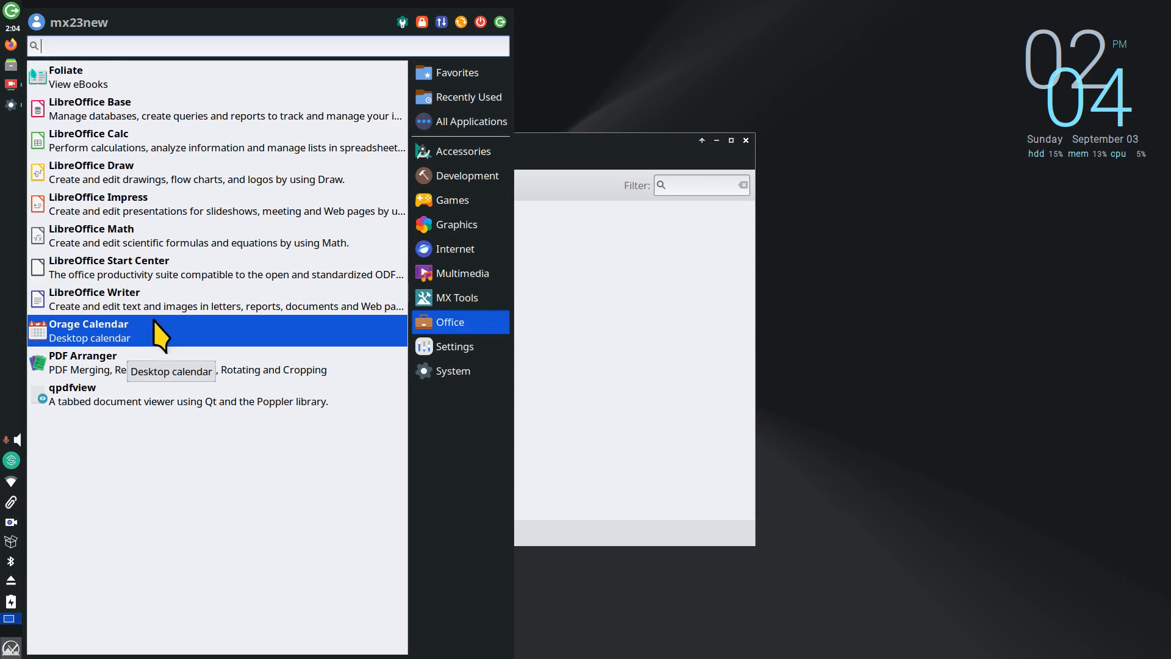
{"action": "left_click", "coordinate": [163, 305]}
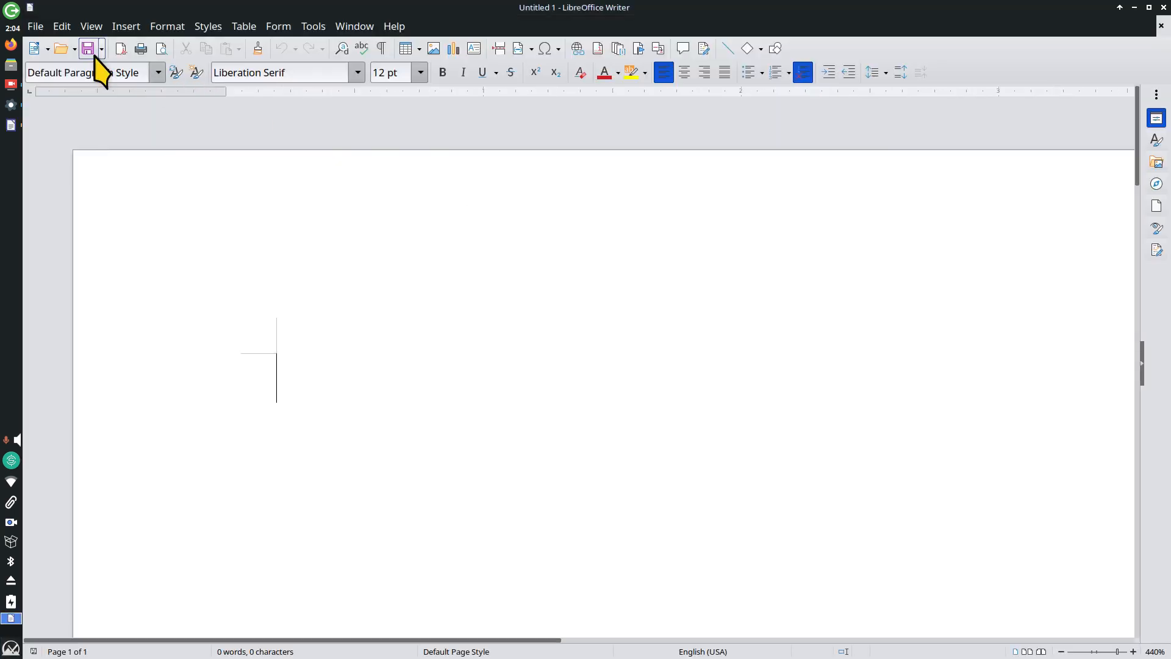
Step: Browse the Save As file type list, then close the dialog without saving
{"action": "left_click", "coordinate": [35, 27]}
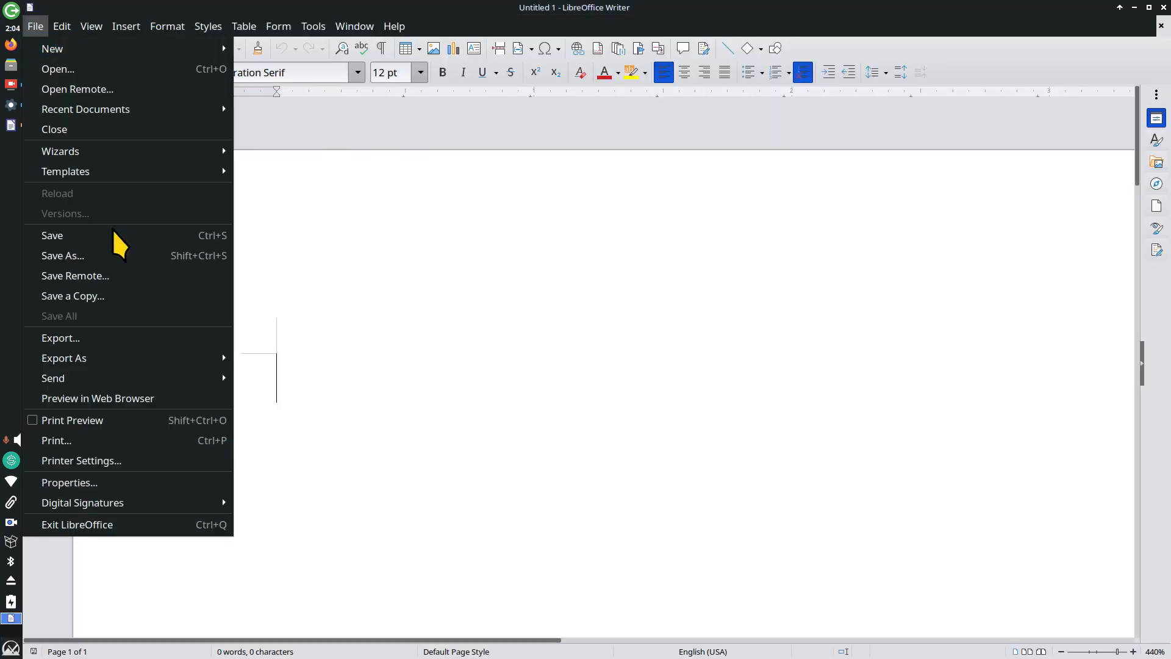
{"action": "left_click", "coordinate": [139, 251]}
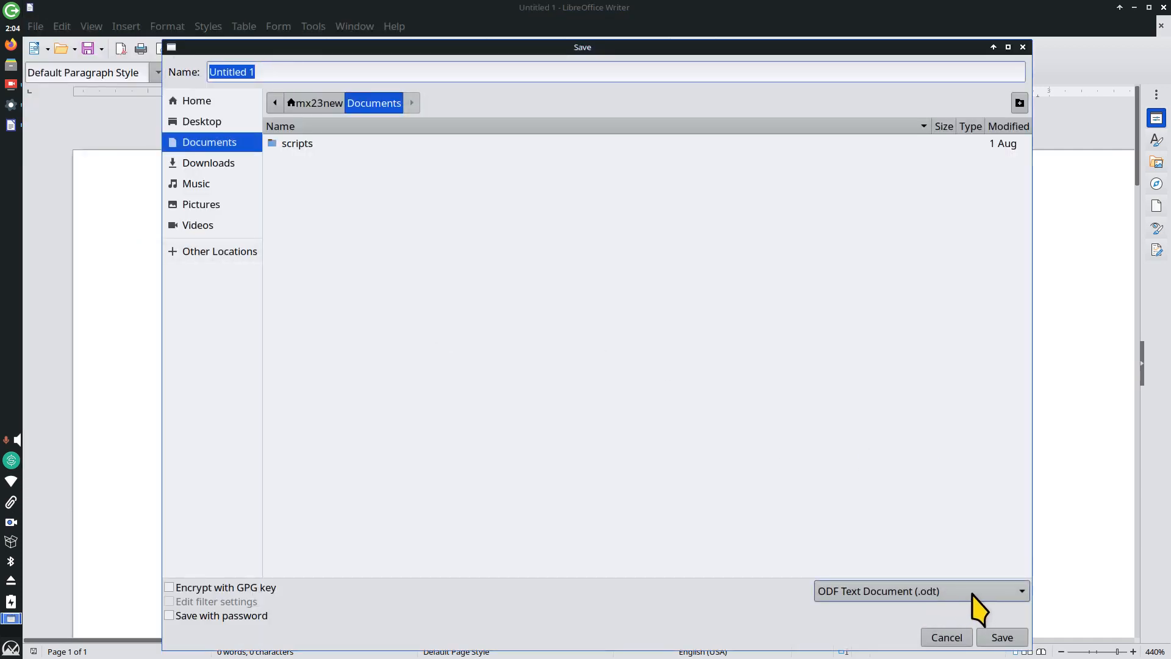
{"action": "left_click", "coordinate": [973, 595]}
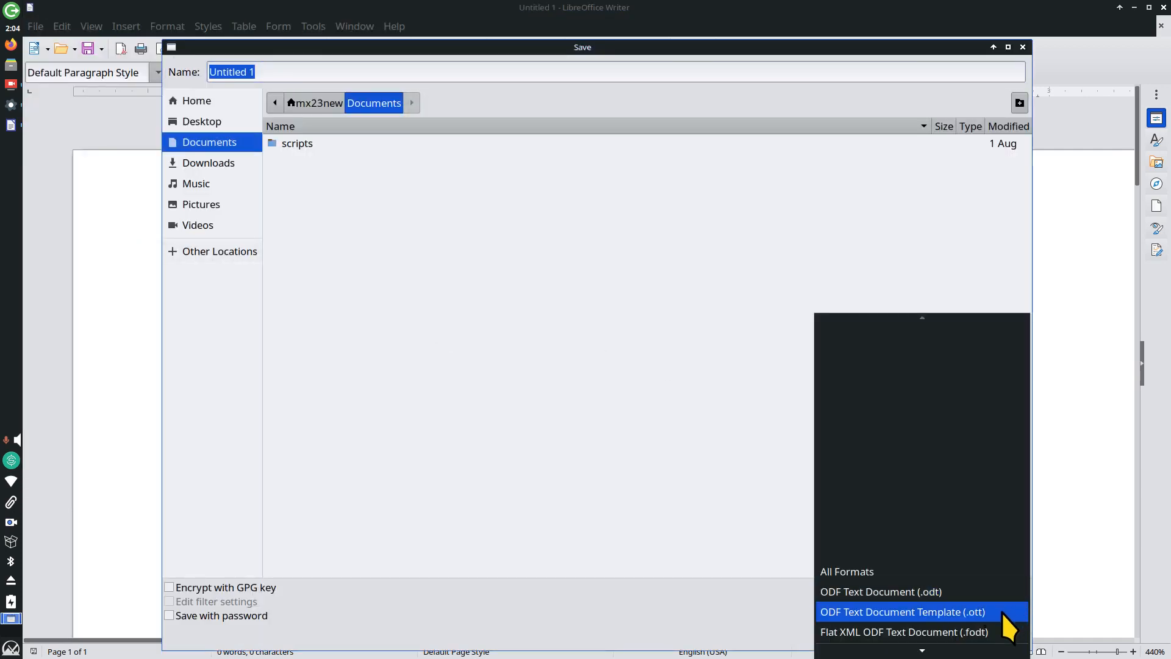
{"action": "scroll", "coordinate": [952, 614], "scroll_direction": "down", "scroll_amount": 5}
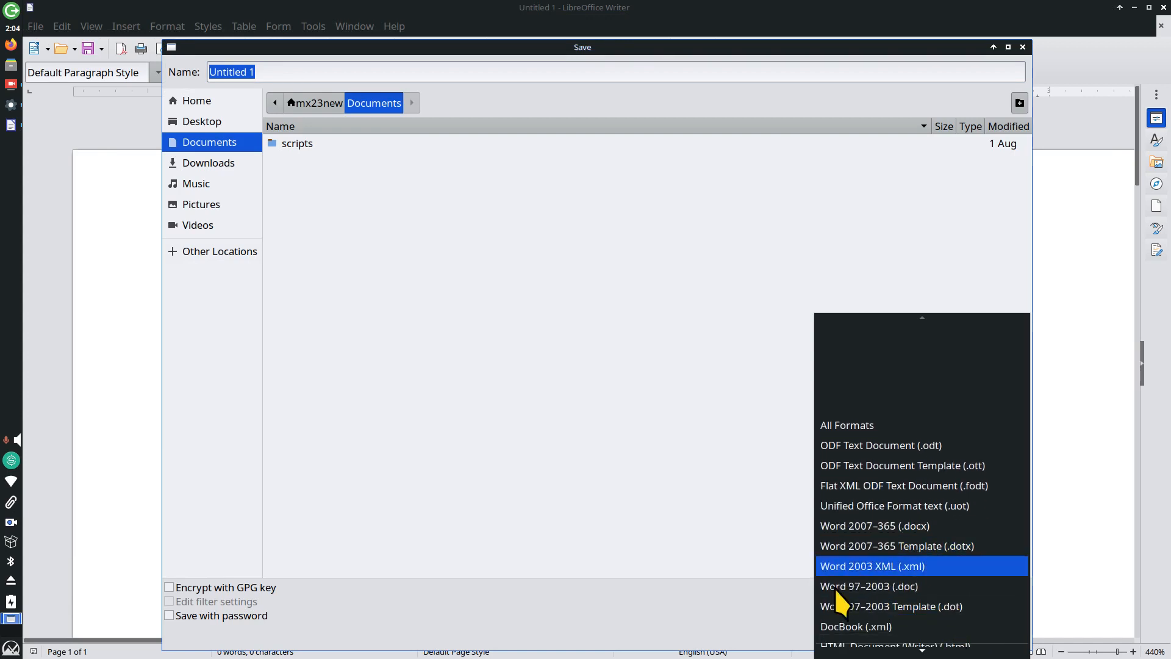
{"action": "left_click", "coordinate": [572, 379]}
{"action": "left_click", "coordinate": [1024, 47]}
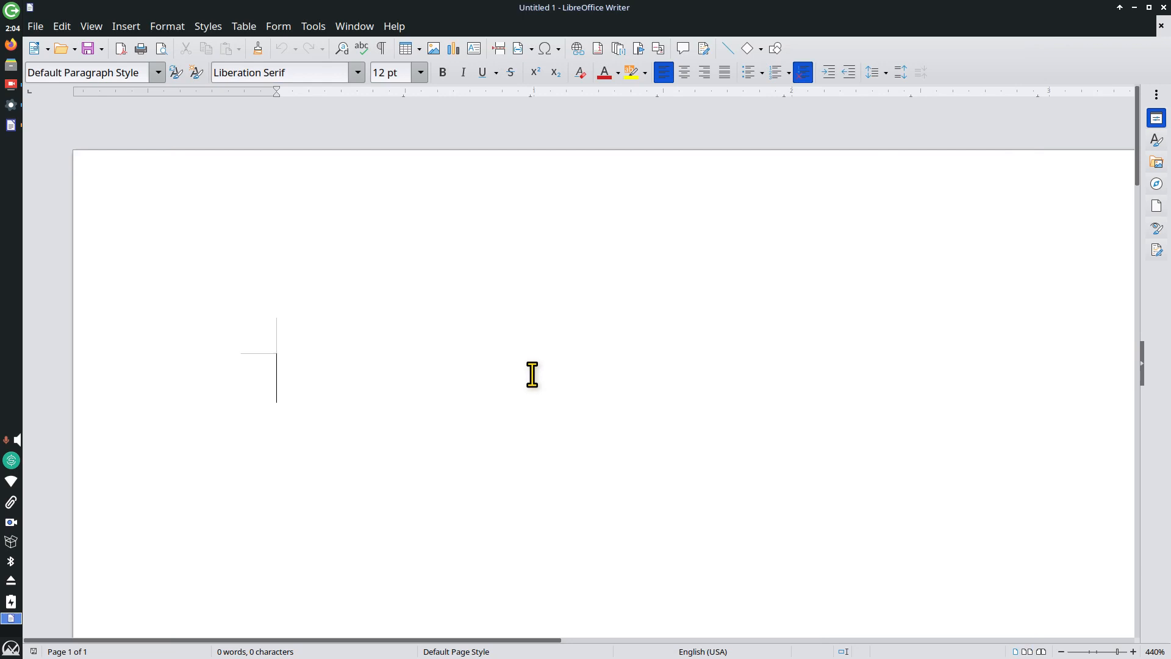
Step: Finish typing 'Test' and review the General and LibreOffice Writer print options
{"action": "type", "text": "est"}
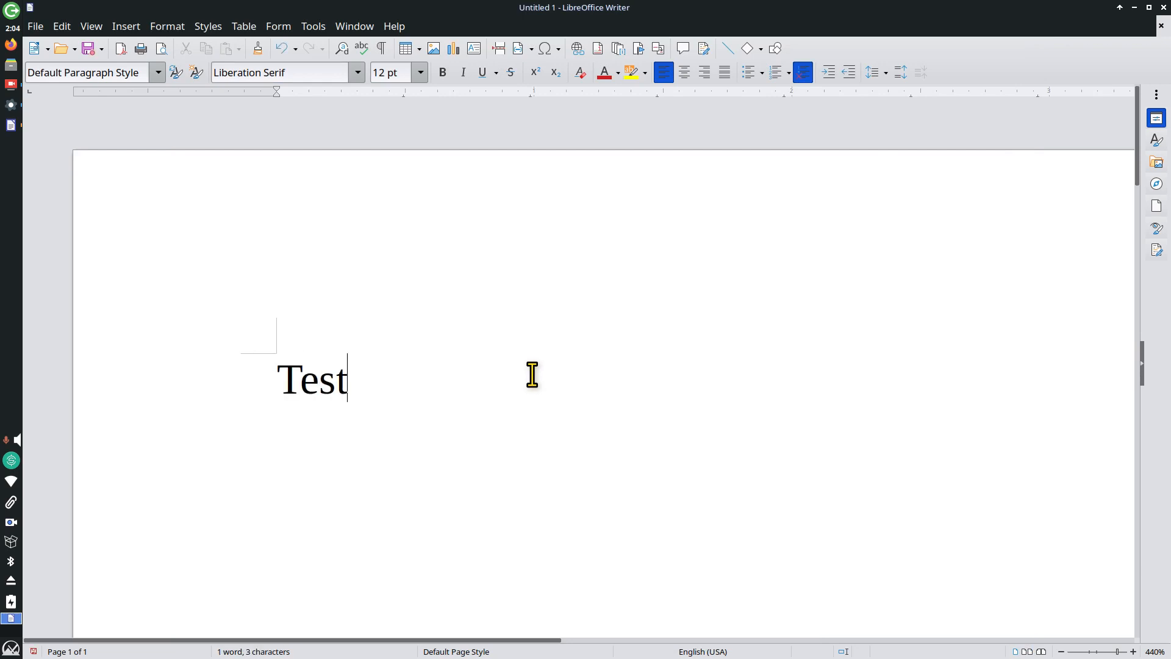
{"action": "key", "text": "ctrl+p"}
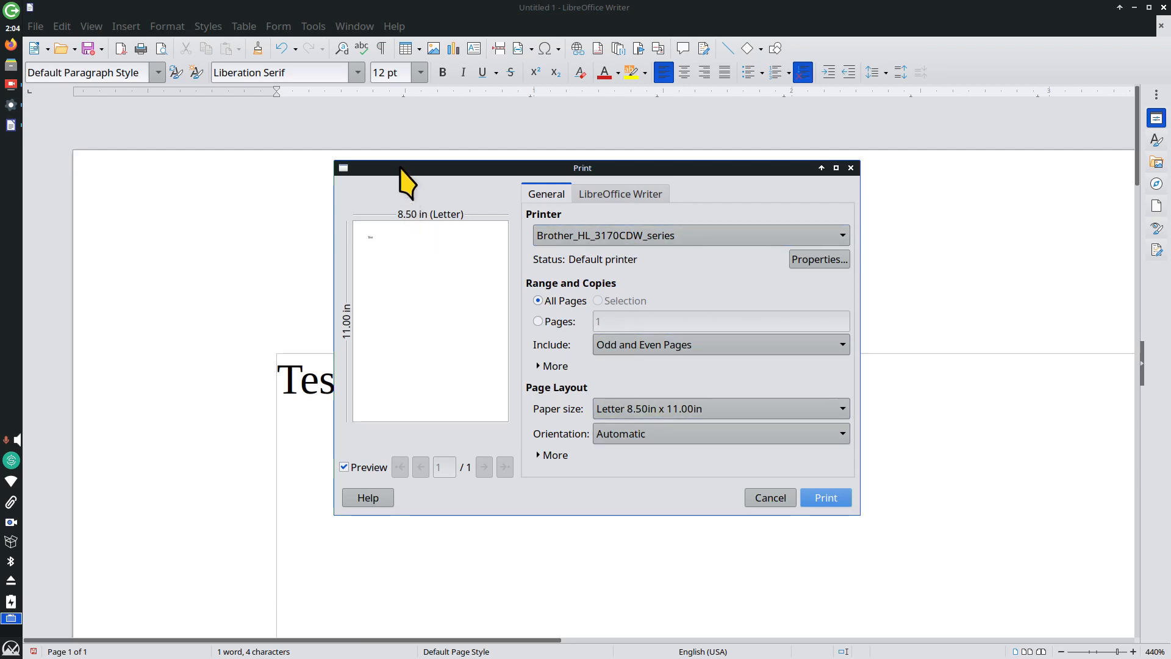
{"action": "left_click_drag", "start_coordinate": [404, 167], "coordinate": [545, 185]}
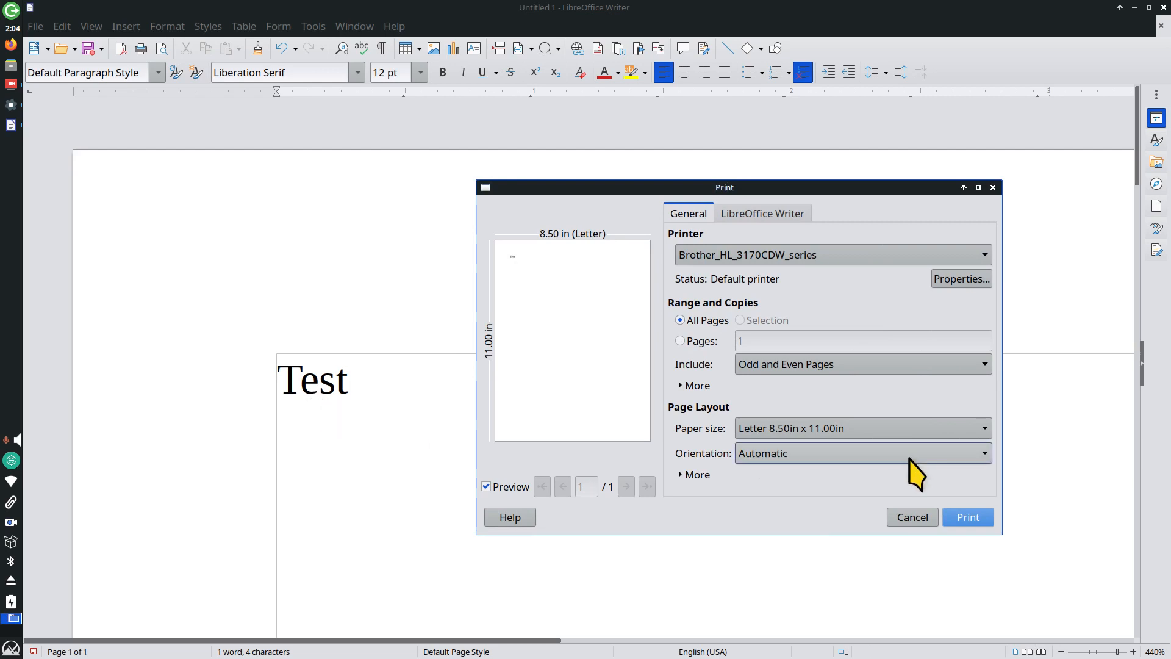
{"action": "left_click", "coordinate": [777, 216]}
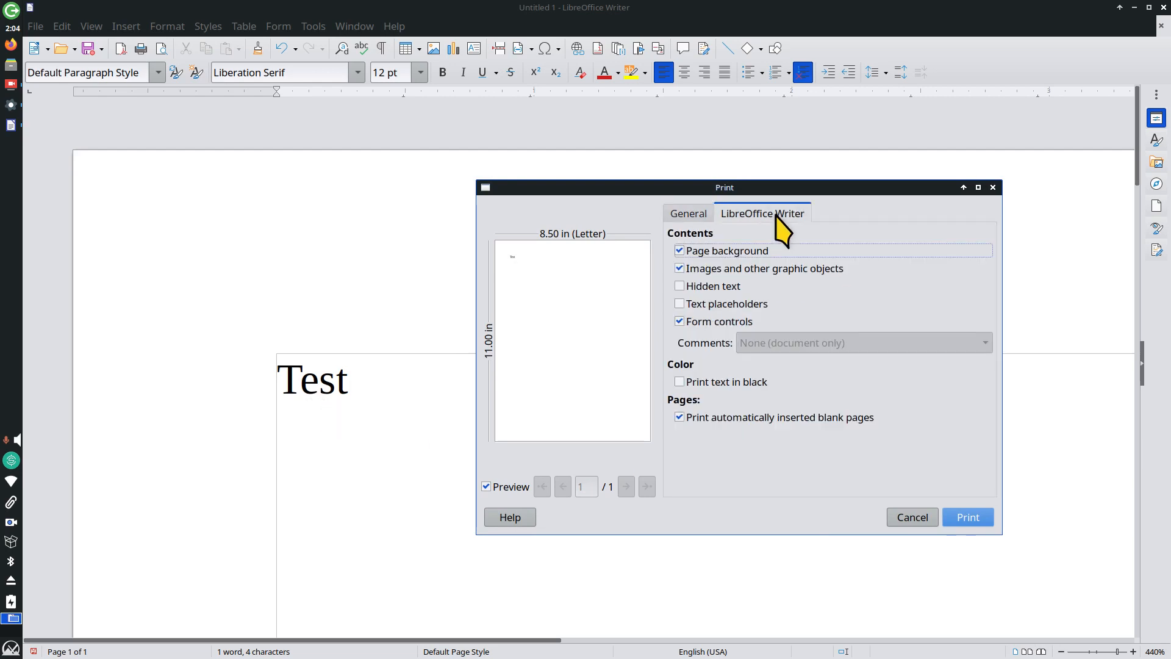
{"action": "left_click", "coordinate": [694, 215]}
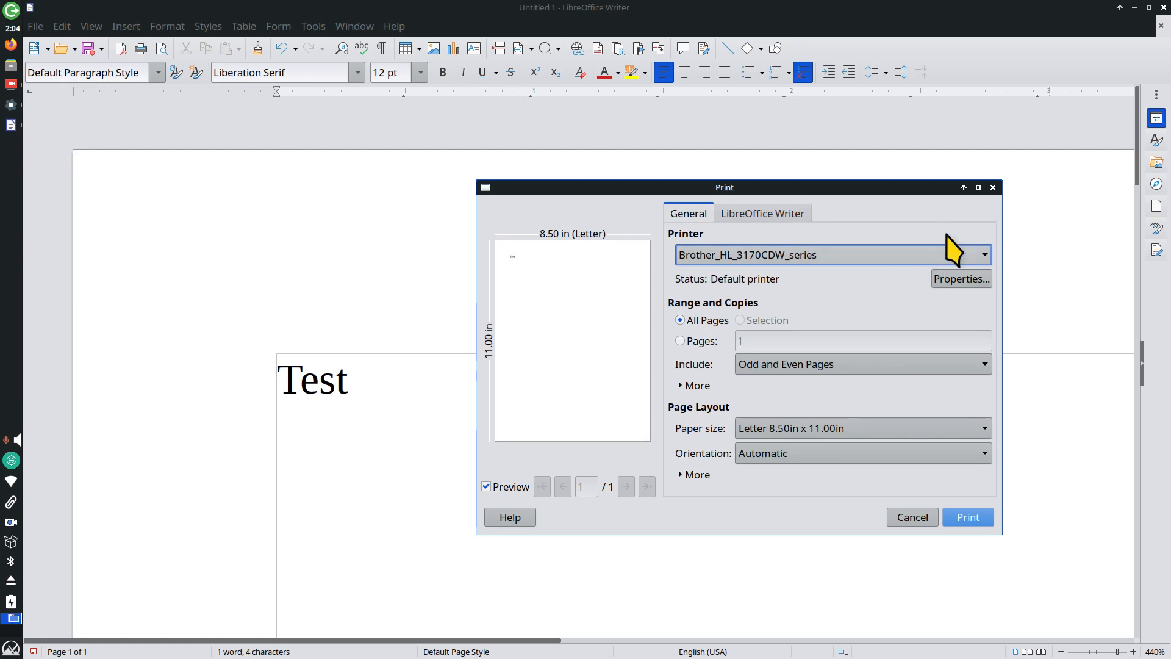
Step: Cancel printing and close Writer, discarding the untitled document
{"action": "left_click", "coordinate": [992, 187]}
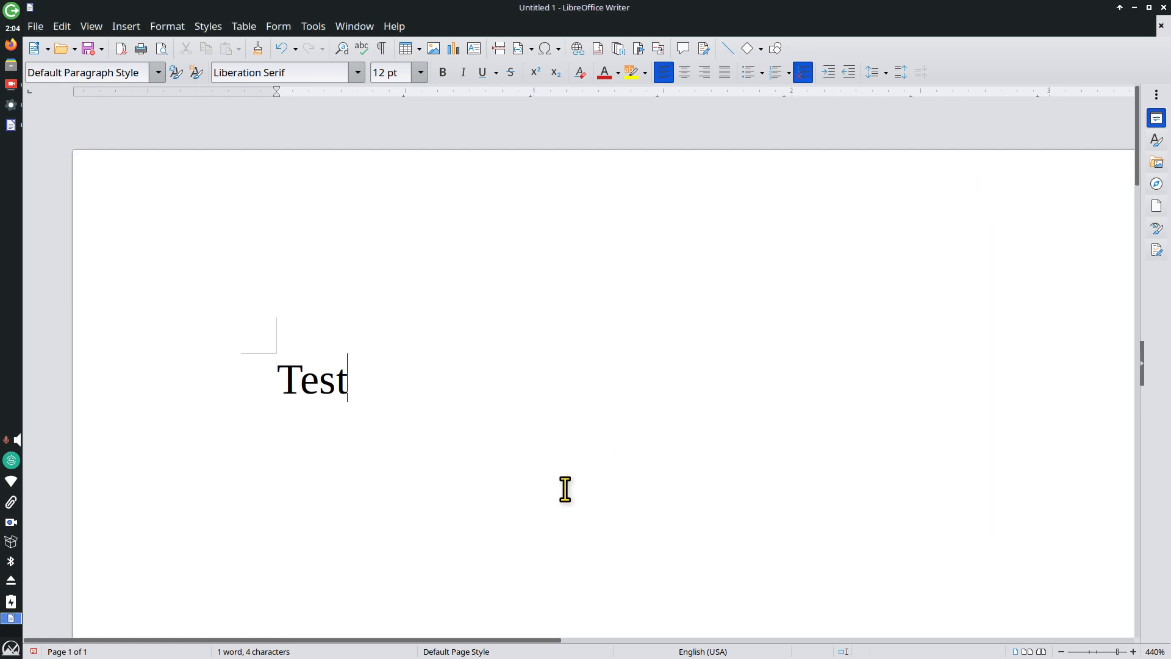
{"action": "left_click", "coordinate": [1164, 7]}
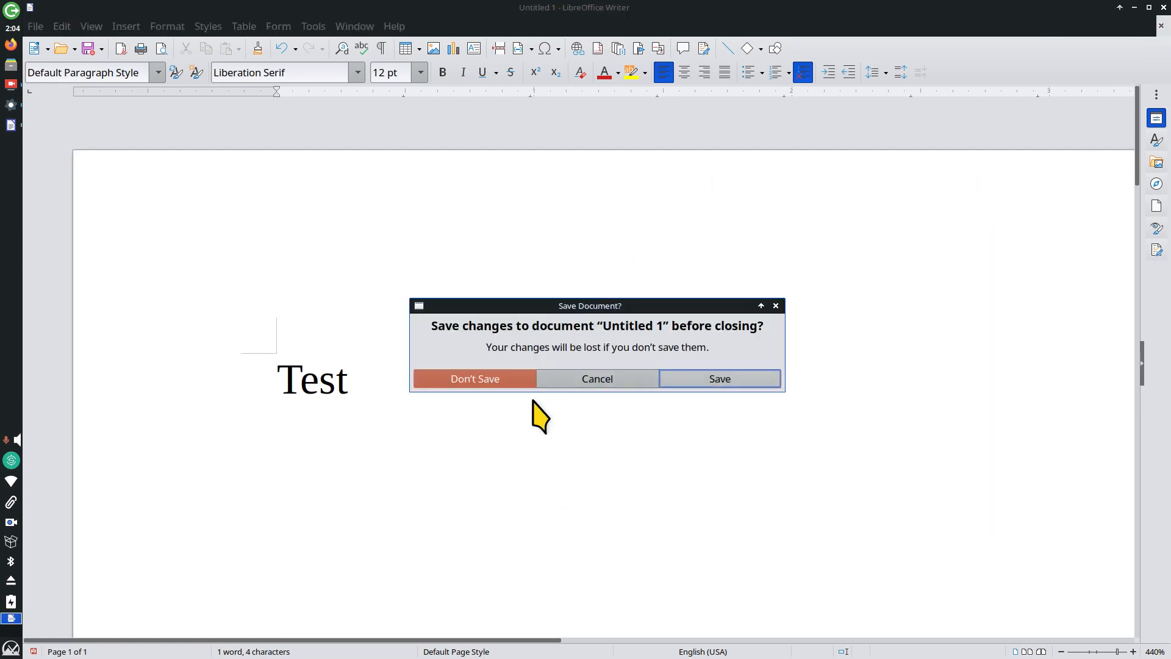
{"action": "left_click", "coordinate": [467, 379]}
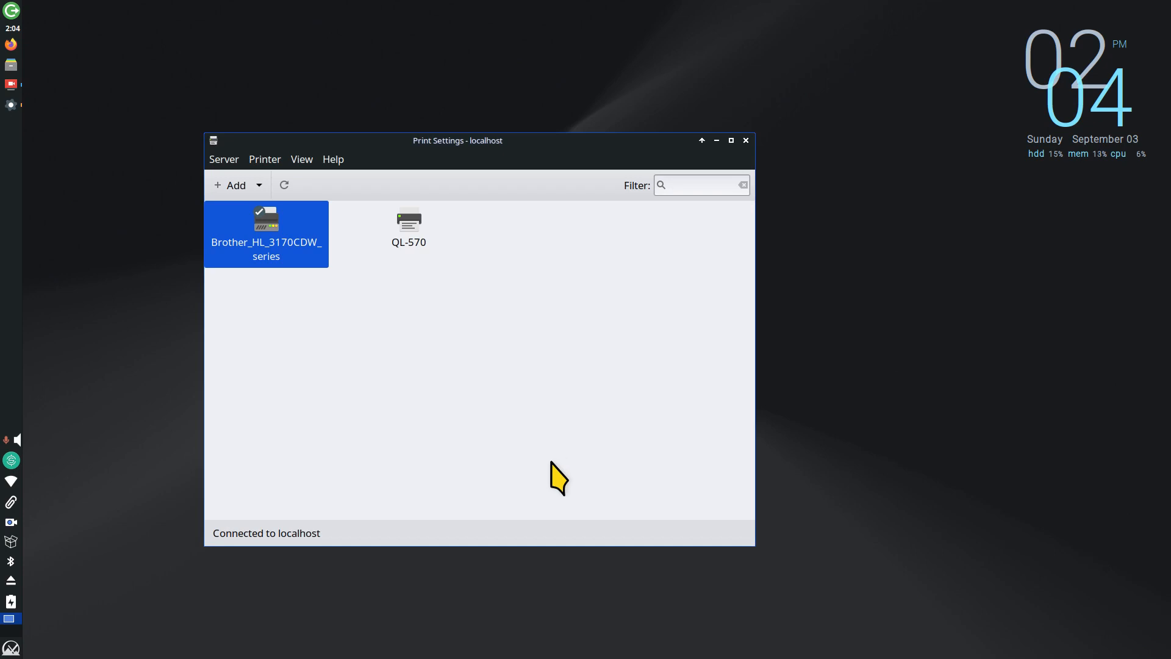
{"action": "left_click", "coordinate": [511, 122]}
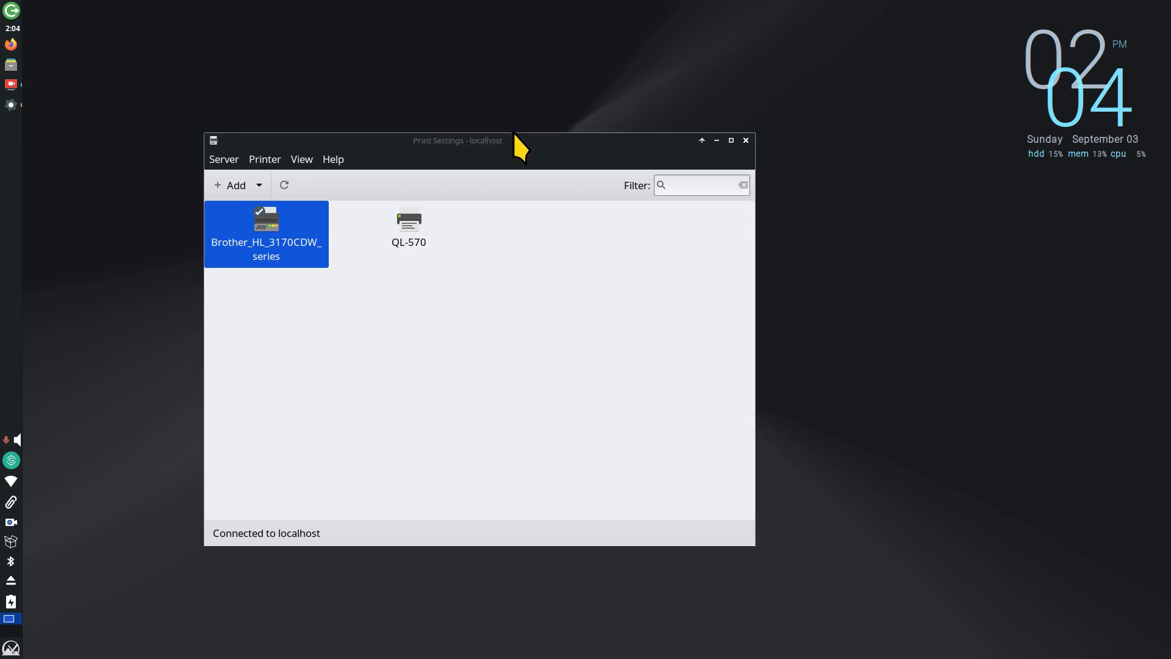
{"action": "left_click_drag", "start_coordinate": [511, 143], "coordinate": [617, 81]}
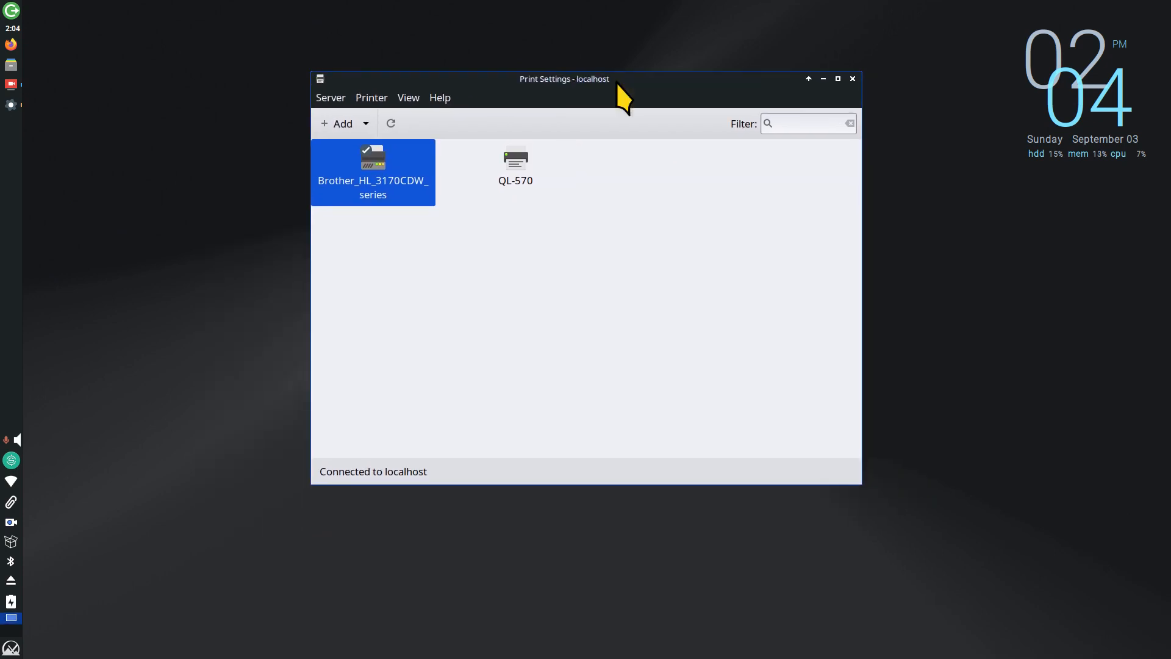
{"action": "right_click", "coordinate": [512, 163]}
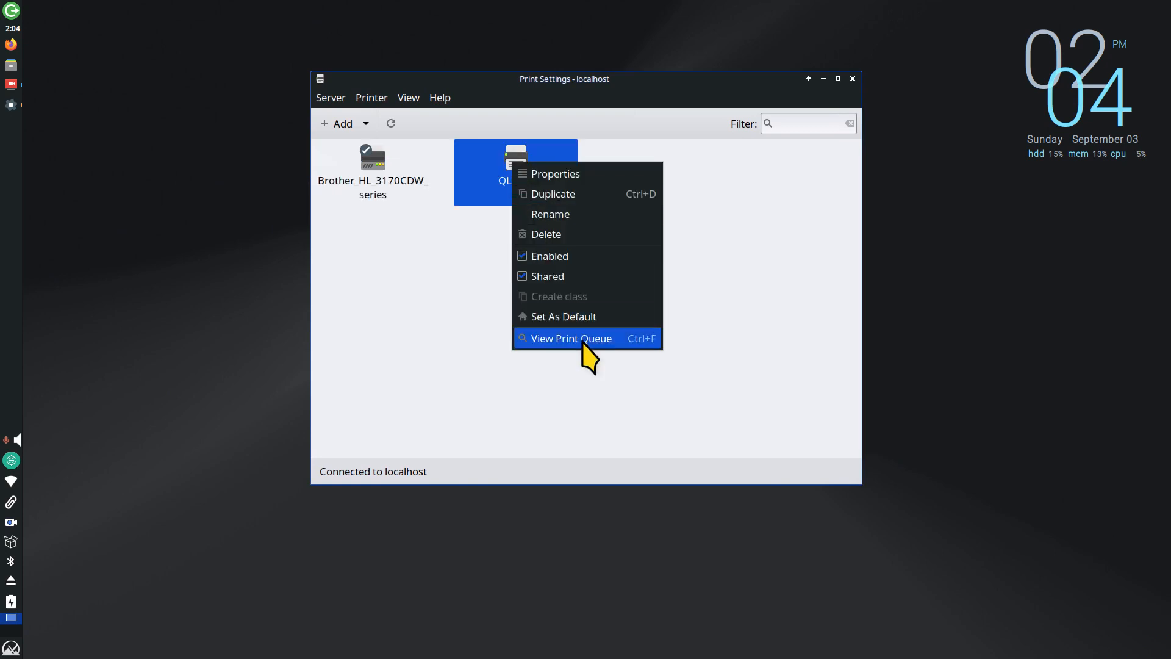
{"action": "left_click", "coordinate": [557, 174]}
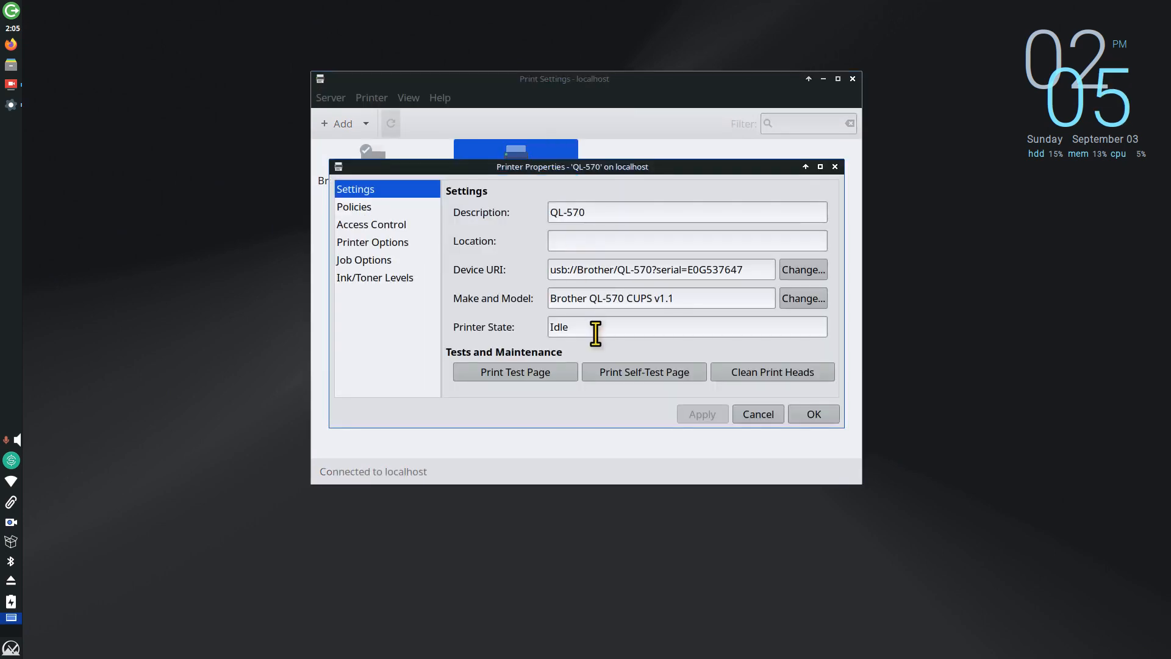
{"action": "left_click_drag", "start_coordinate": [577, 269], "coordinate": [531, 269]}
{"action": "left_click", "coordinate": [750, 416]}
{"action": "double_click", "coordinate": [373, 177]}
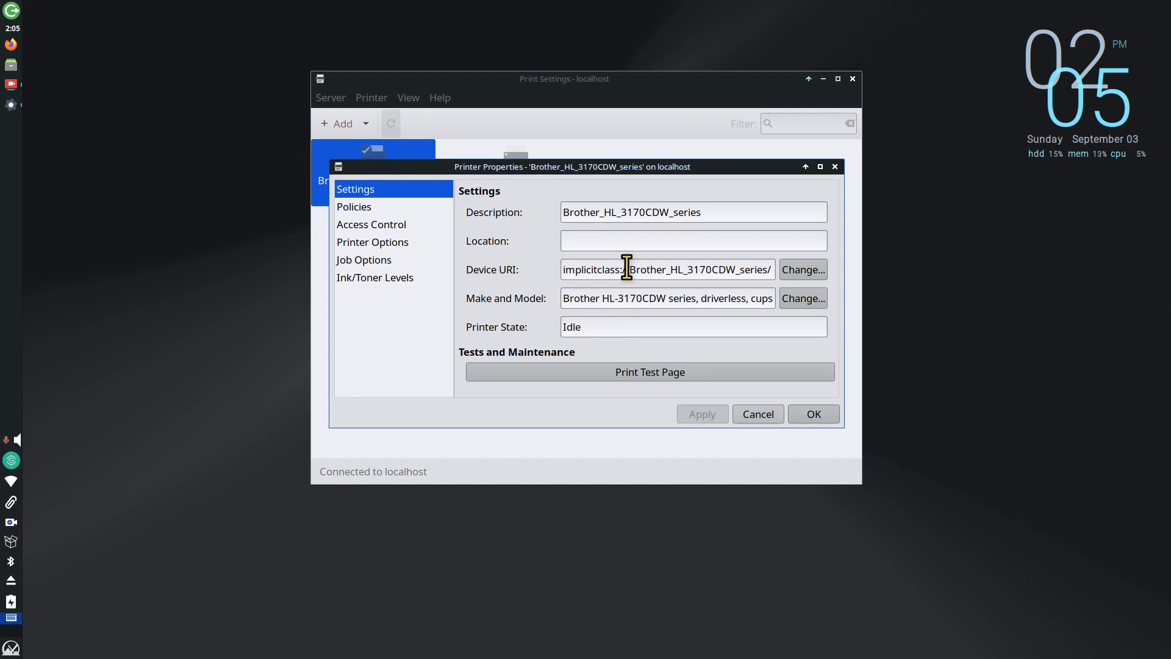
{"action": "left_click_drag", "start_coordinate": [627, 269], "coordinate": [557, 269]}
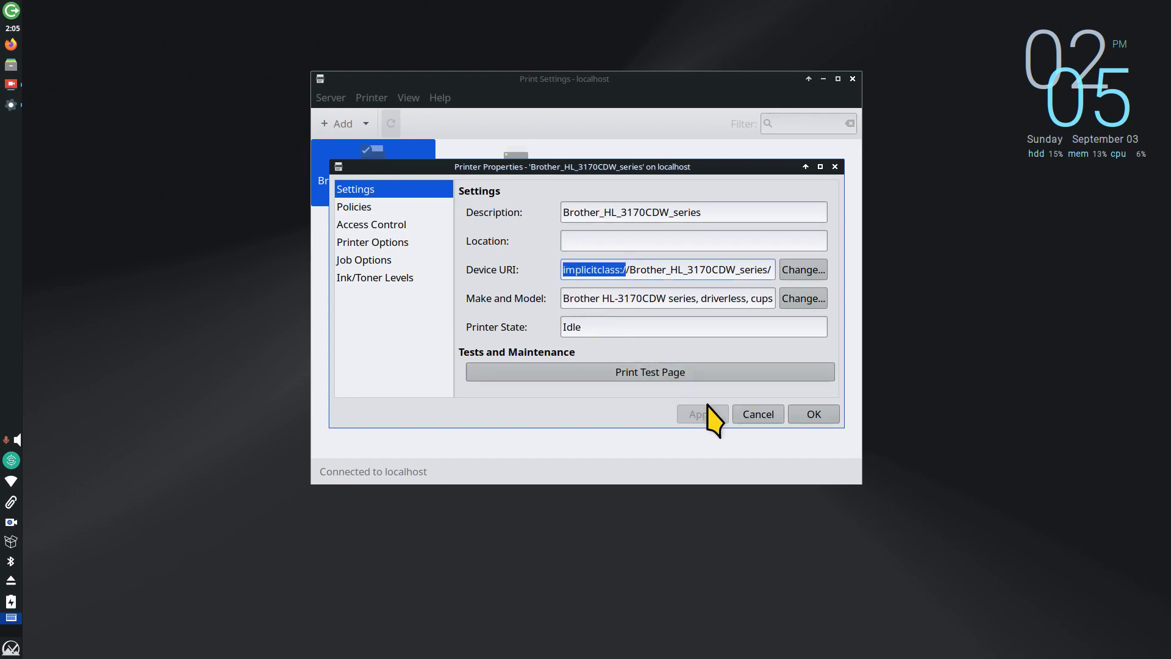
{"action": "left_click", "coordinate": [759, 414]}
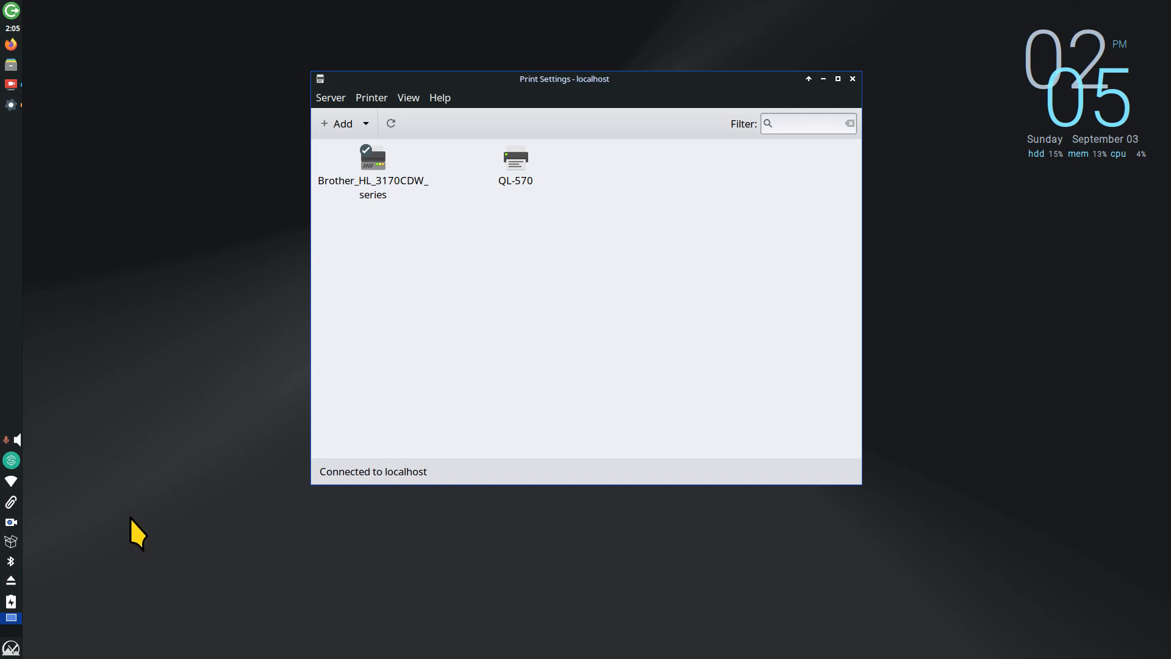
Step: Select the QL-570 and Brother_HL_3170CDW_series printers in turn, then close Print Settings
{"action": "left_click", "coordinate": [514, 156]}
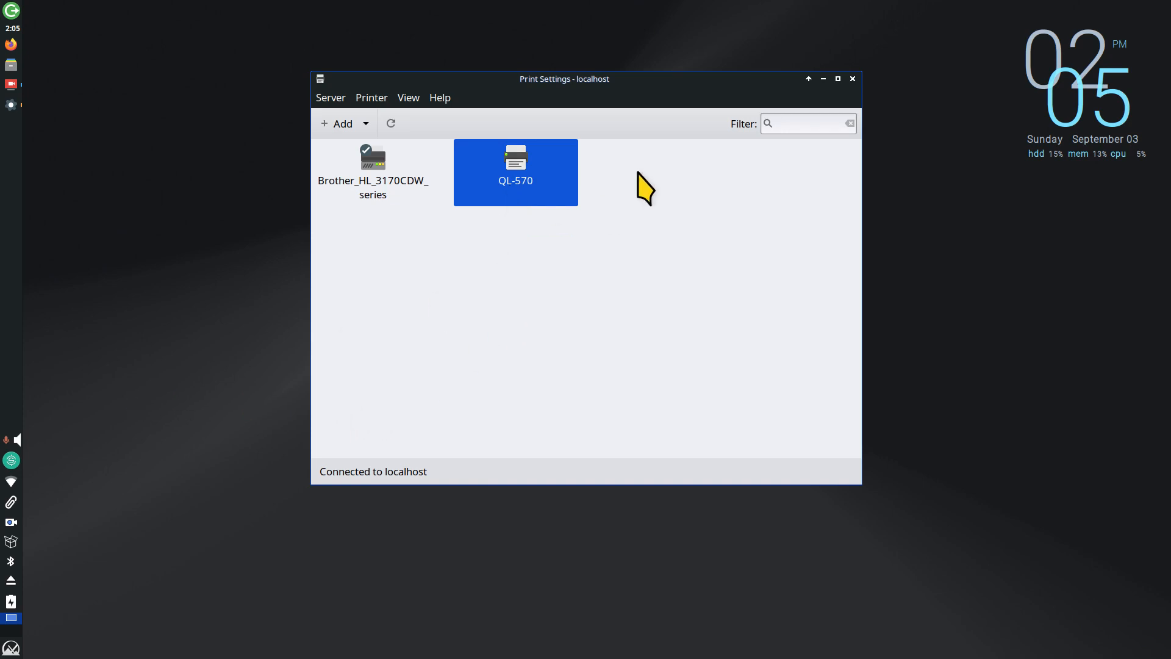
{"action": "left_click", "coordinate": [375, 162]}
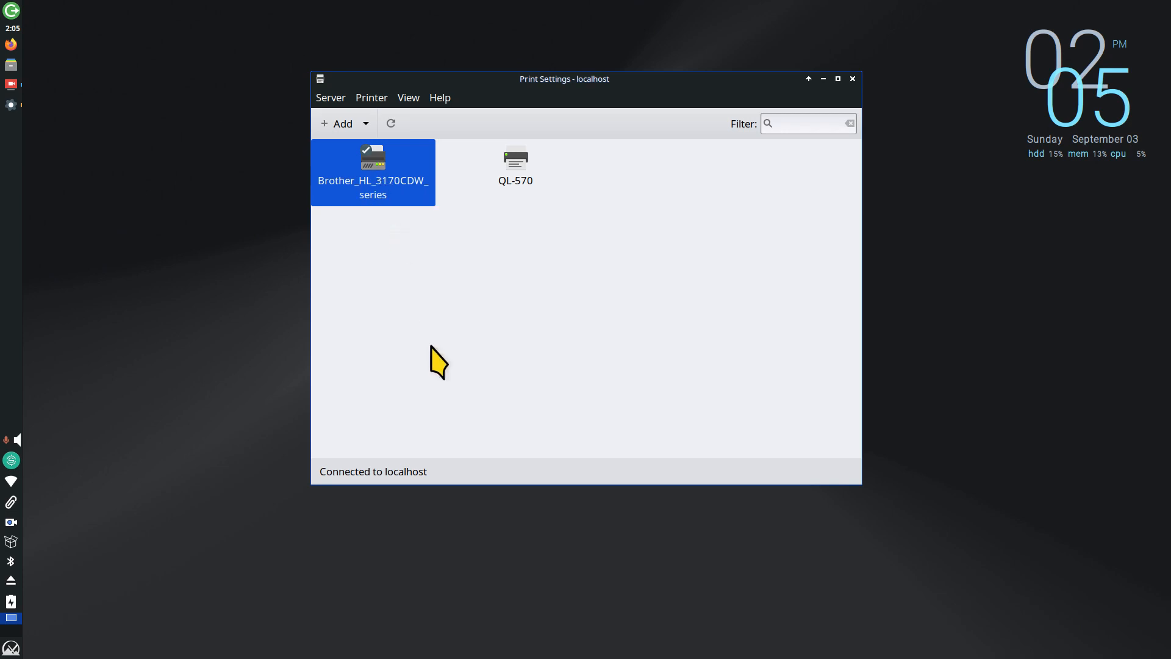
{"action": "left_click", "coordinate": [474, 343]}
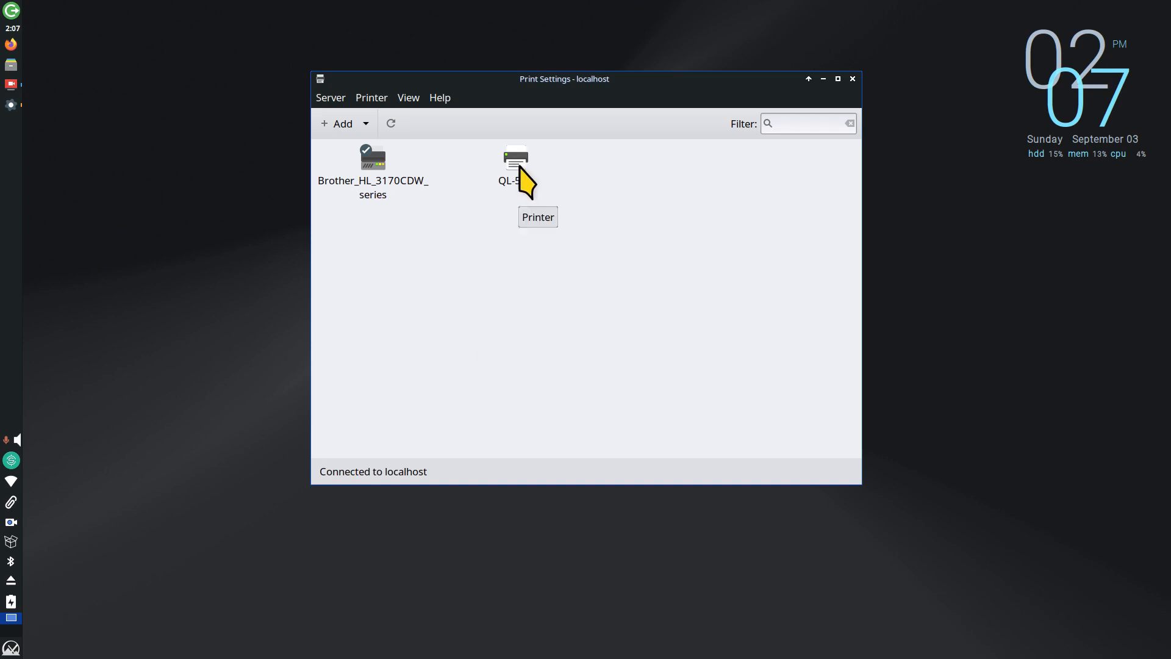
{"action": "left_click", "coordinate": [380, 183]}
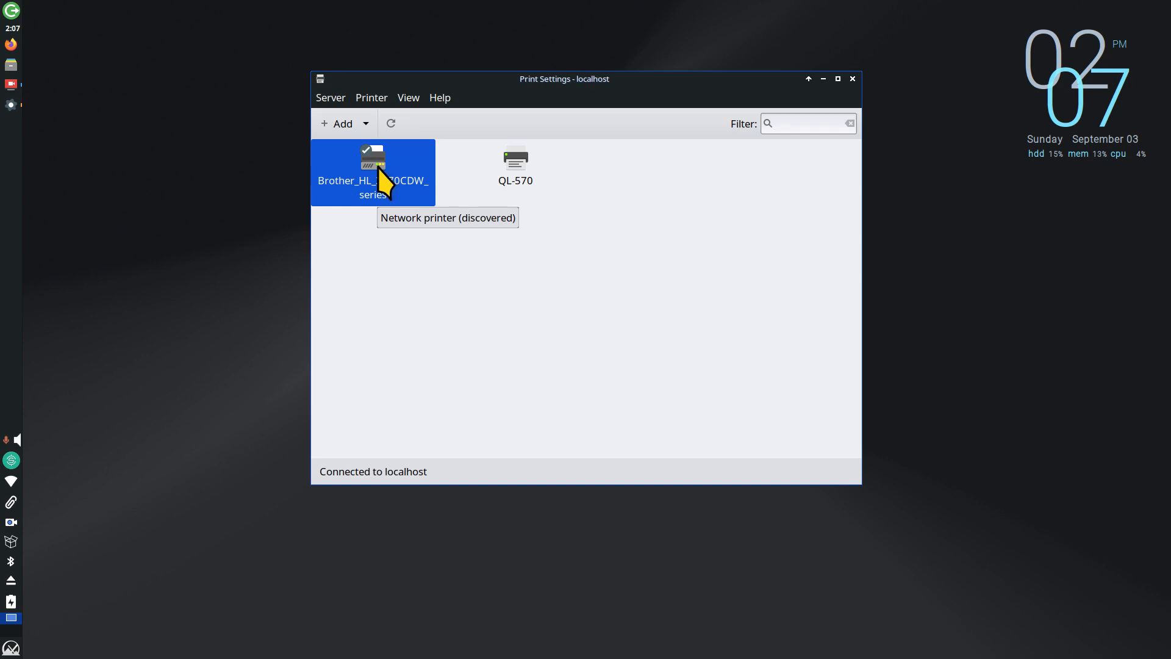
{"action": "left_click", "coordinate": [432, 317]}
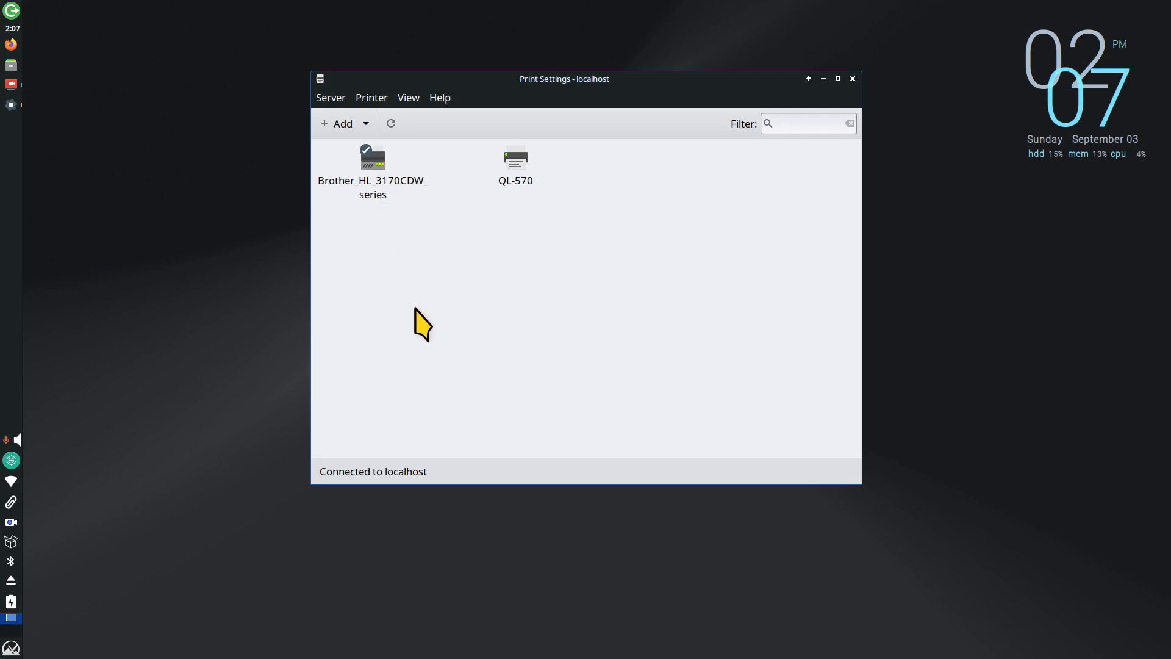
{"action": "left_click", "coordinate": [376, 163]}
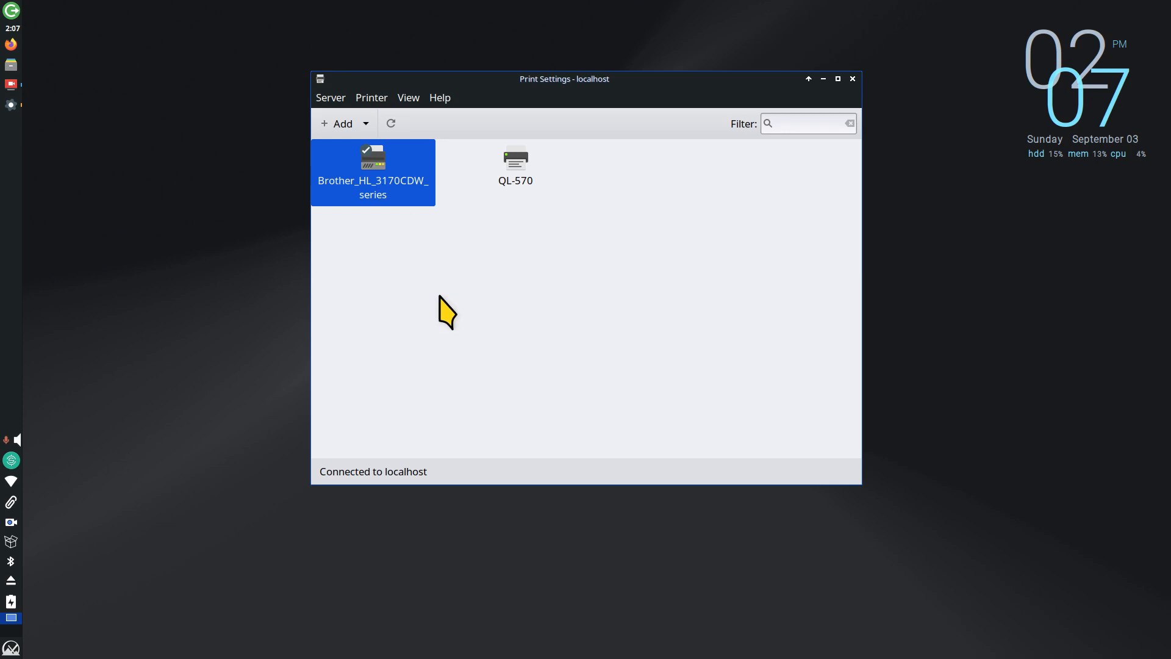
{"action": "left_click", "coordinate": [521, 162]}
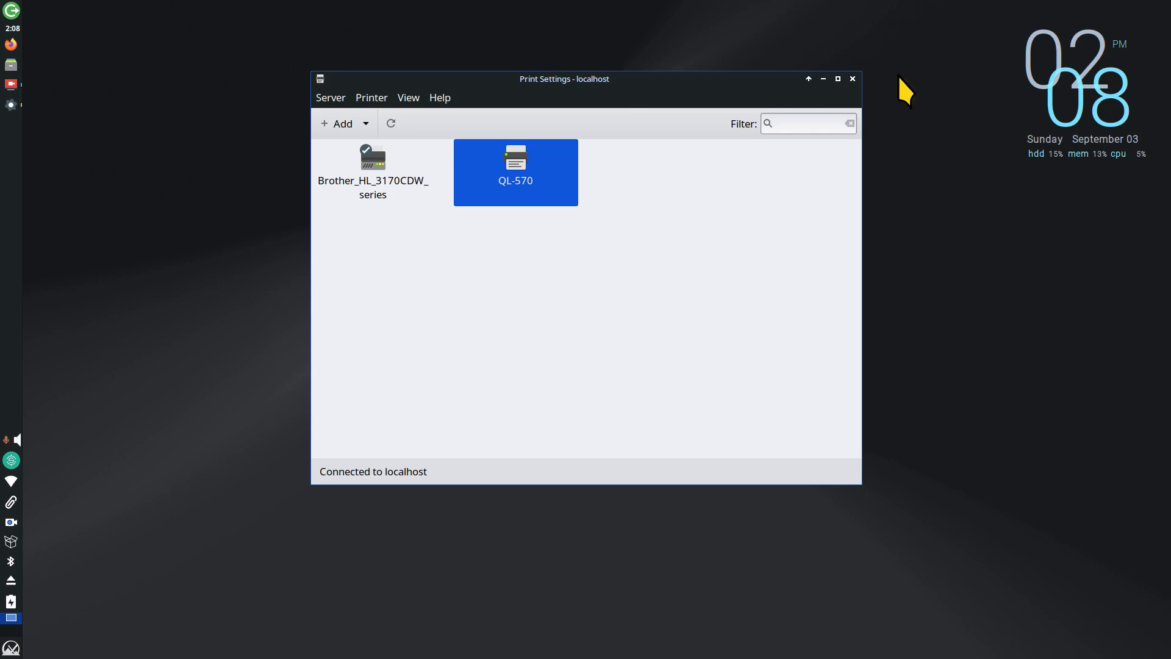
{"action": "left_click", "coordinate": [853, 78]}
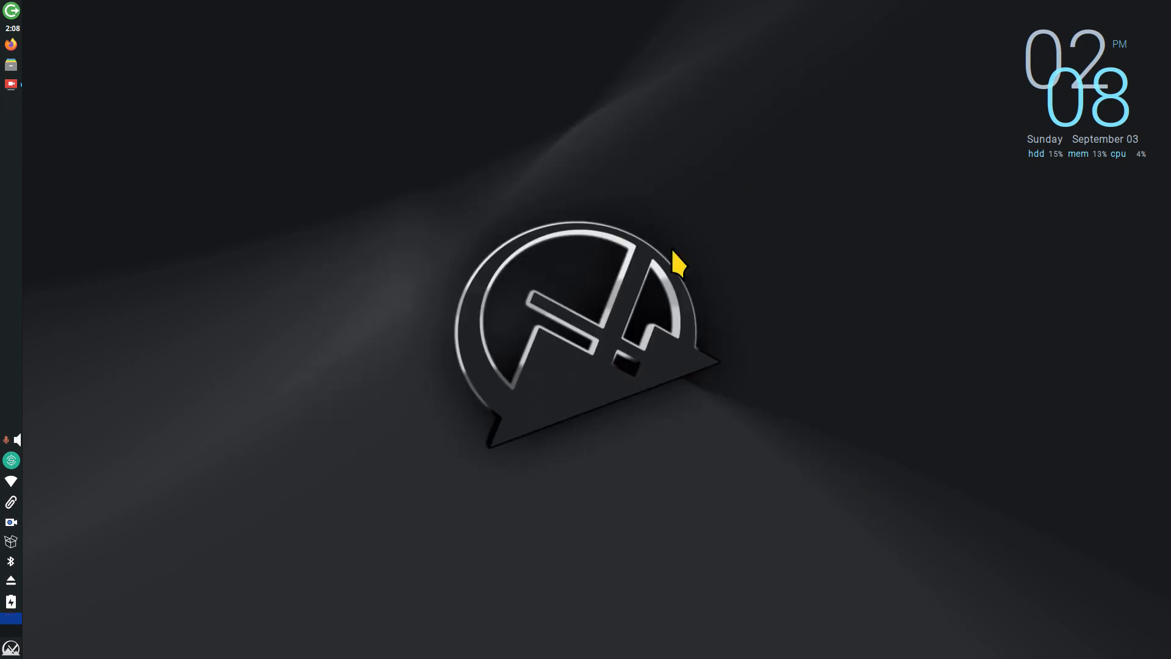